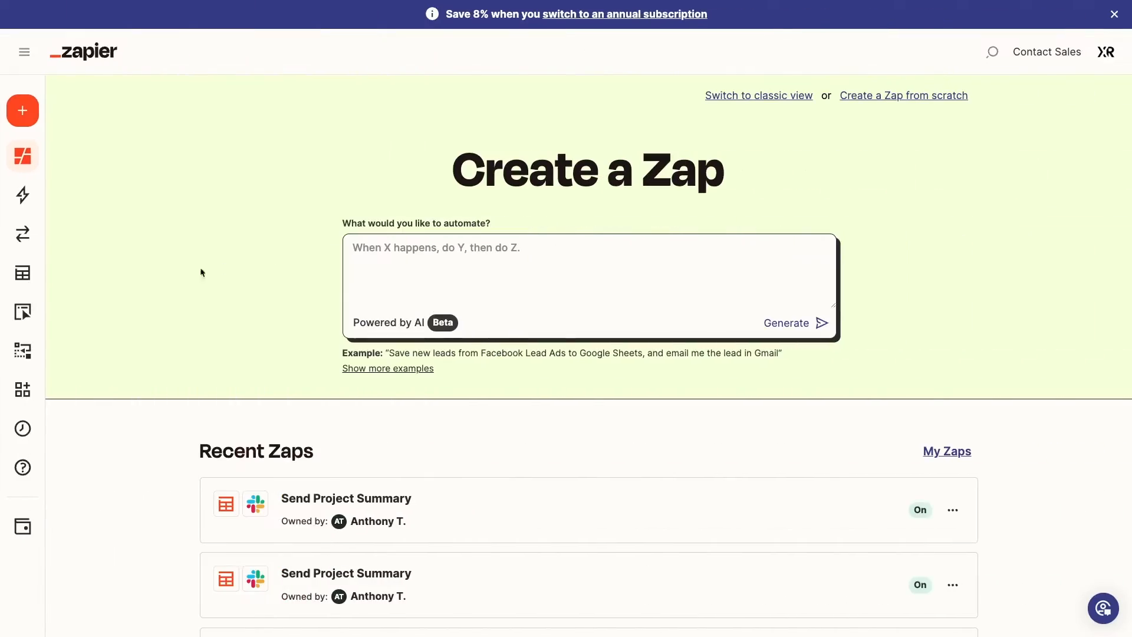
Give everyone in the organization Builder access to the Projects table and create a public shareable link
mouse_move(22, 276)
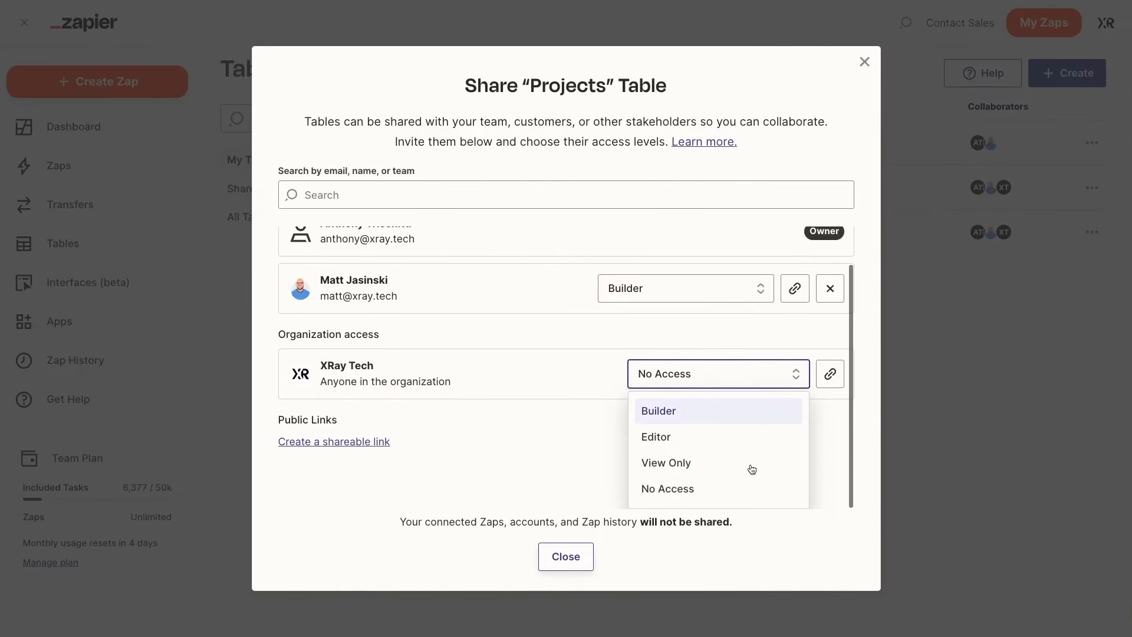
click(716, 411)
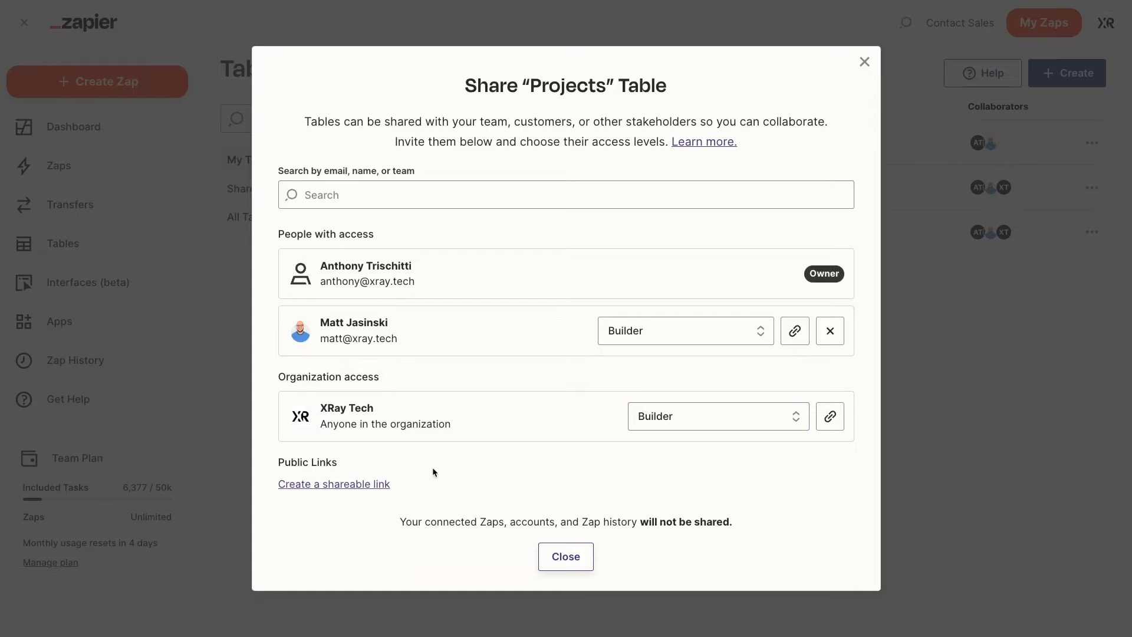
click(376, 483)
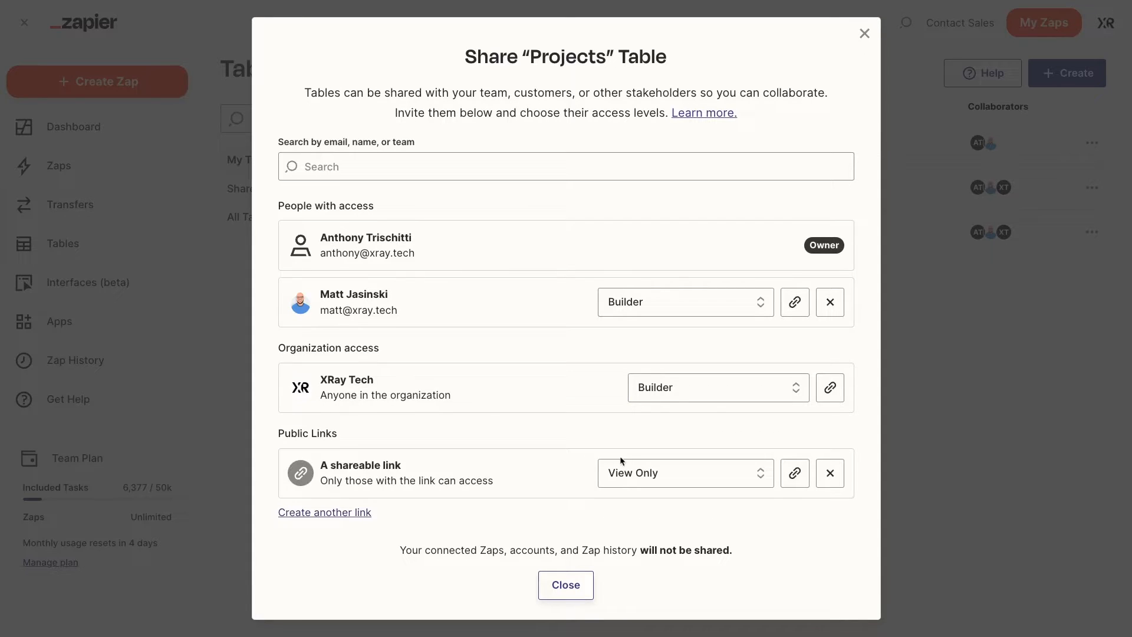
click(643, 469)
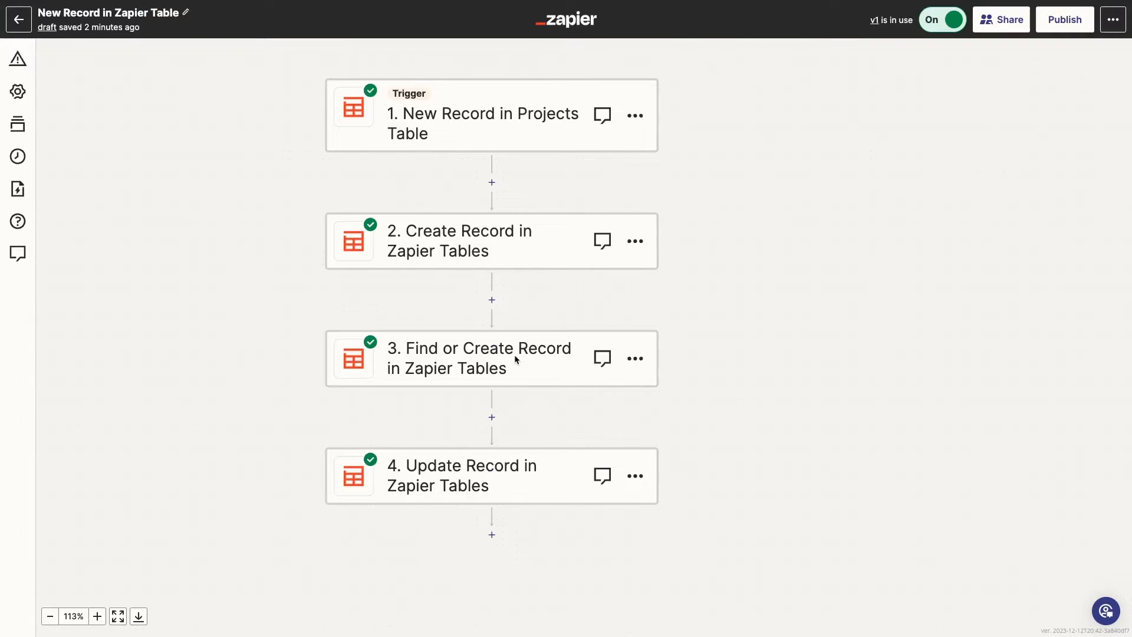
Review the action settings of the Find or Create Record step in the New Record in Zapier Table Zap
click(451, 351)
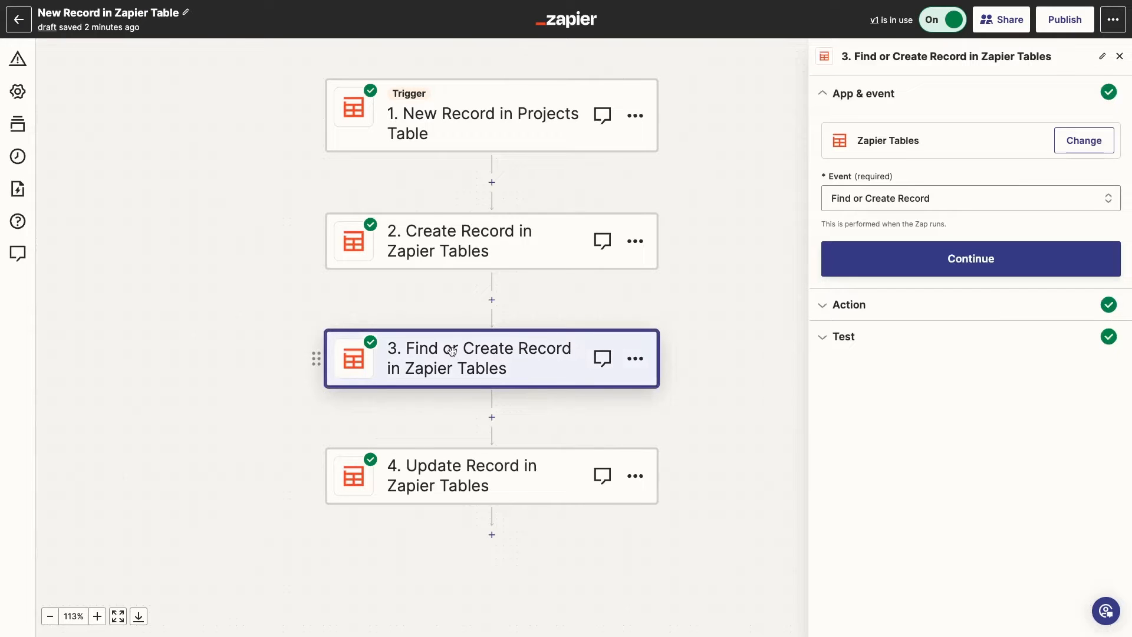
click(871, 304)
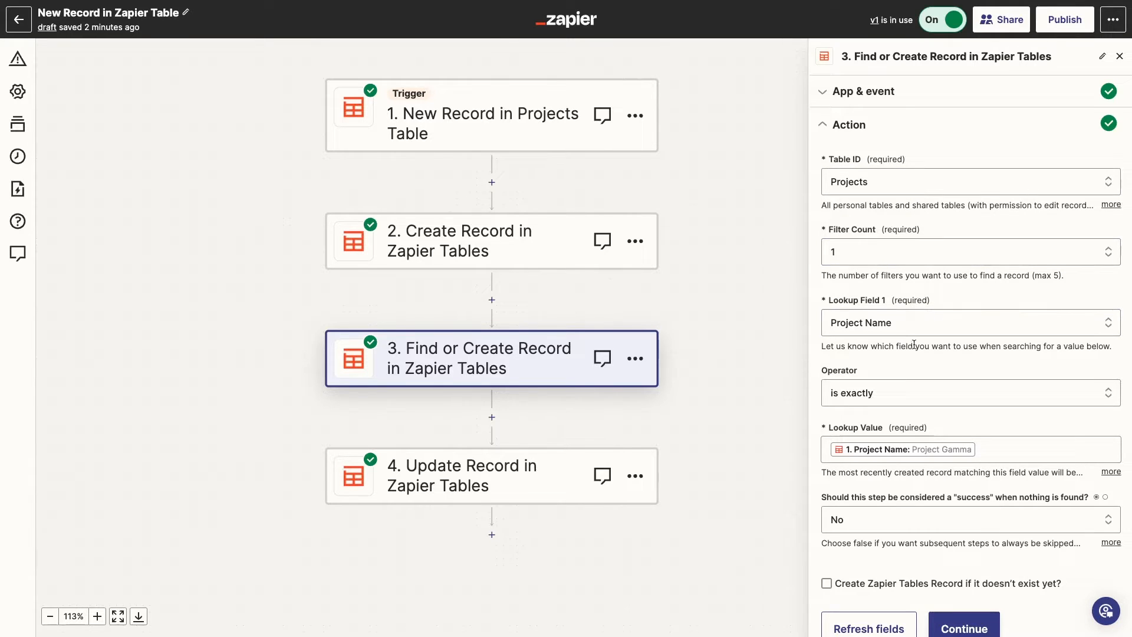
scroll(917, 455, down, 1)
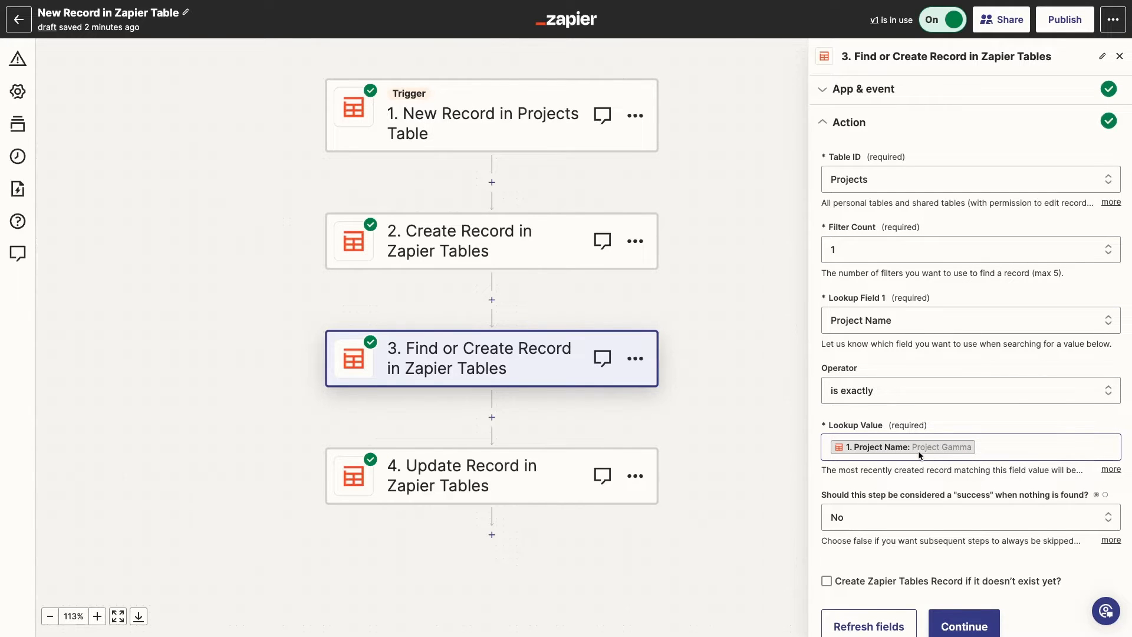
click(963, 623)
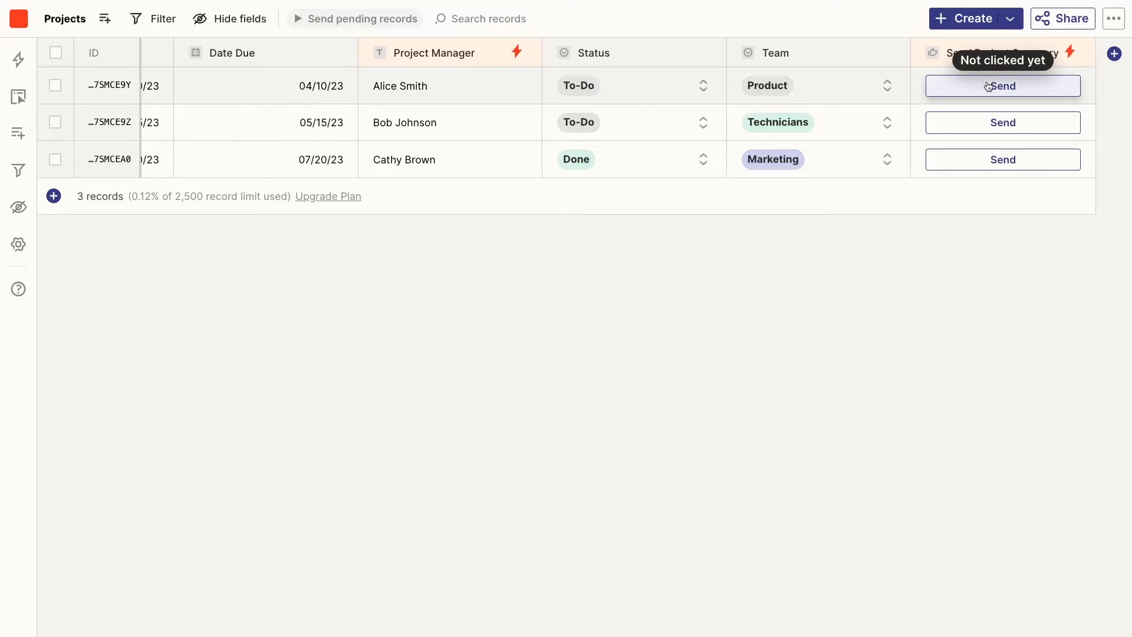
Send the project summary for the first record in the Projects table
click(987, 87)
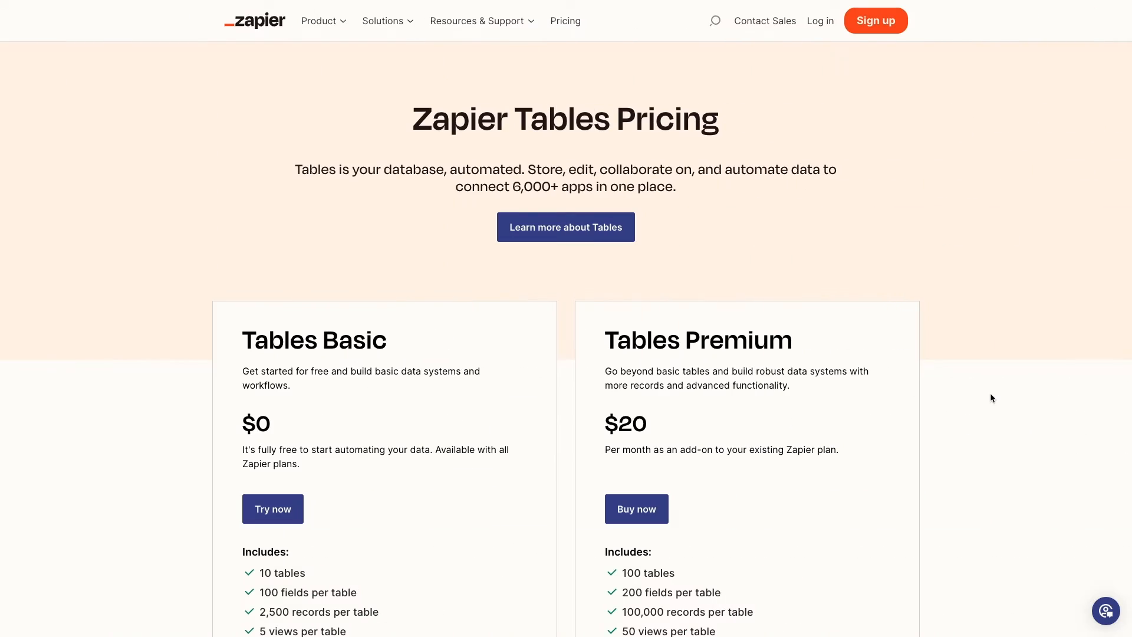
Review the Basic and Premium plans on the Zapier Tables pricing page
scroll(990, 393, down, 3)
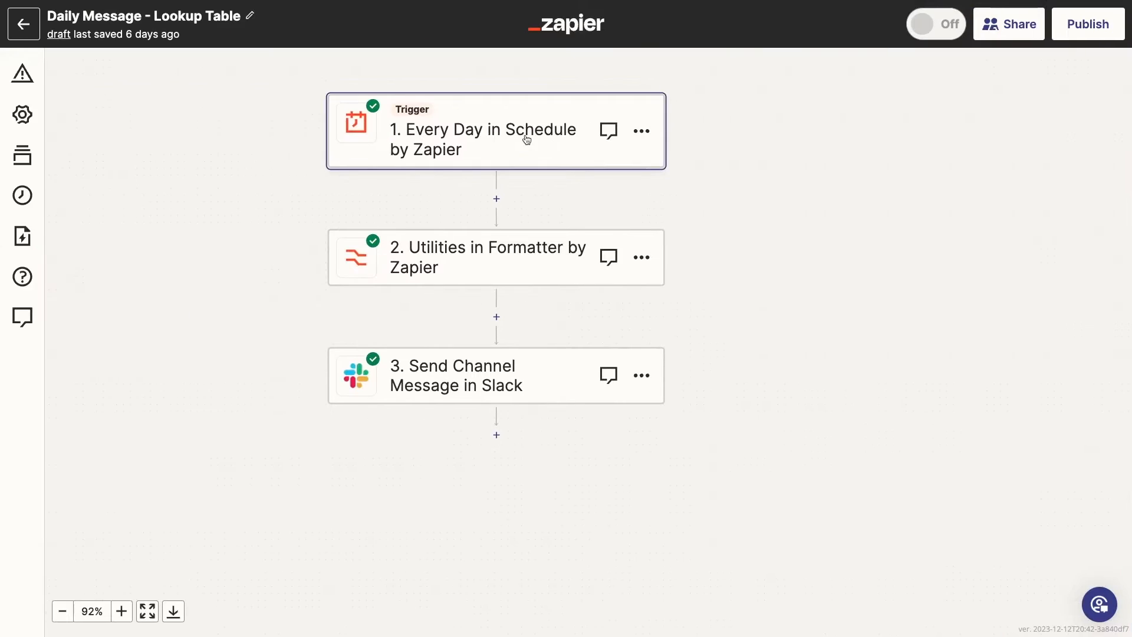
Examine the daily schedule trigger and the Formatter lookup table of weekday messages in the Daily Message - Lookup Table Zap
click(525, 134)
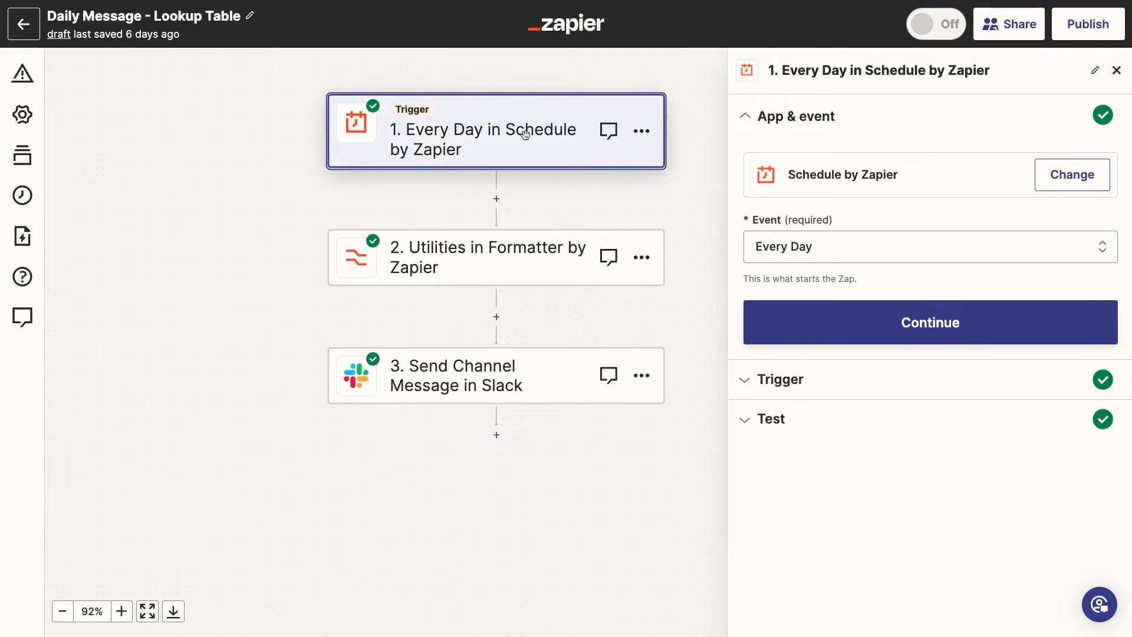
click(493, 250)
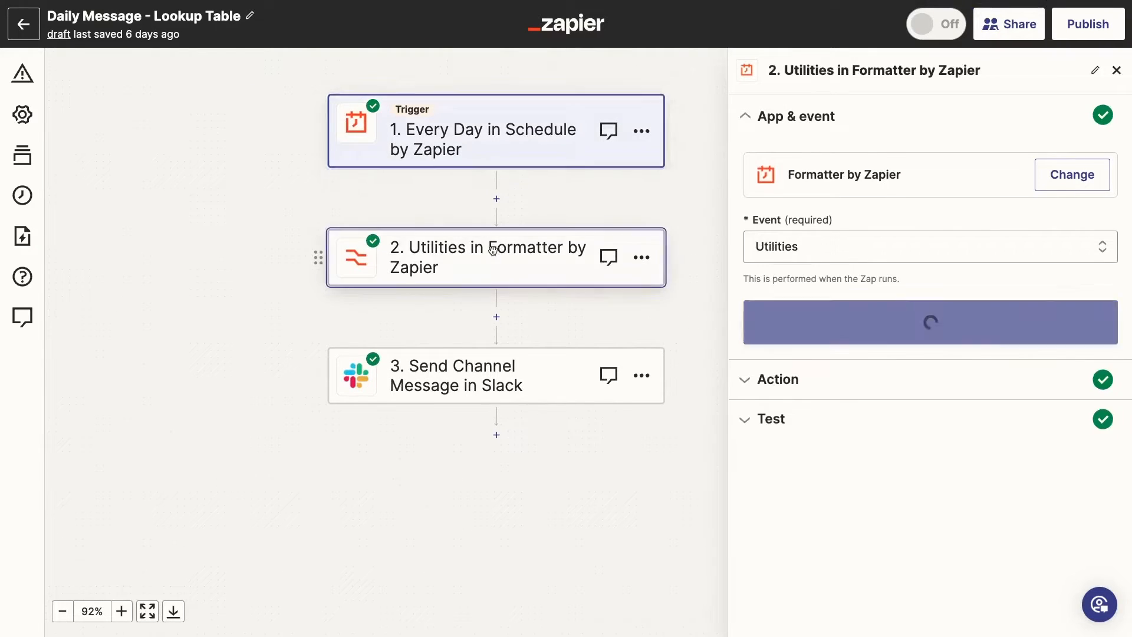
click(814, 313)
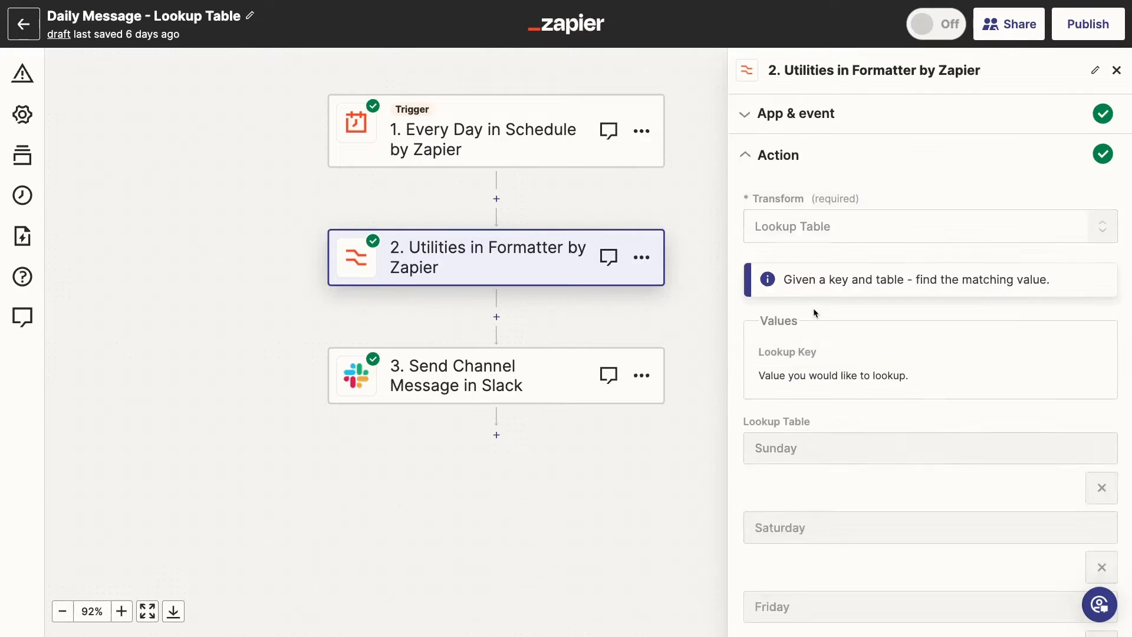
scroll(814, 312, down, 1)
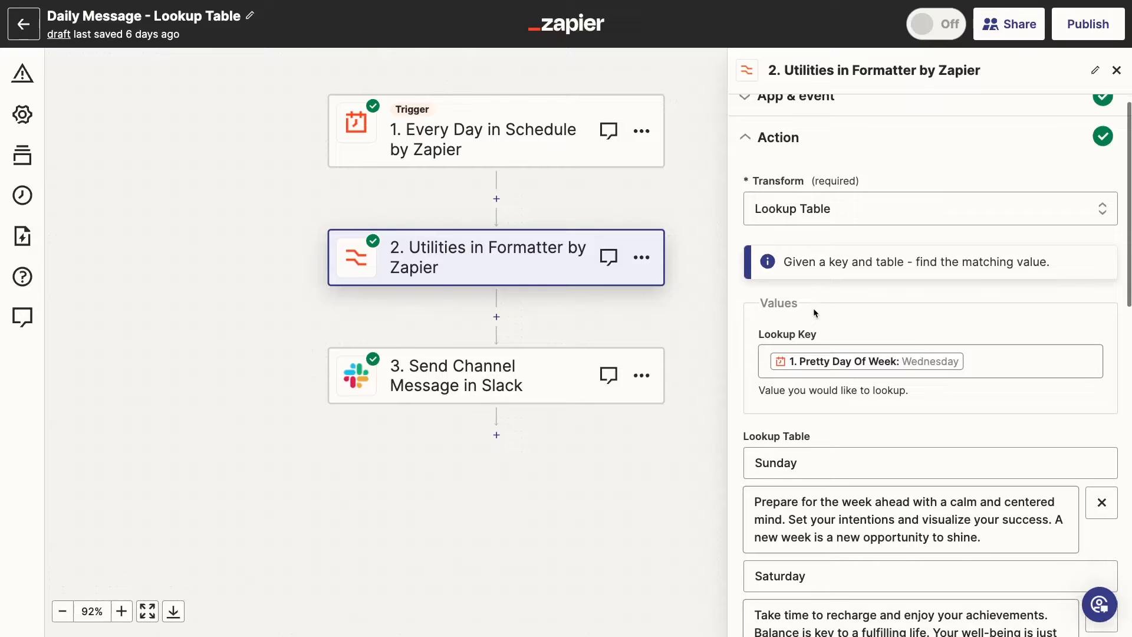
scroll(812, 308, down, 3)
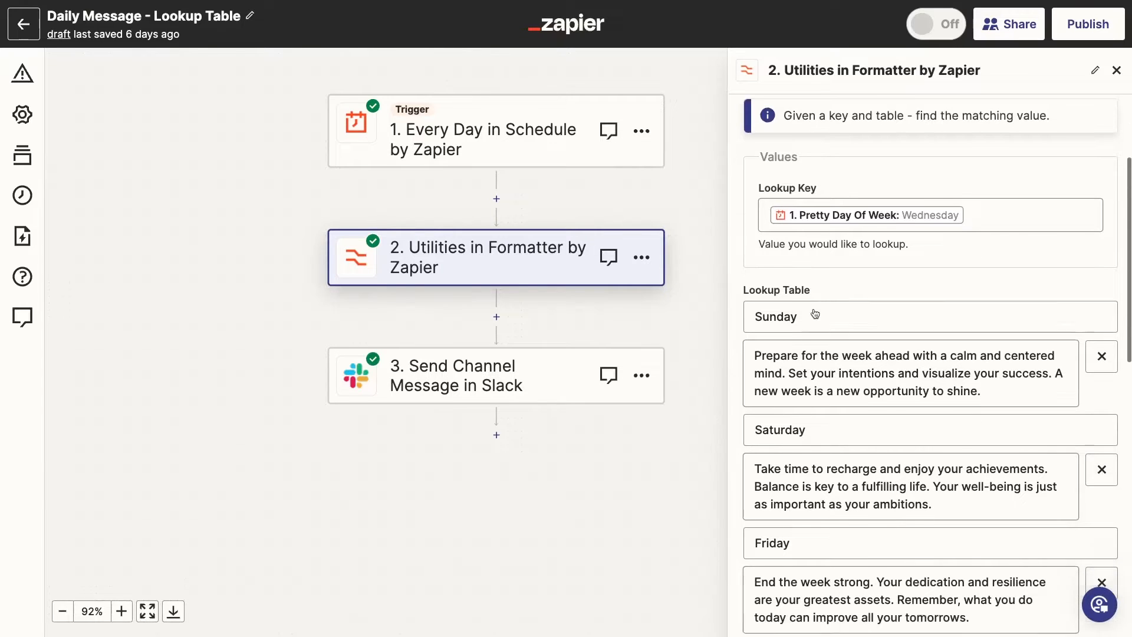
scroll(814, 314, down, 3)
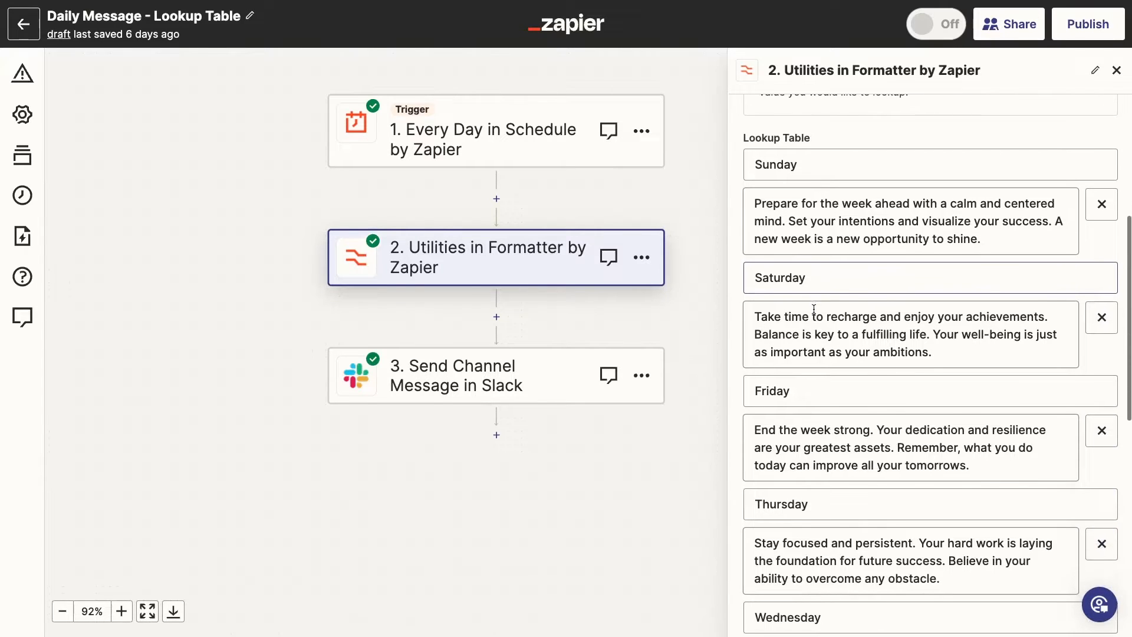
scroll(813, 309, down, 1)
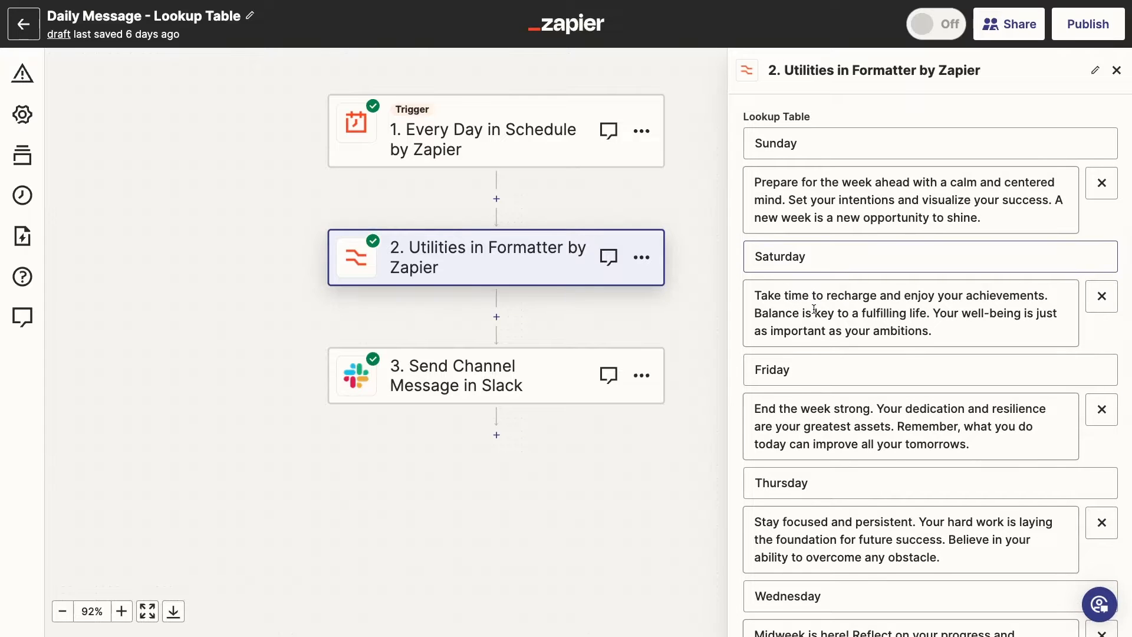
scroll(813, 308, down, 2)
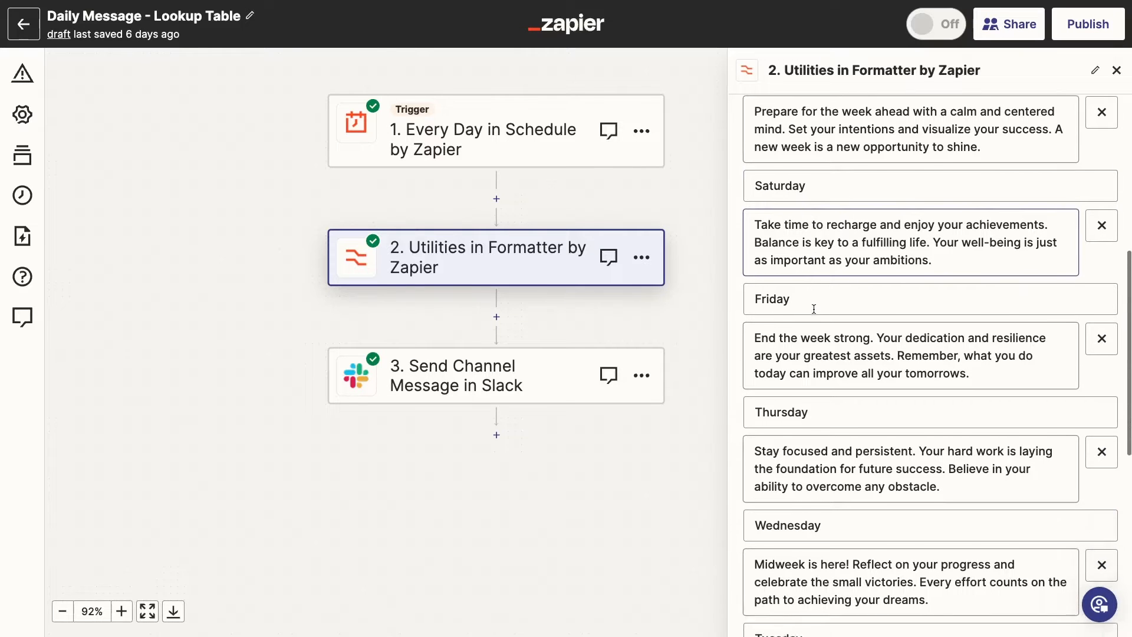
scroll(814, 308, down, 3)
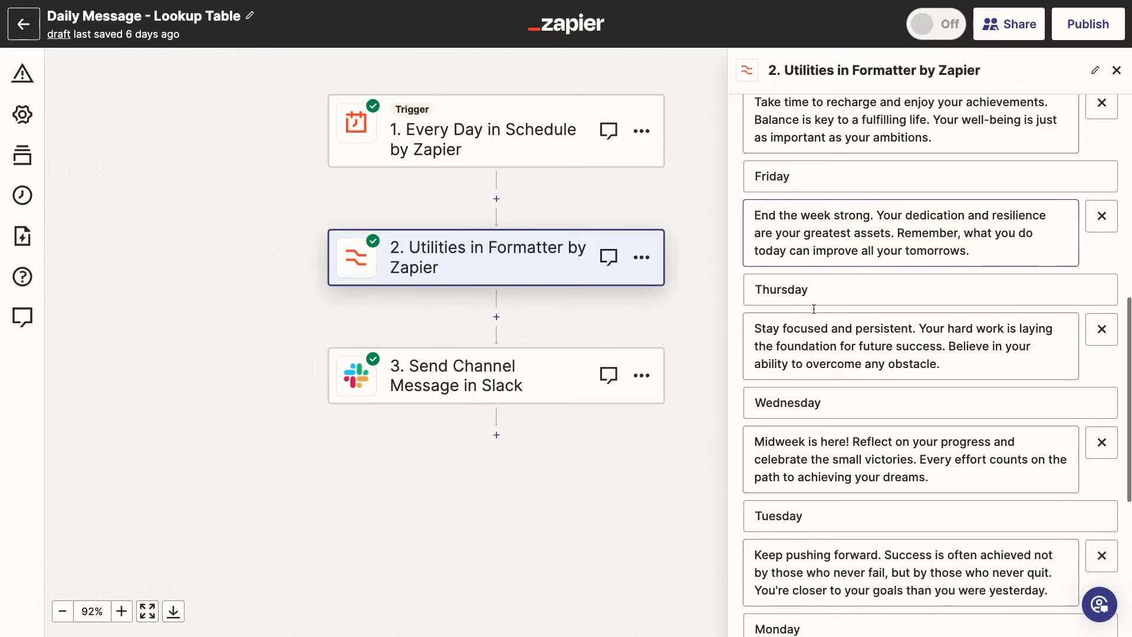
scroll(814, 308, down, 2)
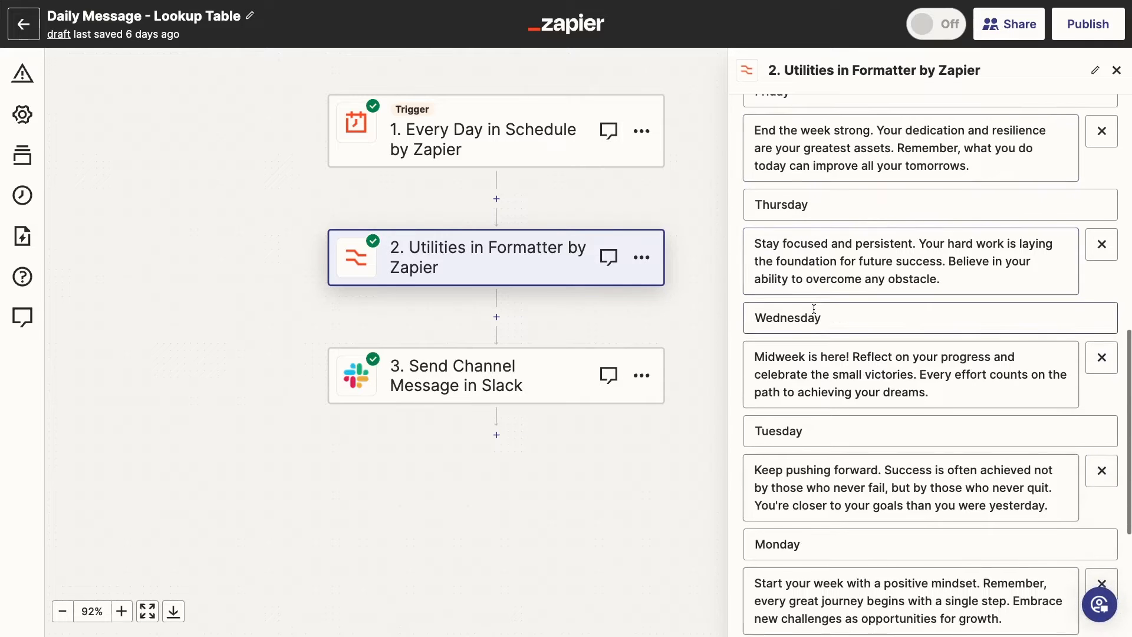
scroll(814, 309, down, 3)
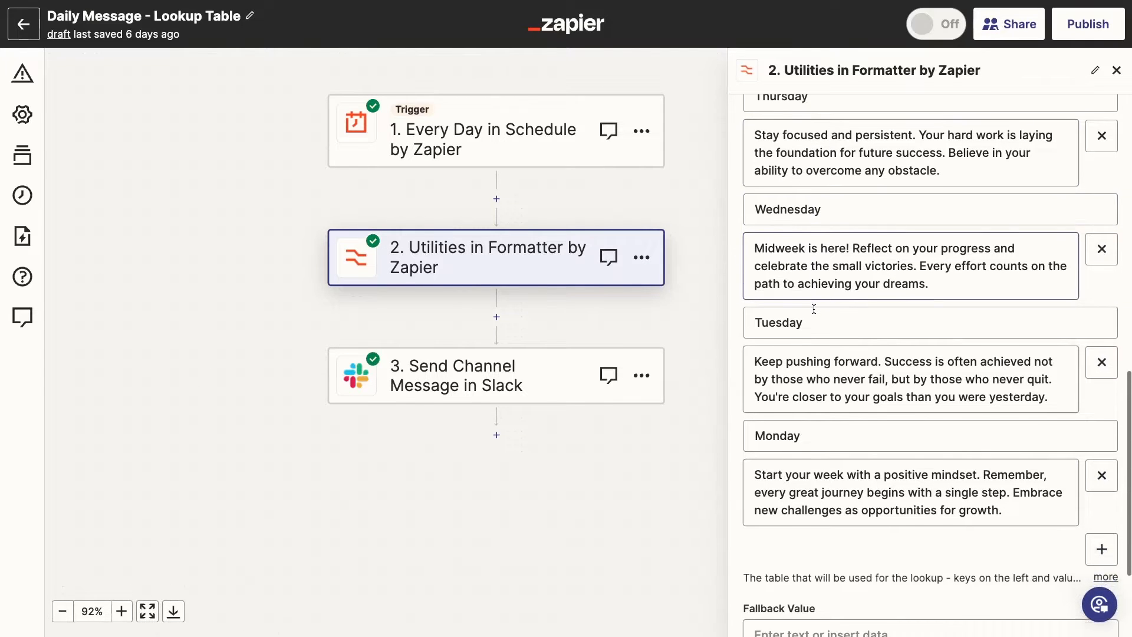
scroll(813, 309, down, 4)
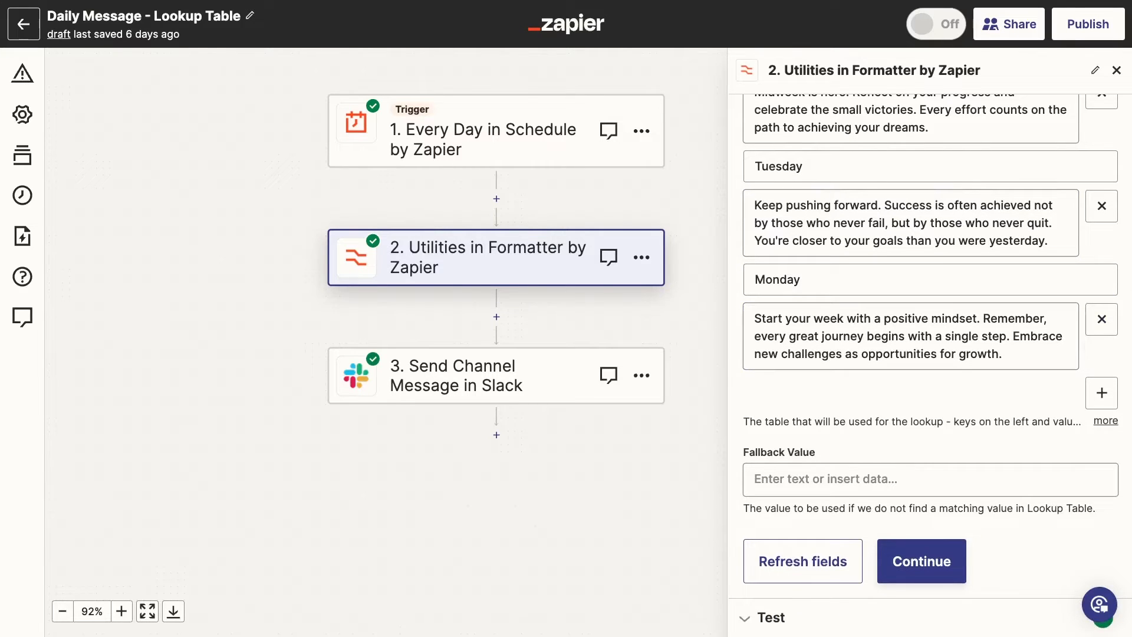
click(919, 559)
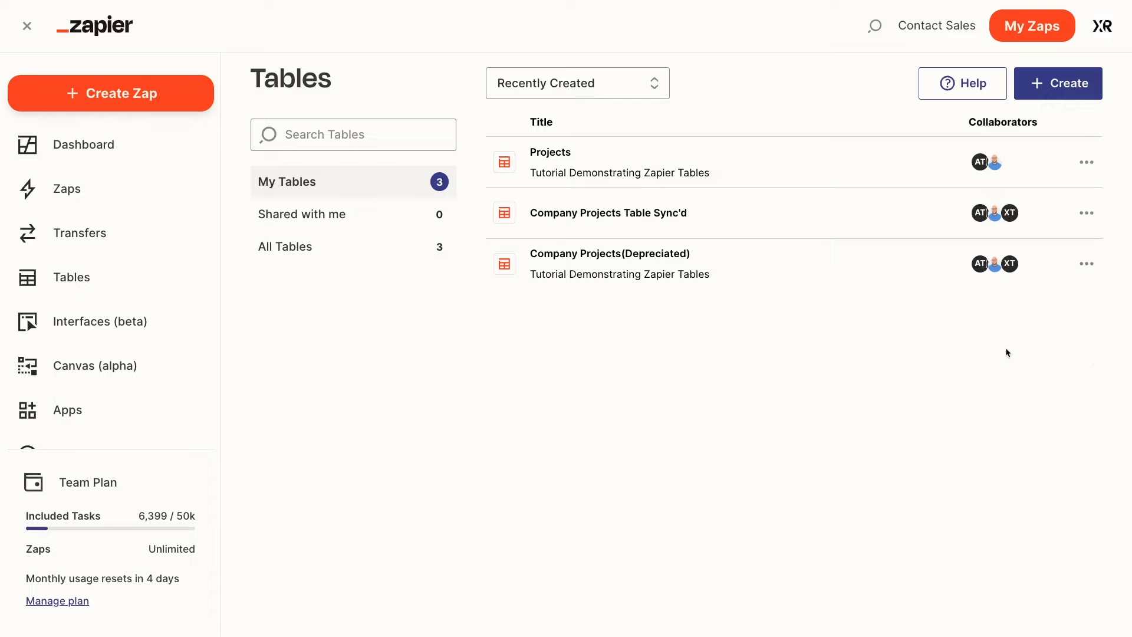
Create a blank table named "Projects" with the description "A List of Company Projects"
click(1048, 97)
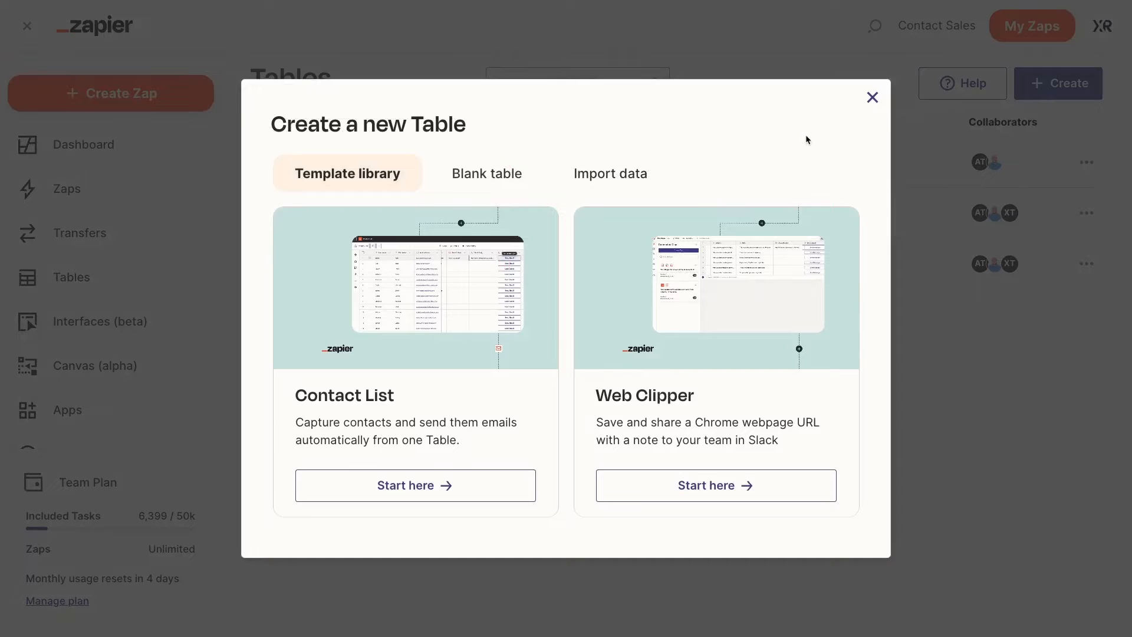
click(533, 171)
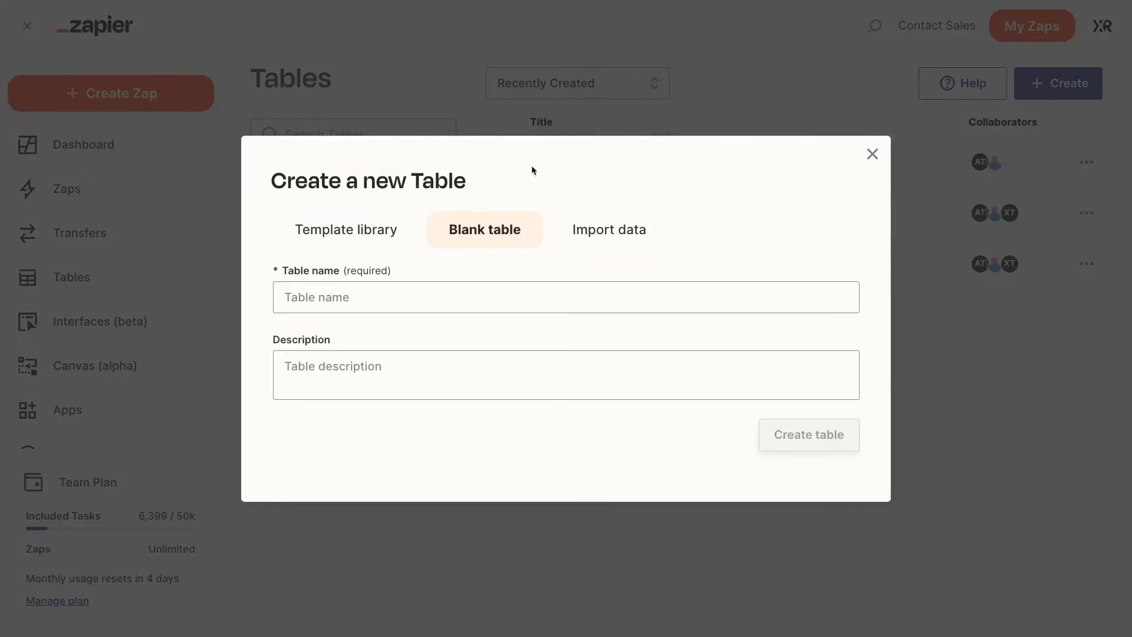
click(662, 302)
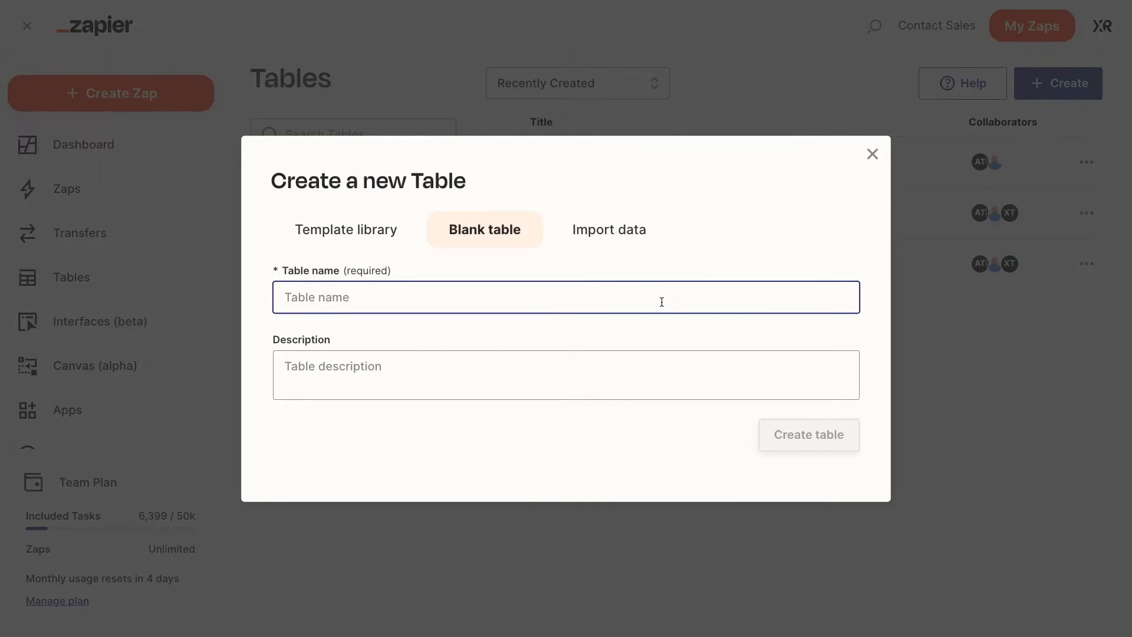
text(Projects)
click(627, 364)
text(A List of Company Projects)
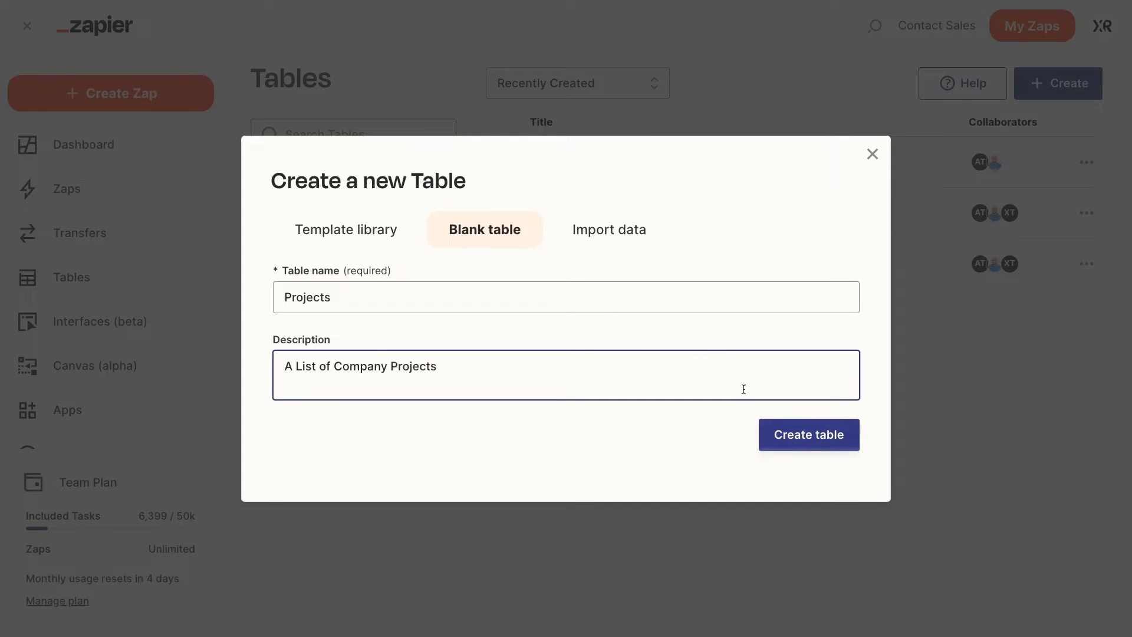
click(777, 424)
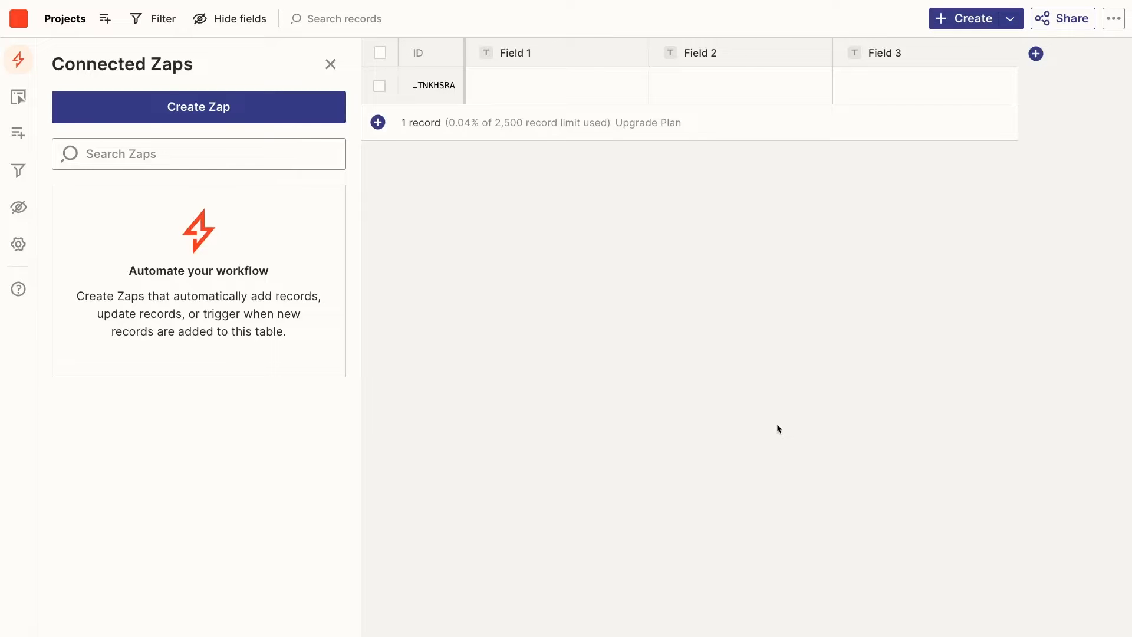
Rename Field 1 of the Projects table to "Project Name" and save the field
click(586, 58)
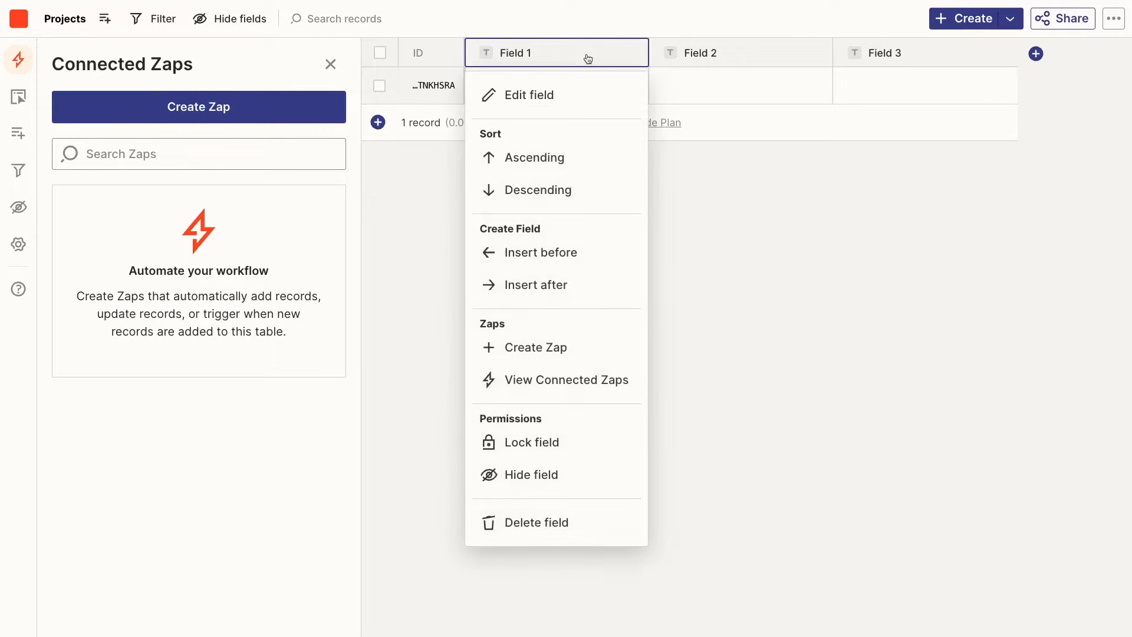
click(571, 93)
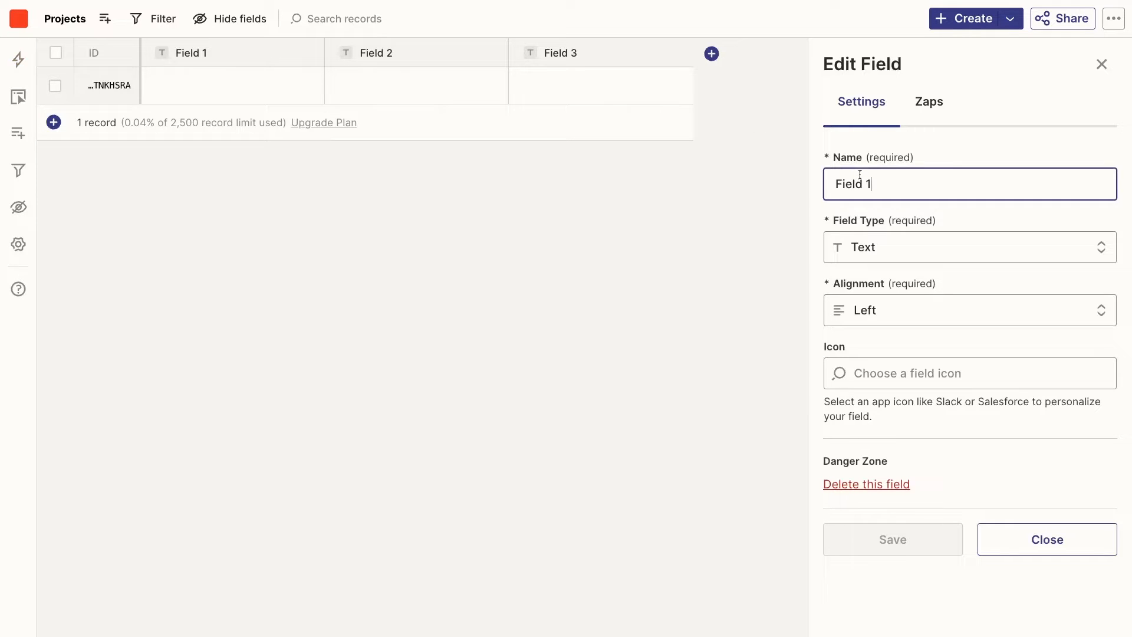
triple_click(886, 176)
text(Project Name)
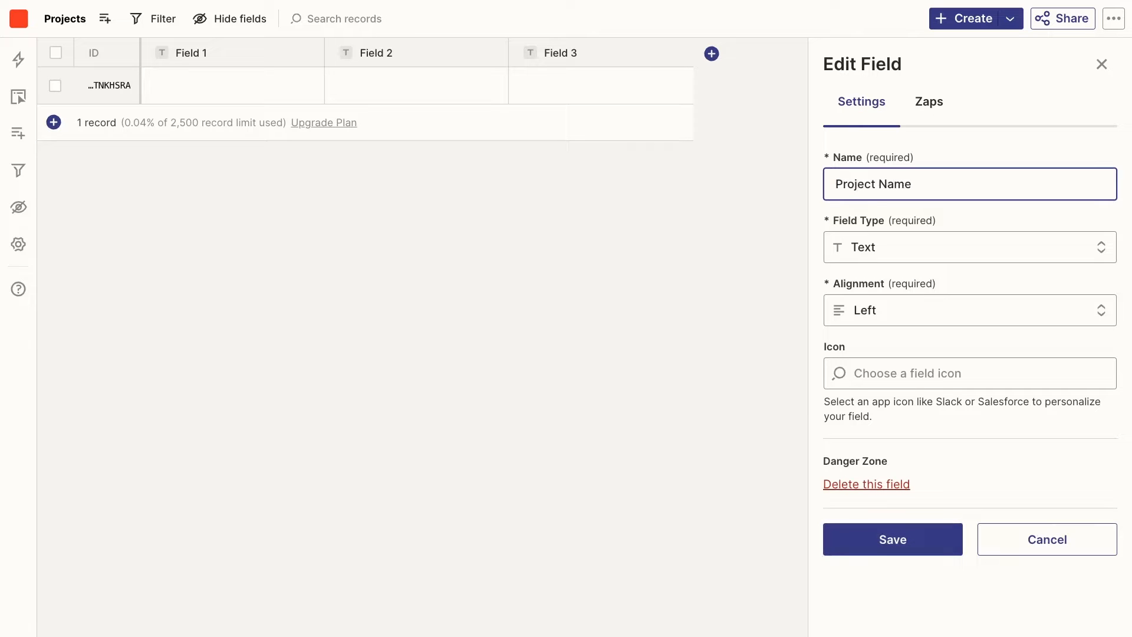
click(878, 538)
Rename Field 2 to "Project Description", set its field type to Long text, and save it
click(399, 60)
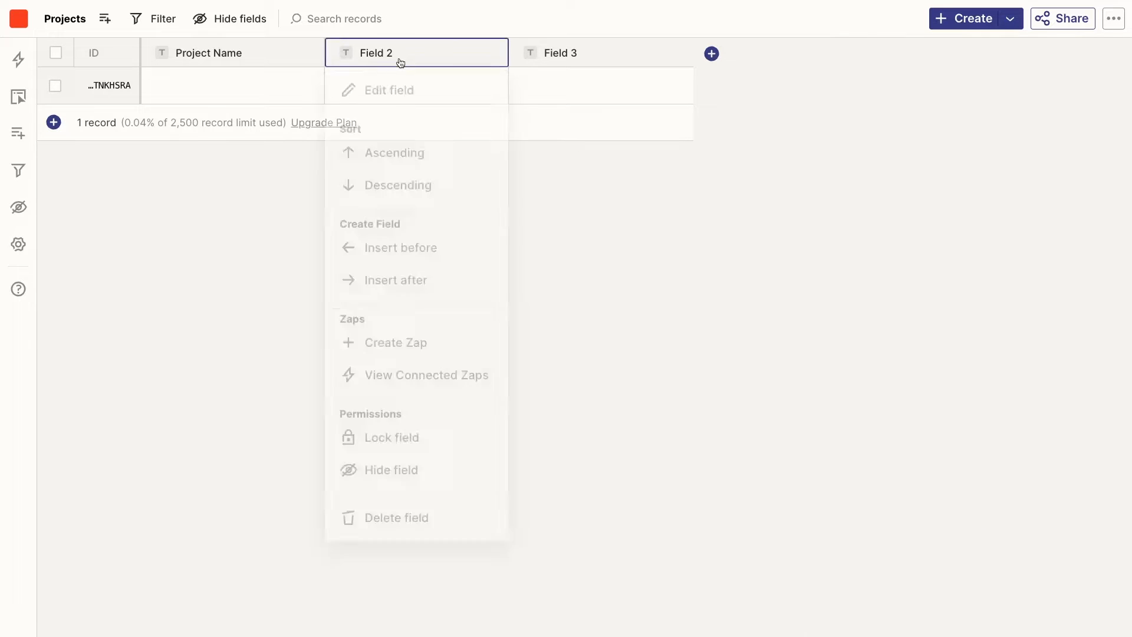
click(399, 90)
triple_click(848, 176)
text(Project Description)
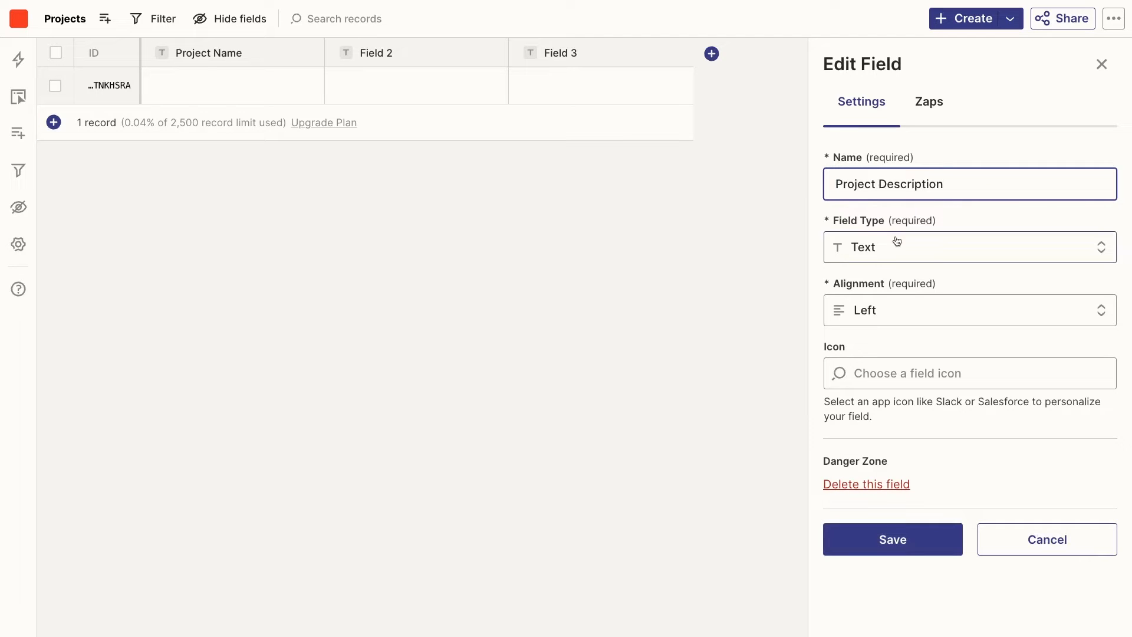
click(897, 241)
click(893, 352)
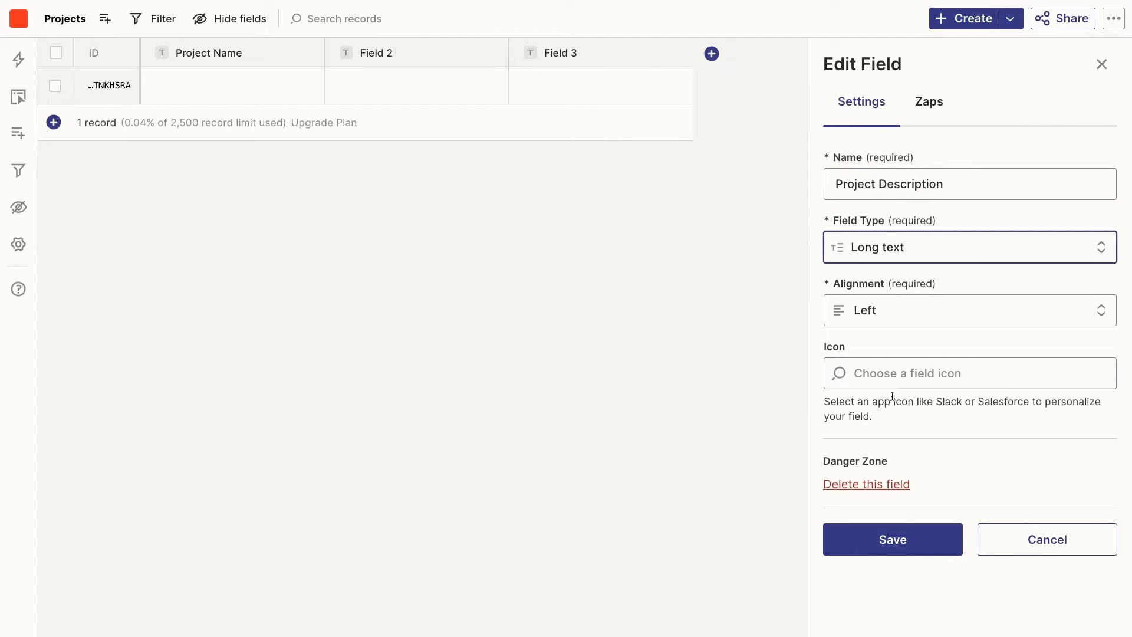
click(886, 537)
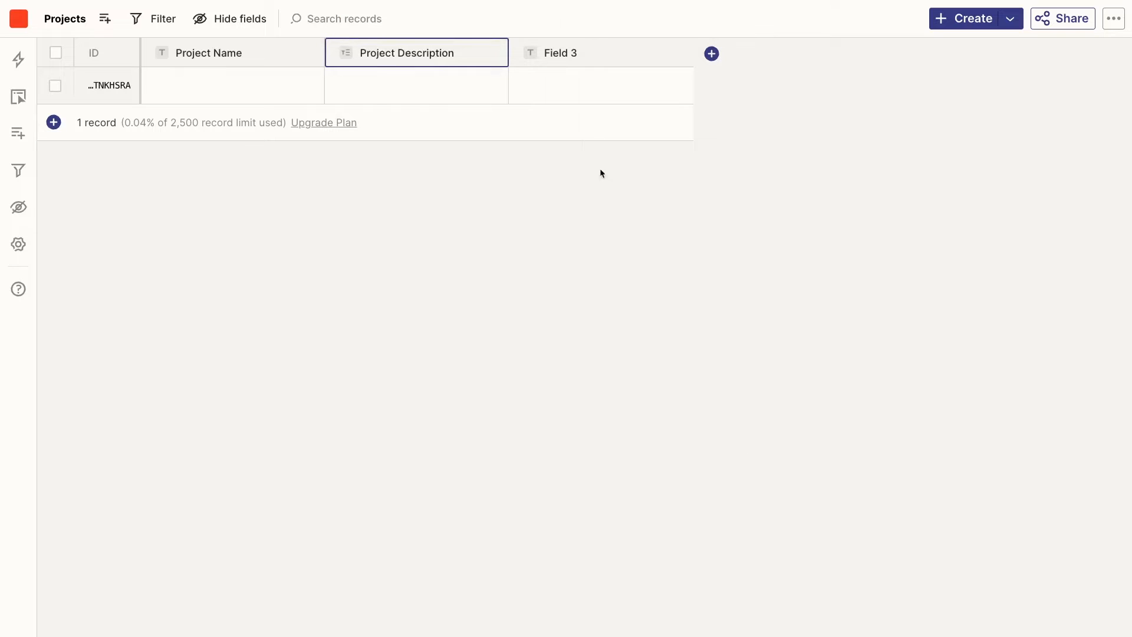
Rename Field 3 of the Projects table to "Due Date", set its field type to Date & Time, and save it
click(589, 53)
click(588, 94)
double_click(844, 181)
key(ctrl+a)
key(BackSpace)
click(889, 245)
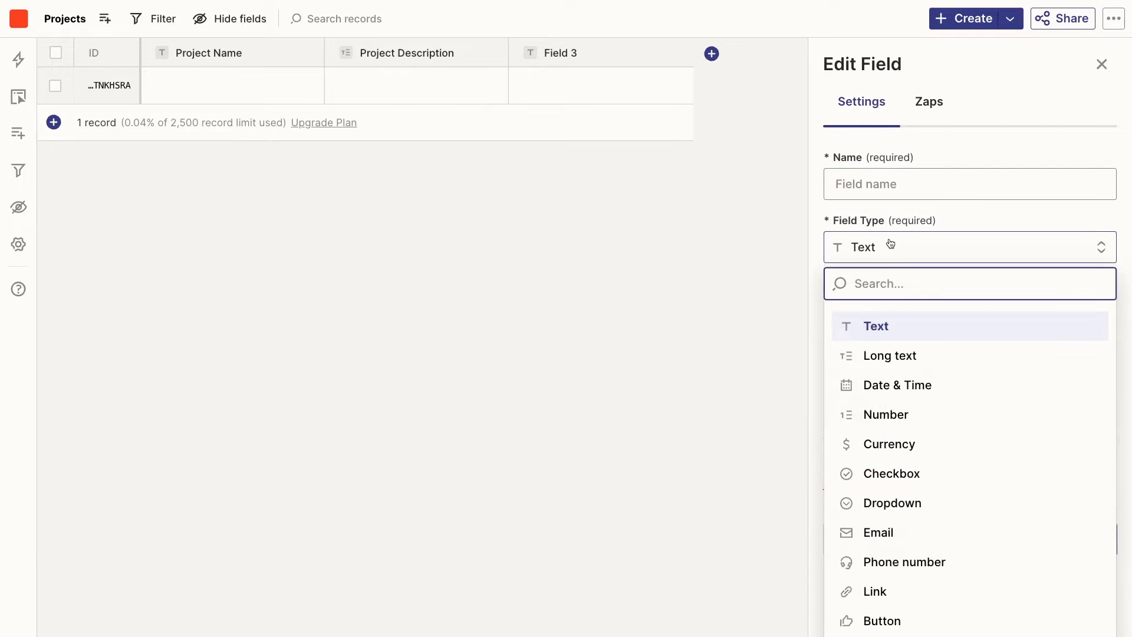
click(887, 384)
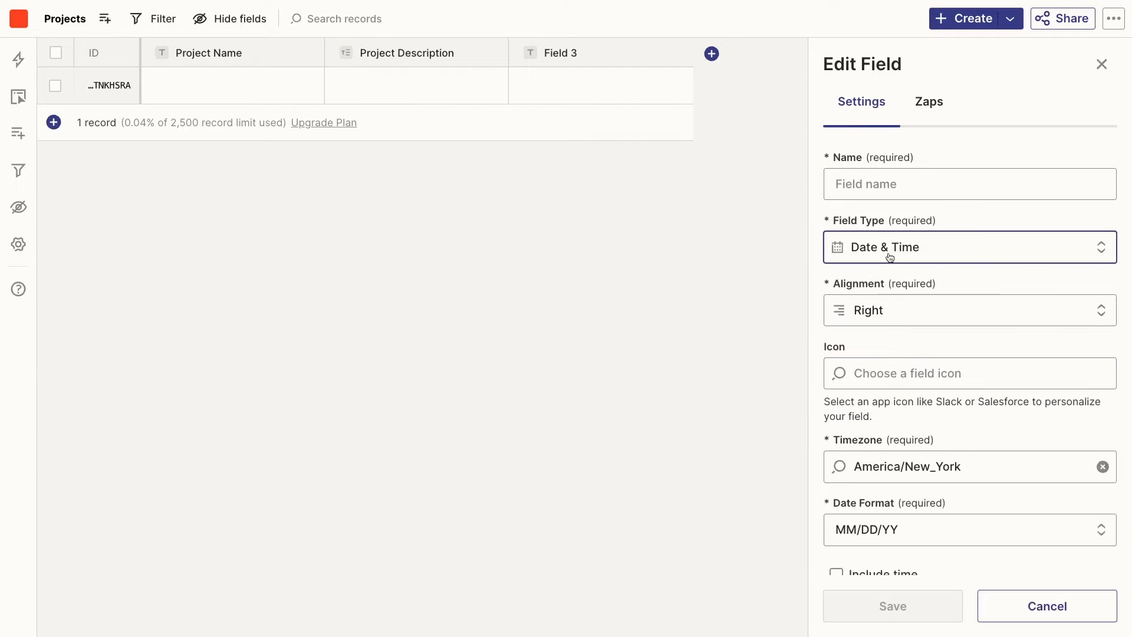
click(885, 184)
text(Due Date)
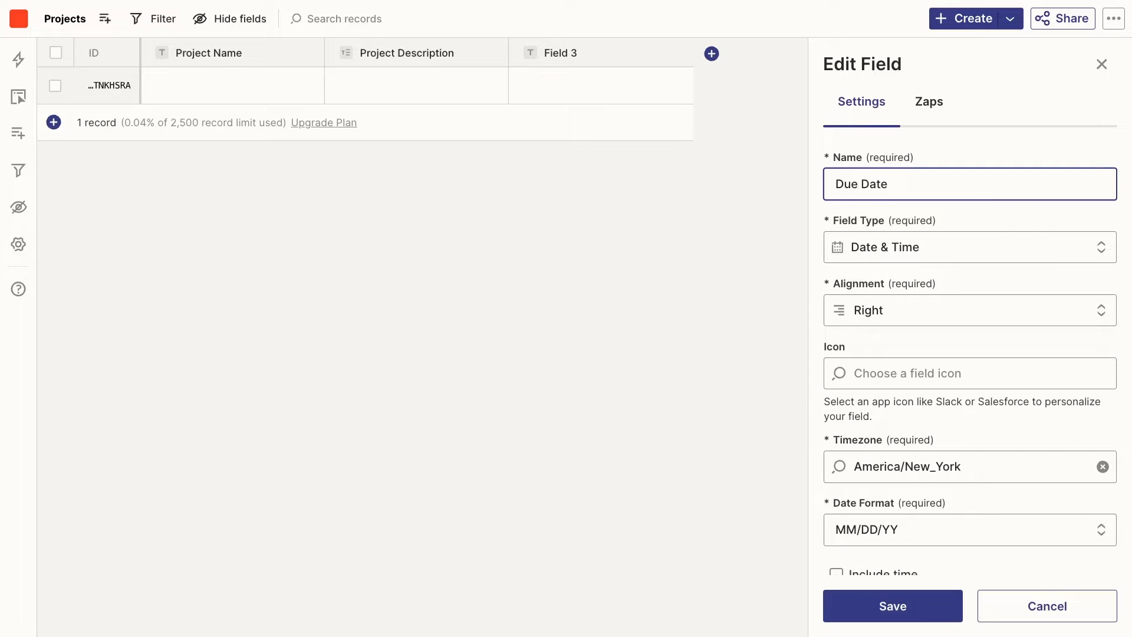
click(924, 605)
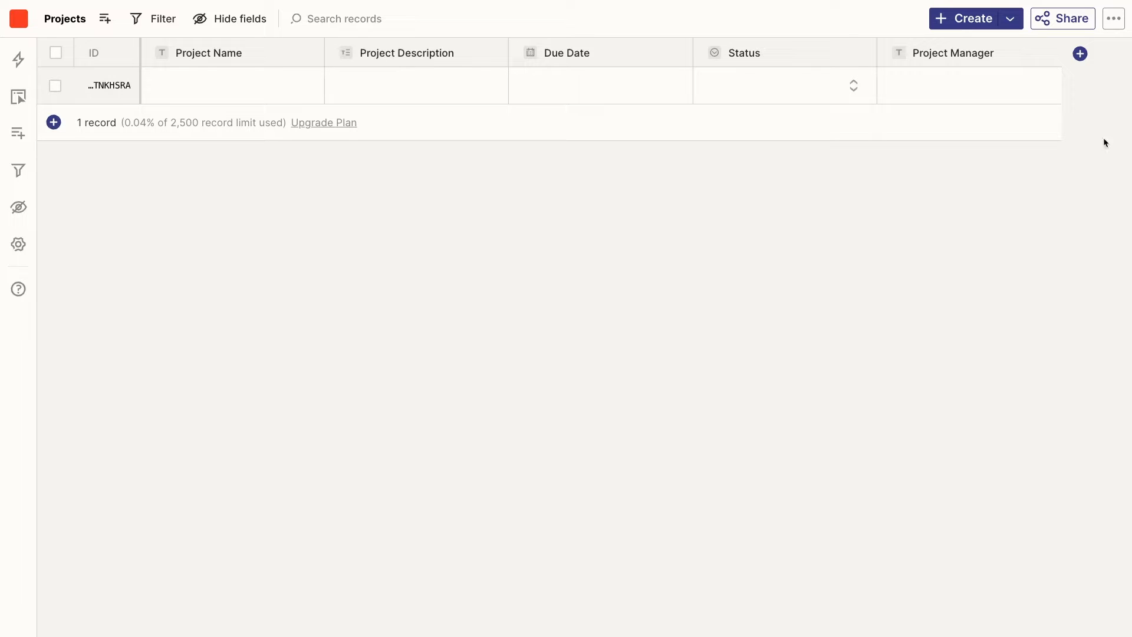
Import the records from project_data_with_status.csv in Downloads into the Projects table
click(1113, 19)
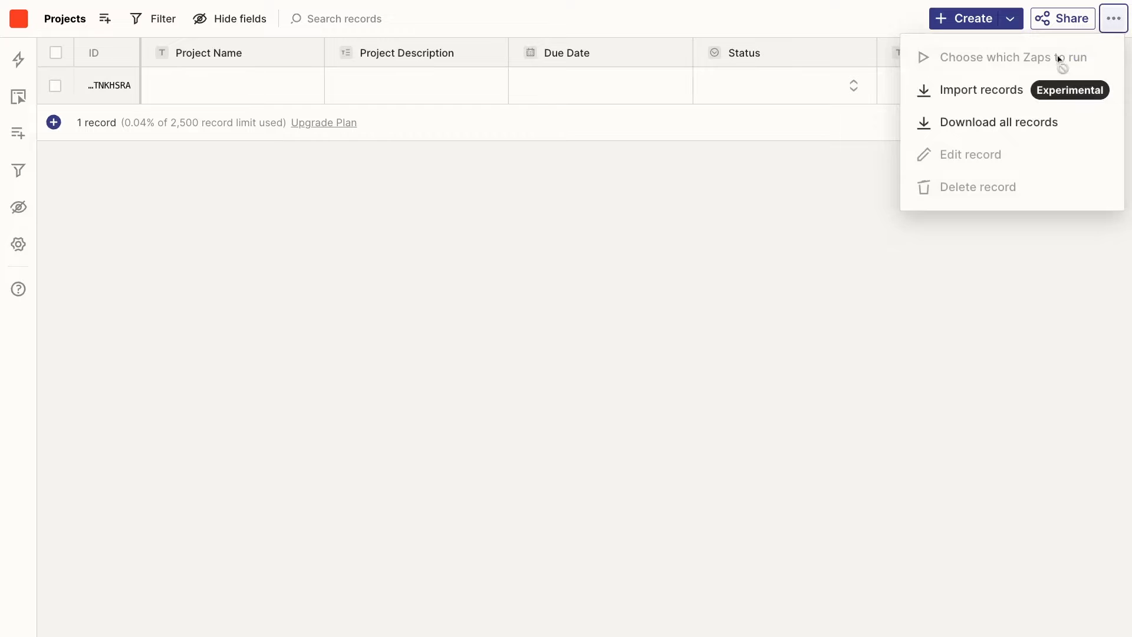
click(1014, 90)
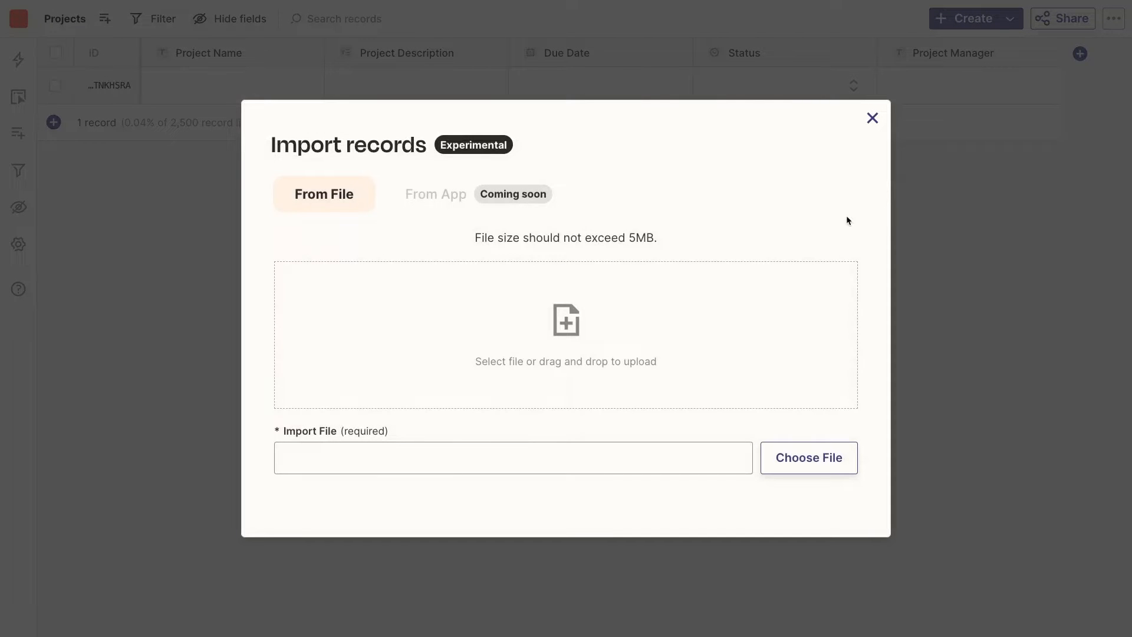
click(723, 324)
click(396, 255)
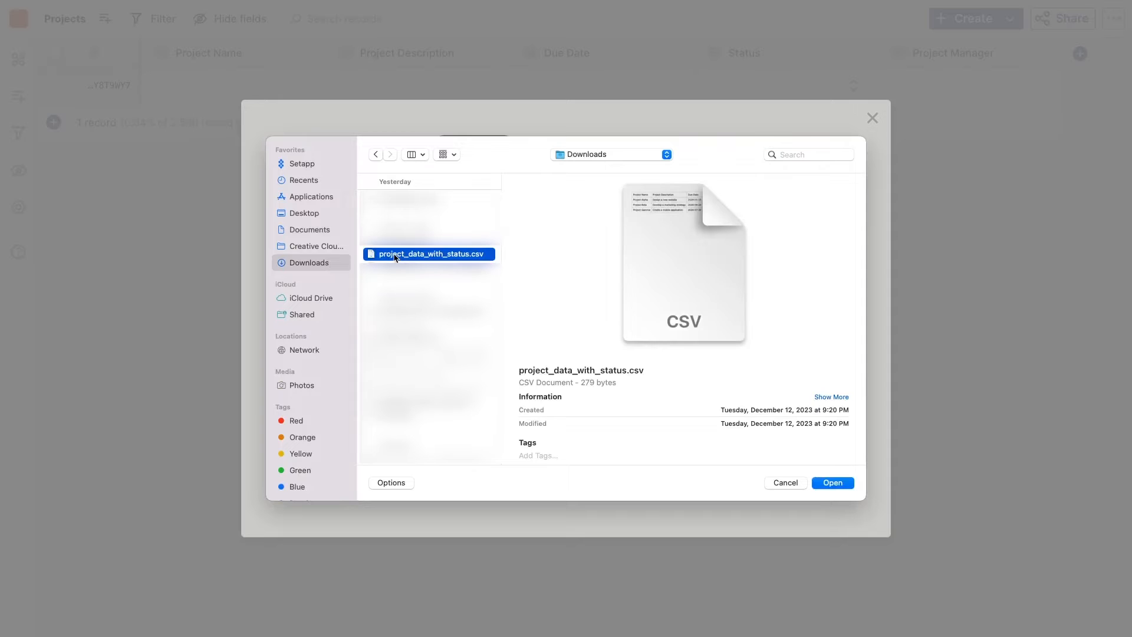
click(833, 482)
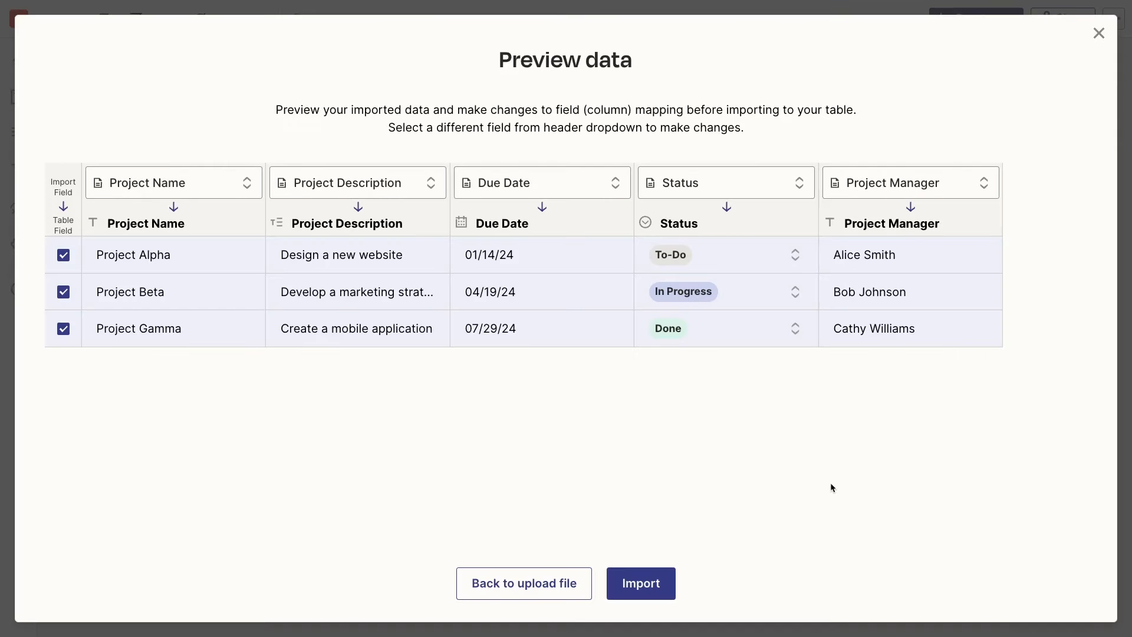
click(665, 571)
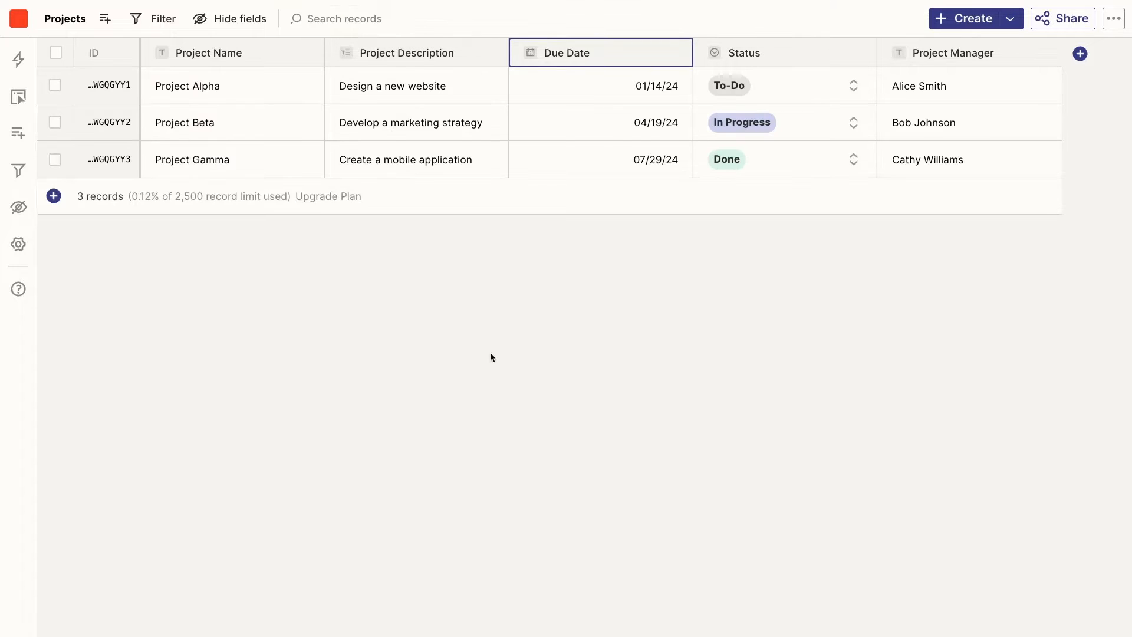
Create a view named "Marketing" with the description "A view of Marketing Projects"
click(19, 132)
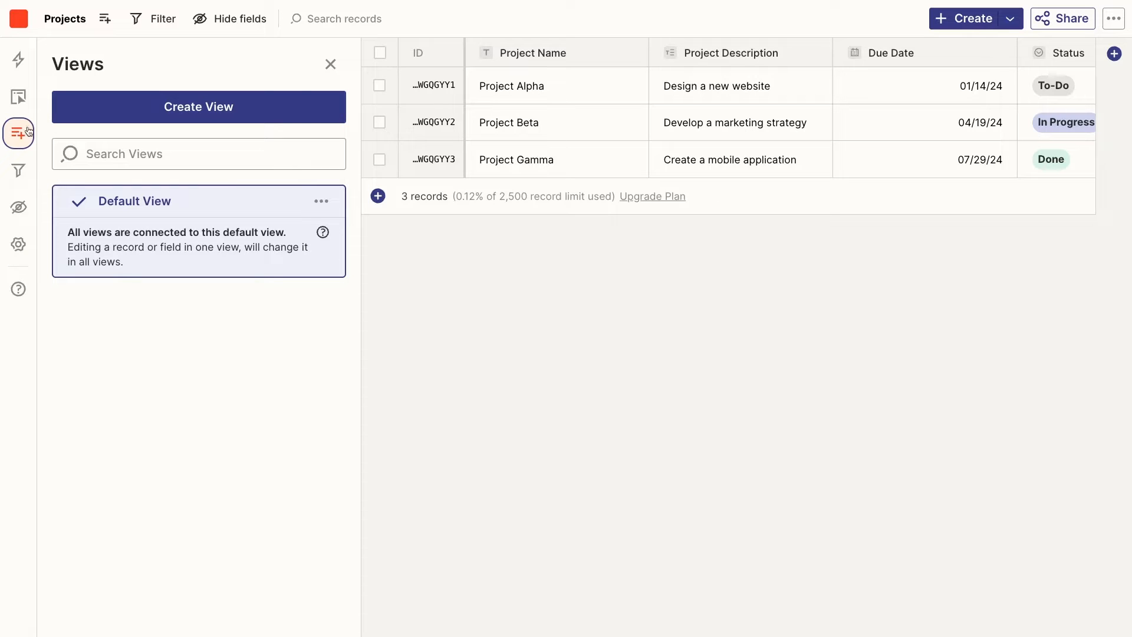
click(73, 116)
text(Marketing)
key(Tab)
text(A)
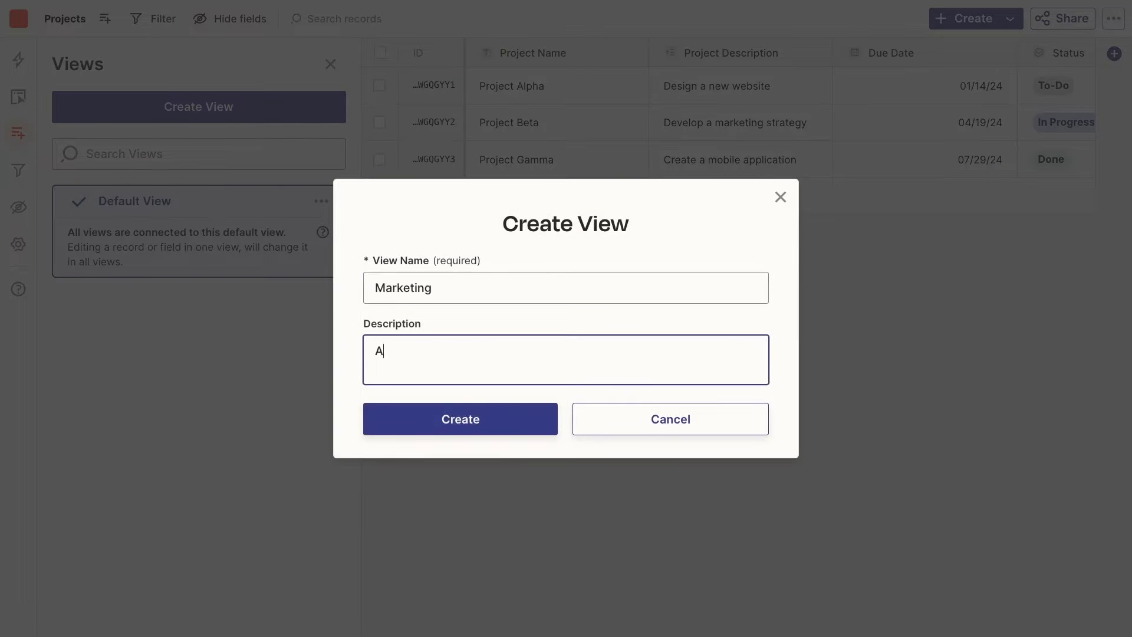
text( view of Marketing Projects)
click(434, 417)
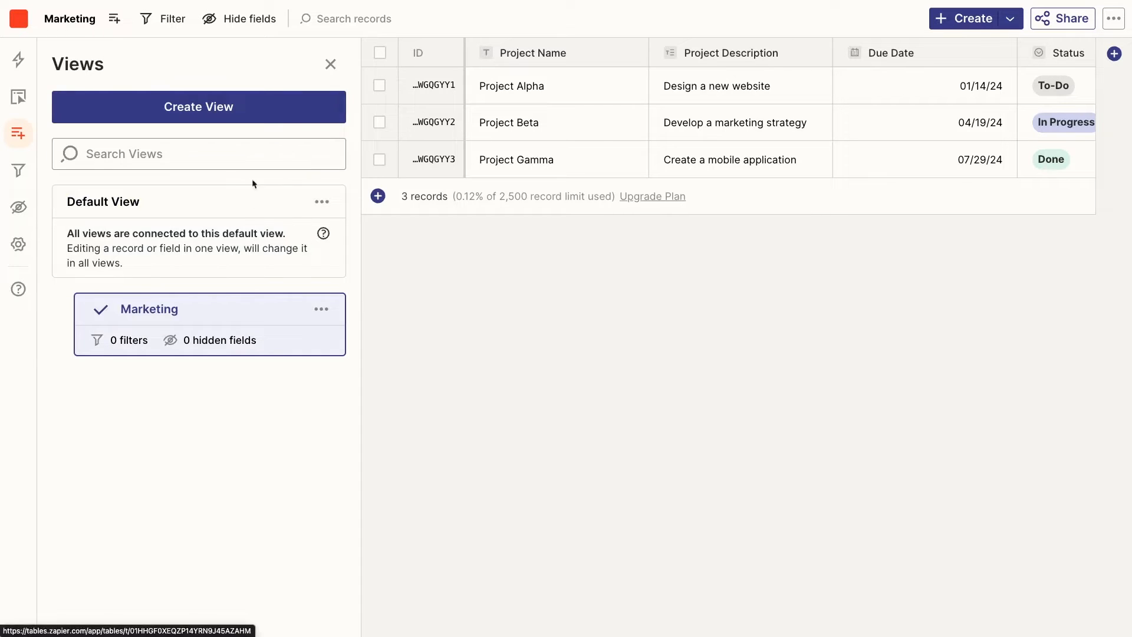
Filter the Marketing view to records whose Team field is exactly "Marketing"
click(163, 20)
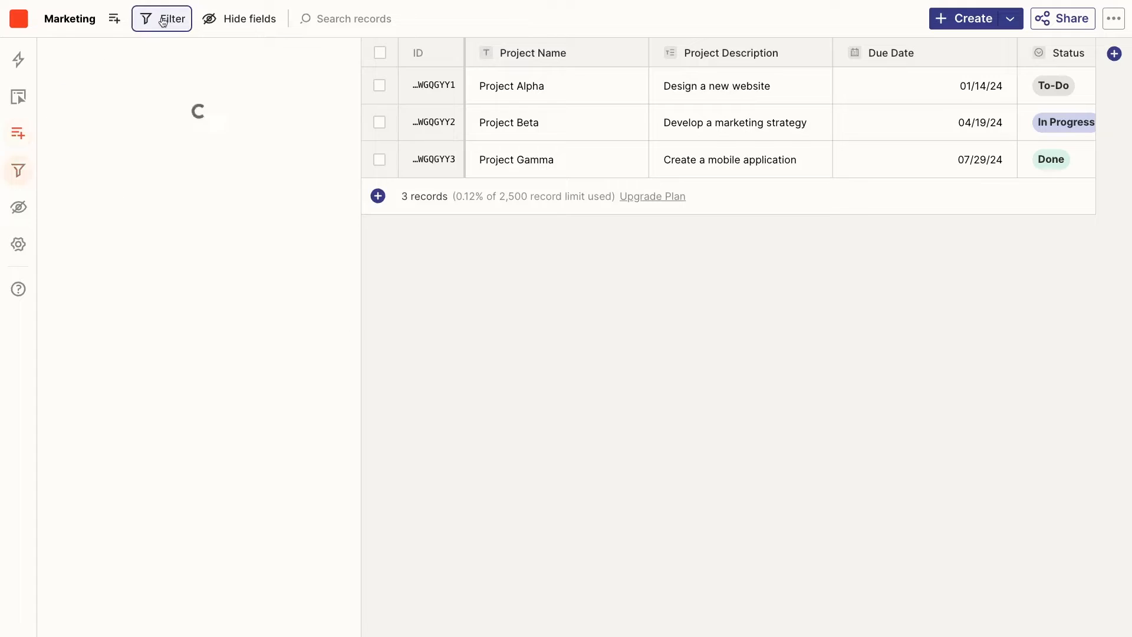
click(127, 118)
click(154, 270)
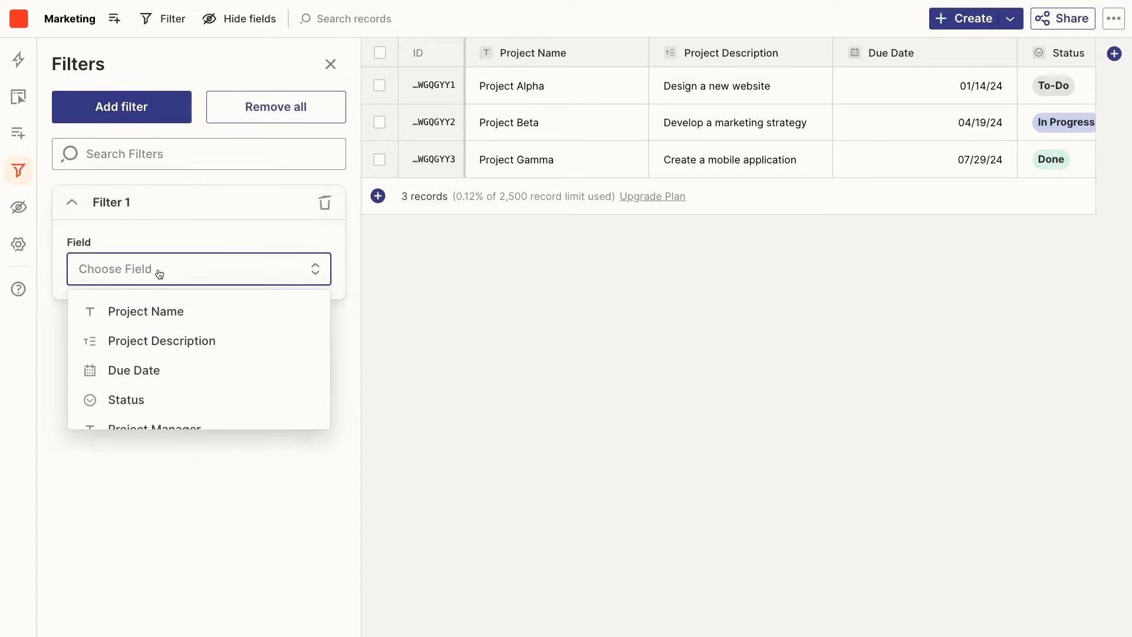
scroll(153, 365, down, 2)
click(146, 405)
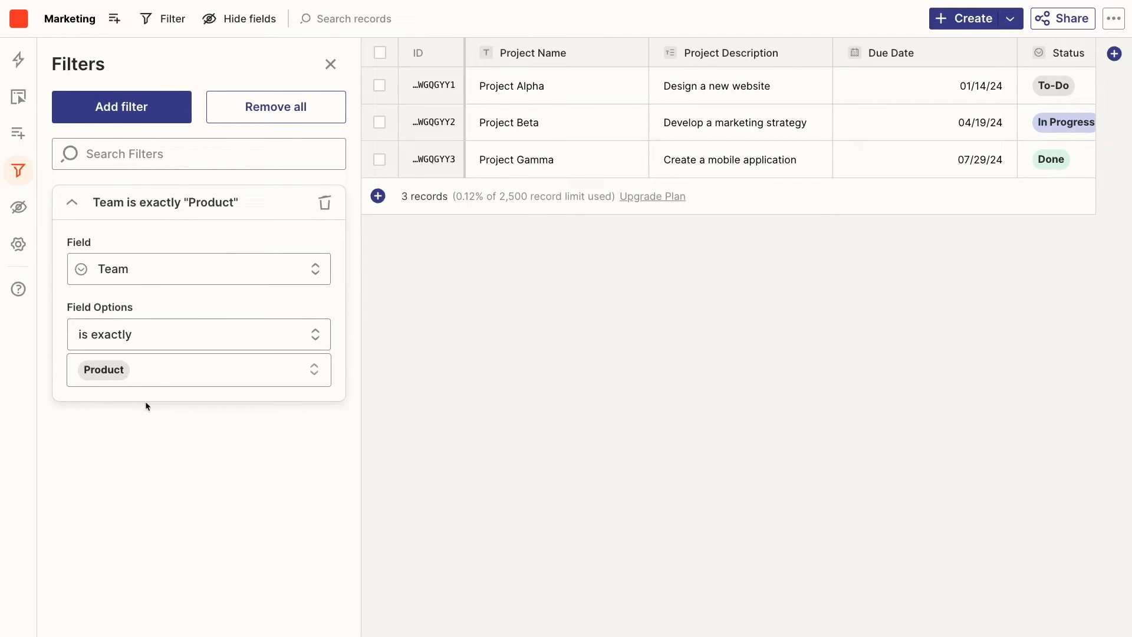
click(189, 374)
click(168, 479)
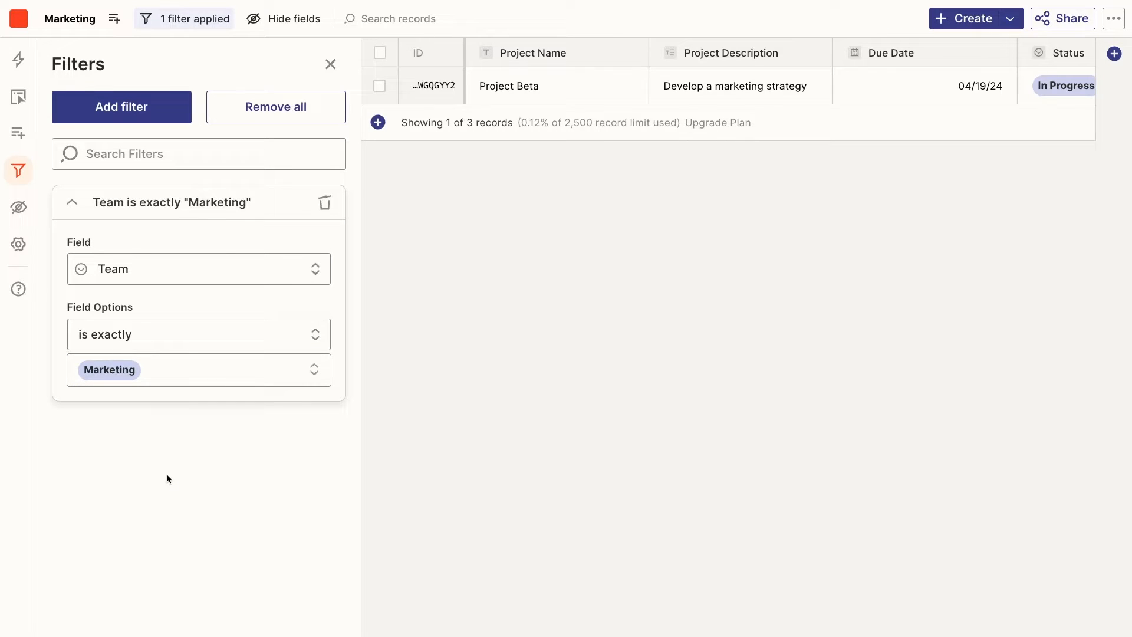
click(114, 117)
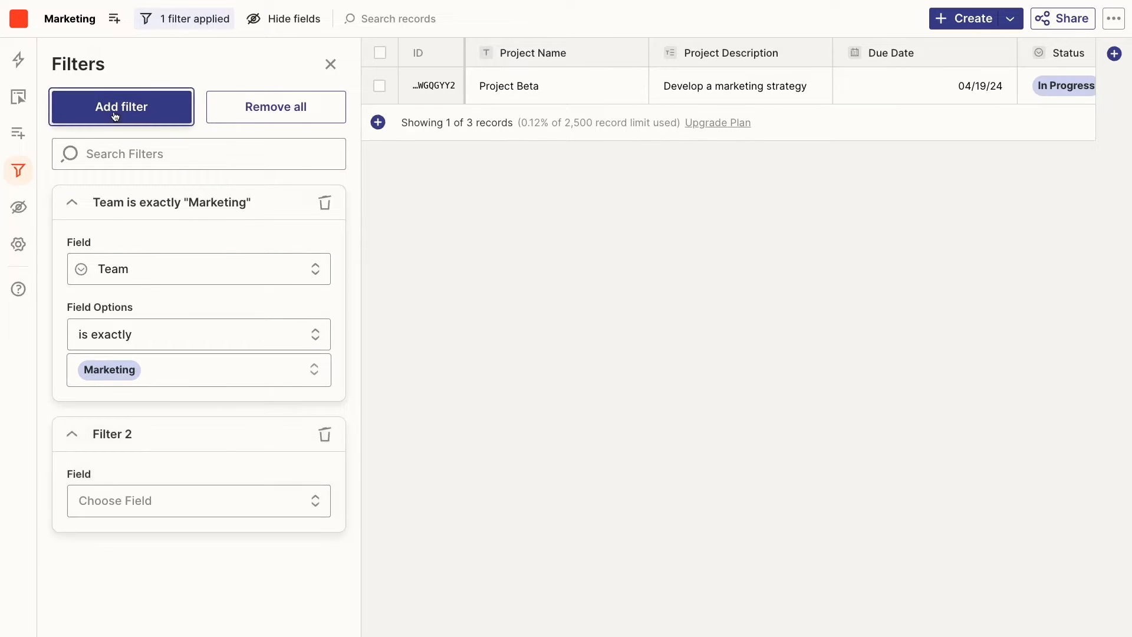
click(430, 244)
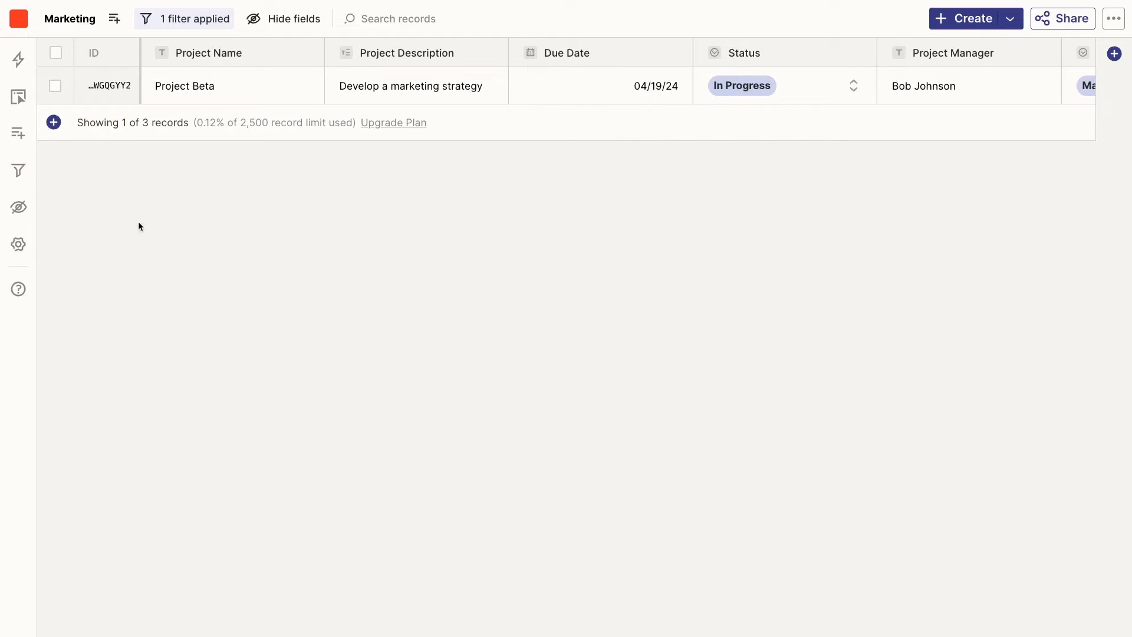
Compare the table's views by switching to the Default View and back to the Marketing view
click(18, 132)
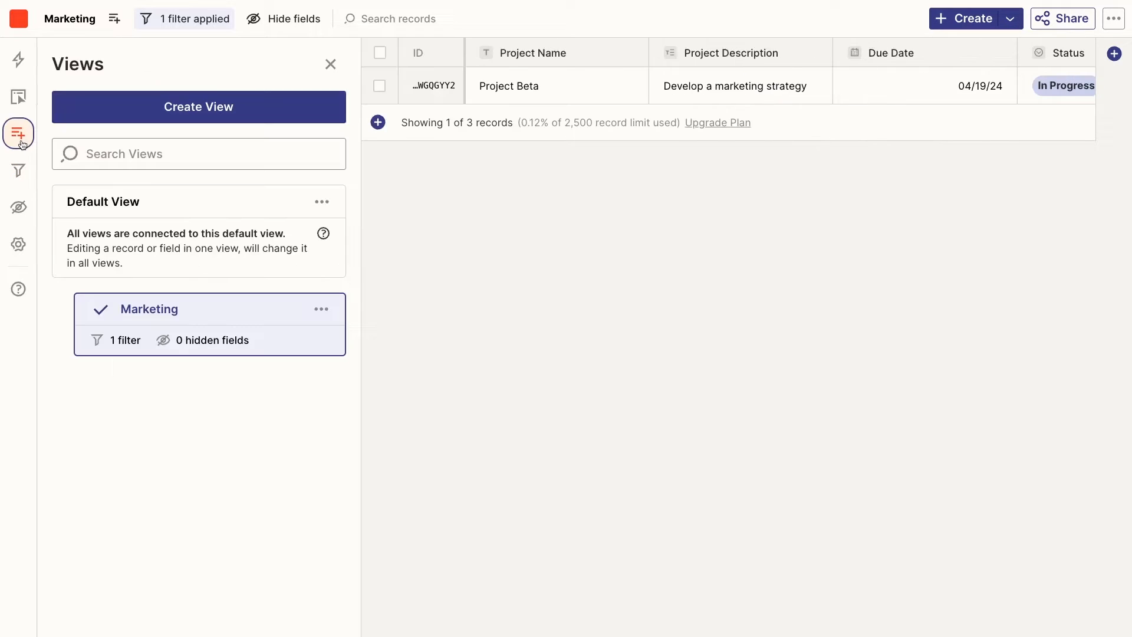
click(120, 212)
click(132, 309)
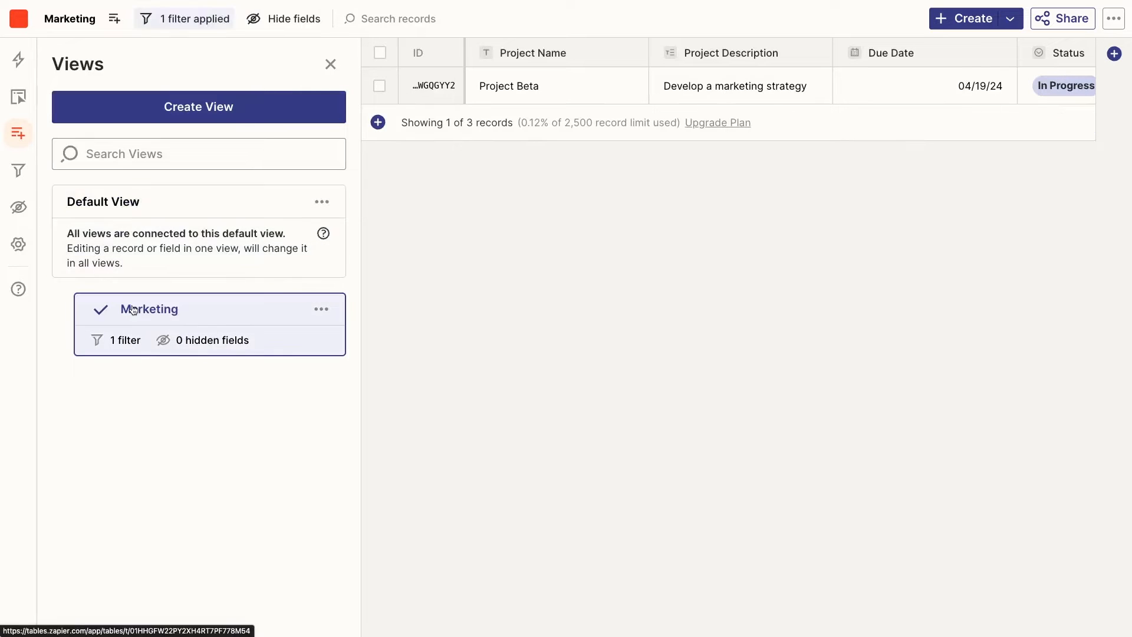
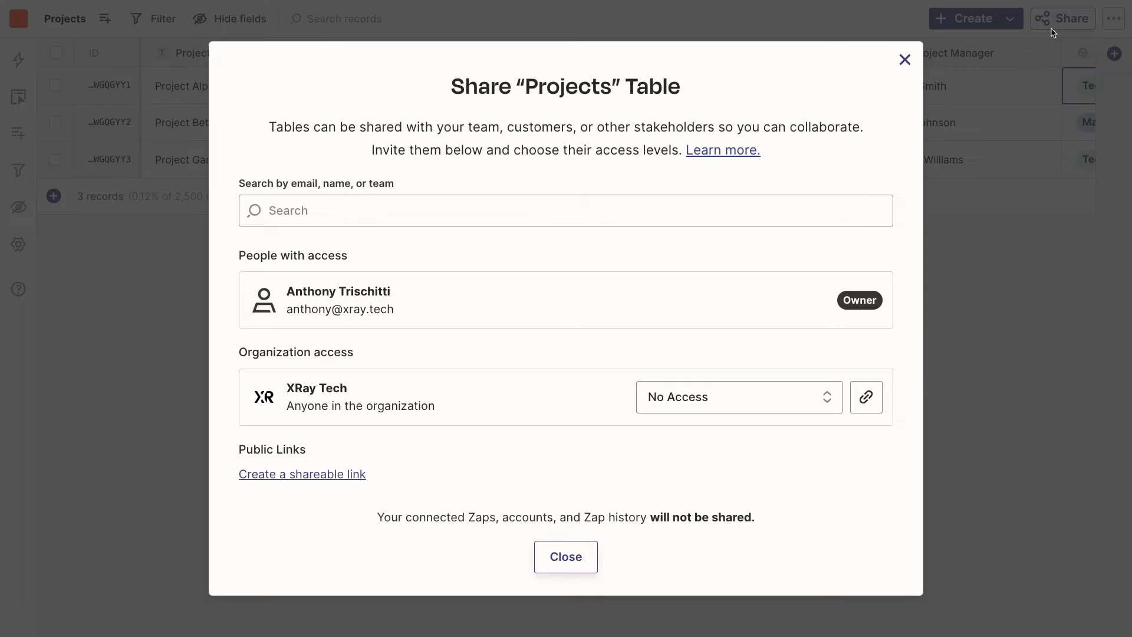
Review the organization access levels for sharing the Projects table and read how the Owner, Builder, Editor and View Only permissions work
click(737, 396)
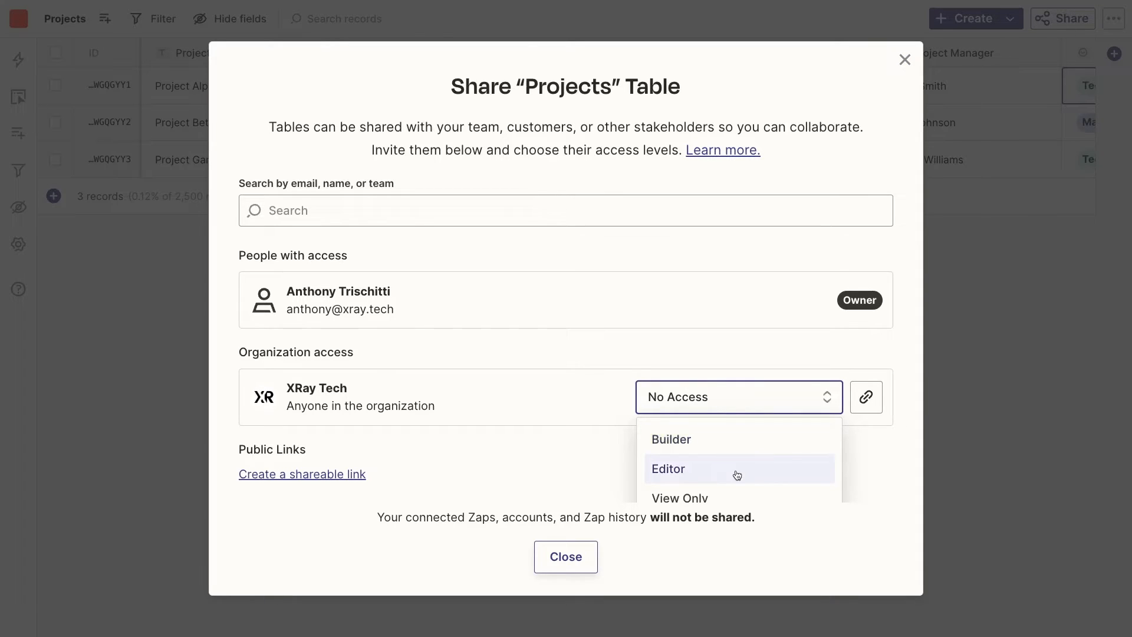
scroll(738, 498, down, 1)
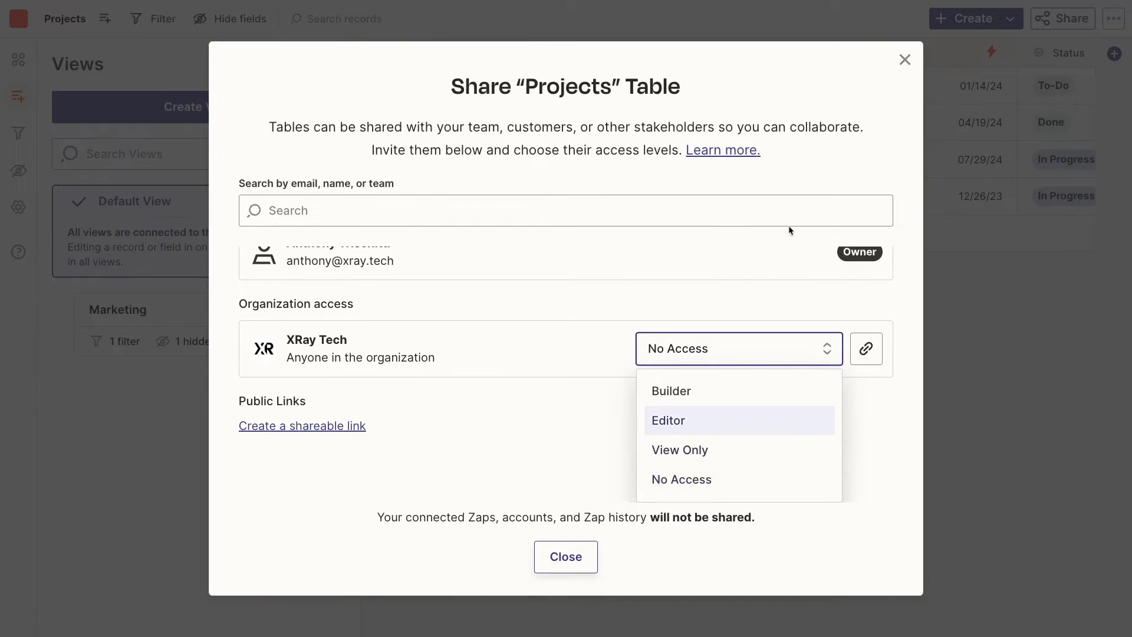
click(746, 151)
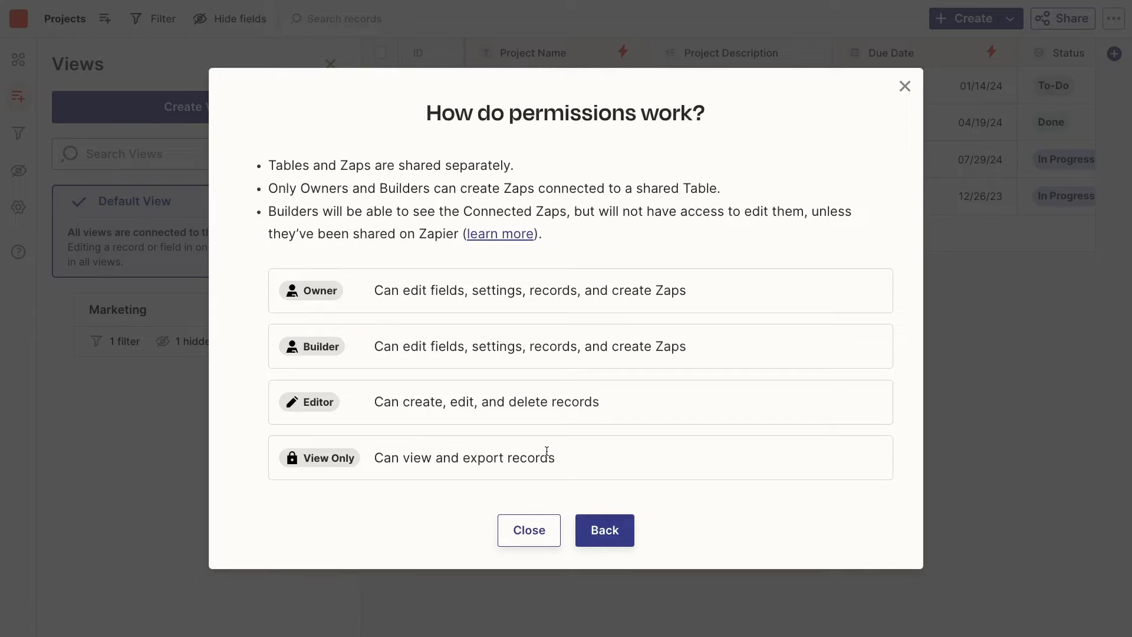
click(597, 537)
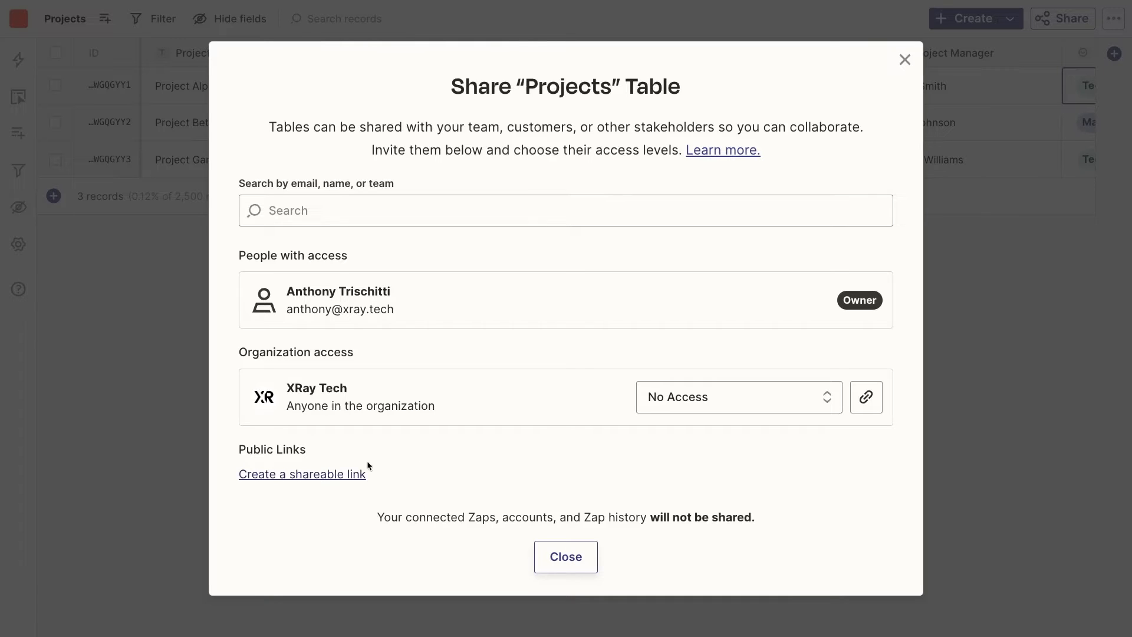
Create a public View Only link for the Projects table, copy it, and look through the shared table
click(334, 473)
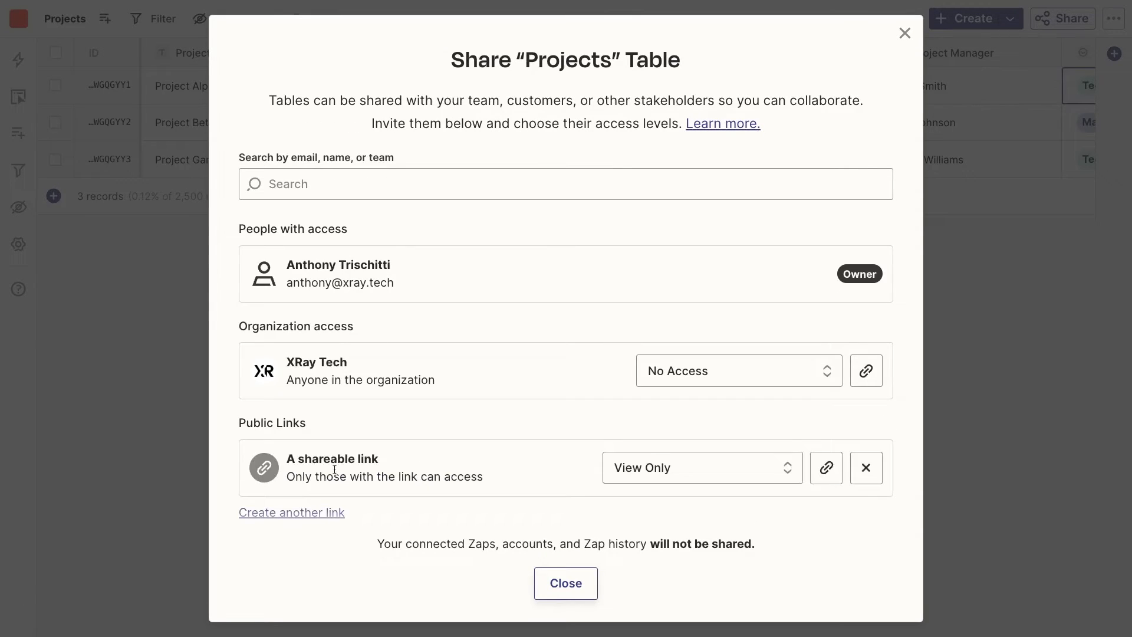
click(663, 467)
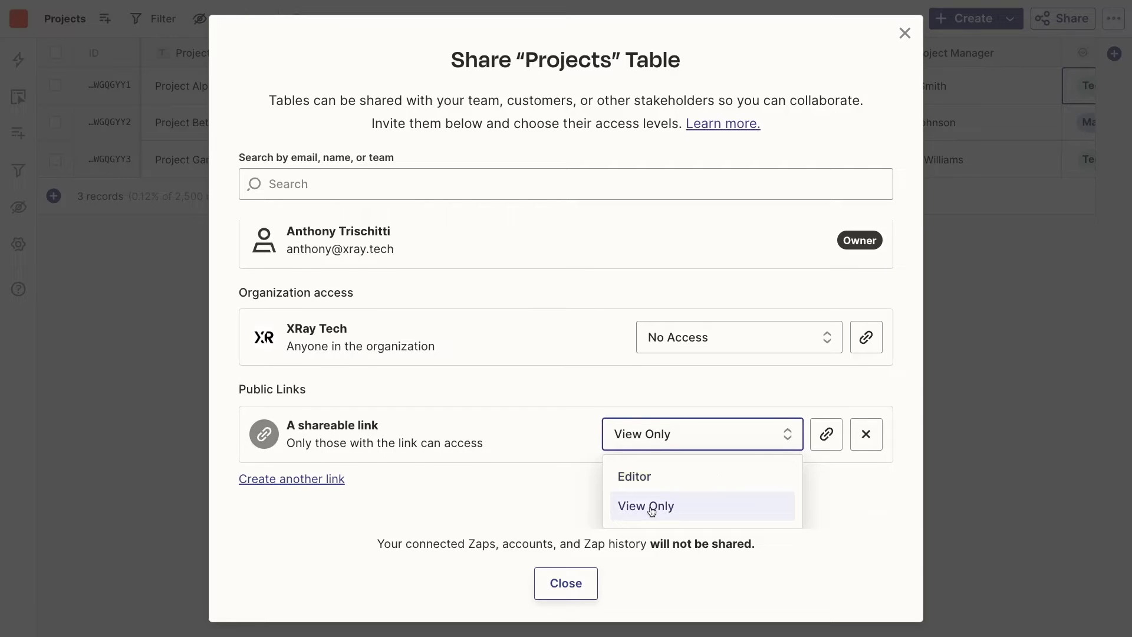
click(651, 510)
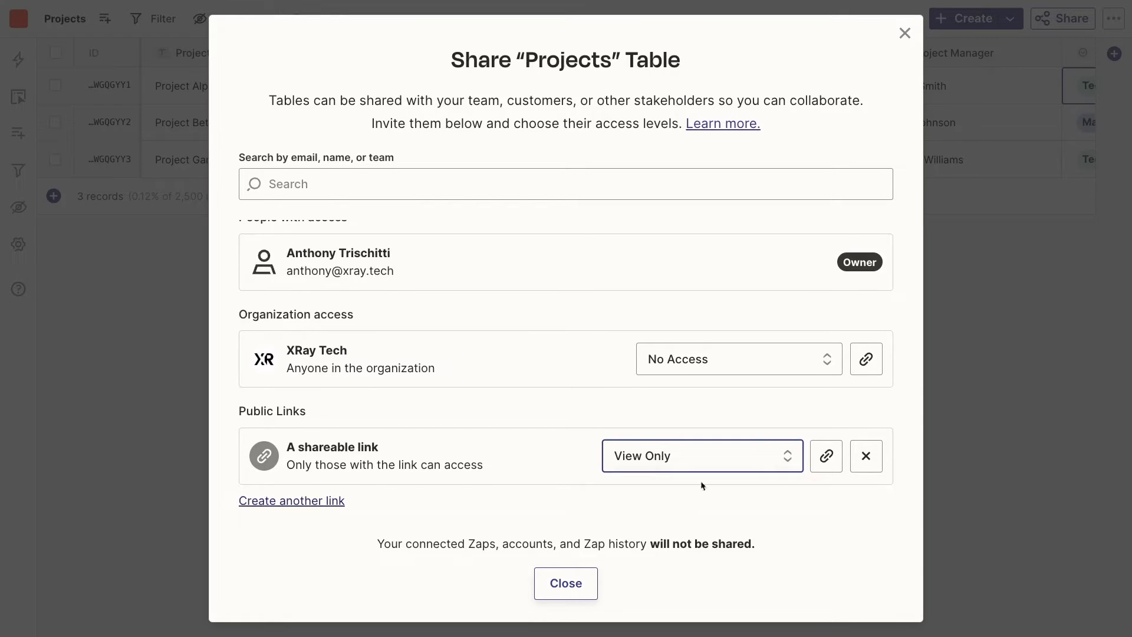
click(827, 454)
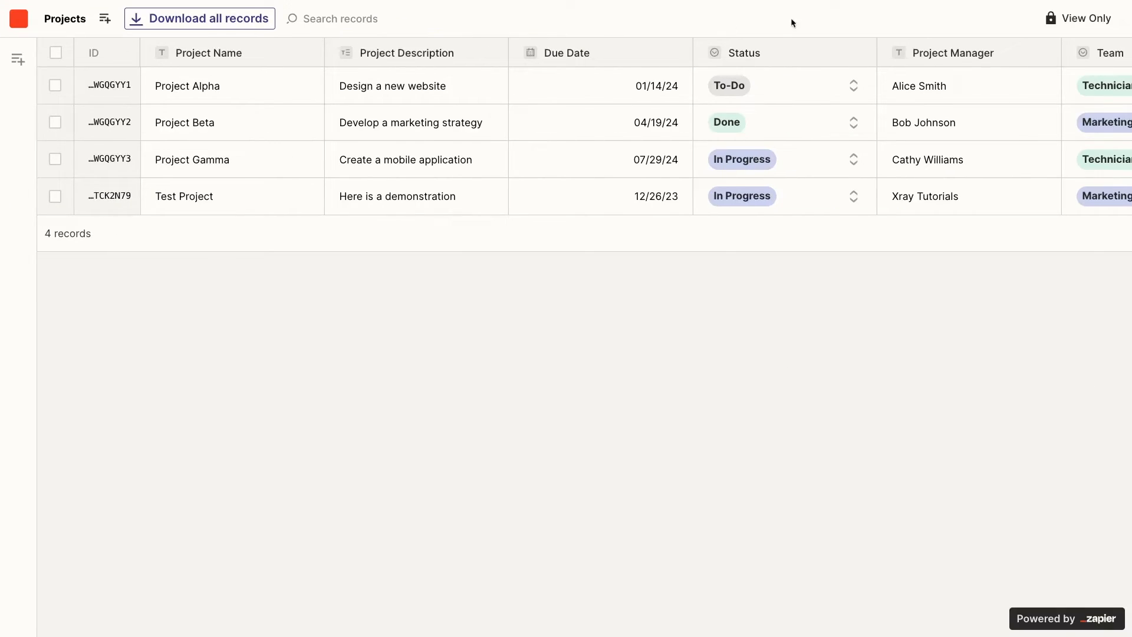
scroll(1091, 112, right, 6)
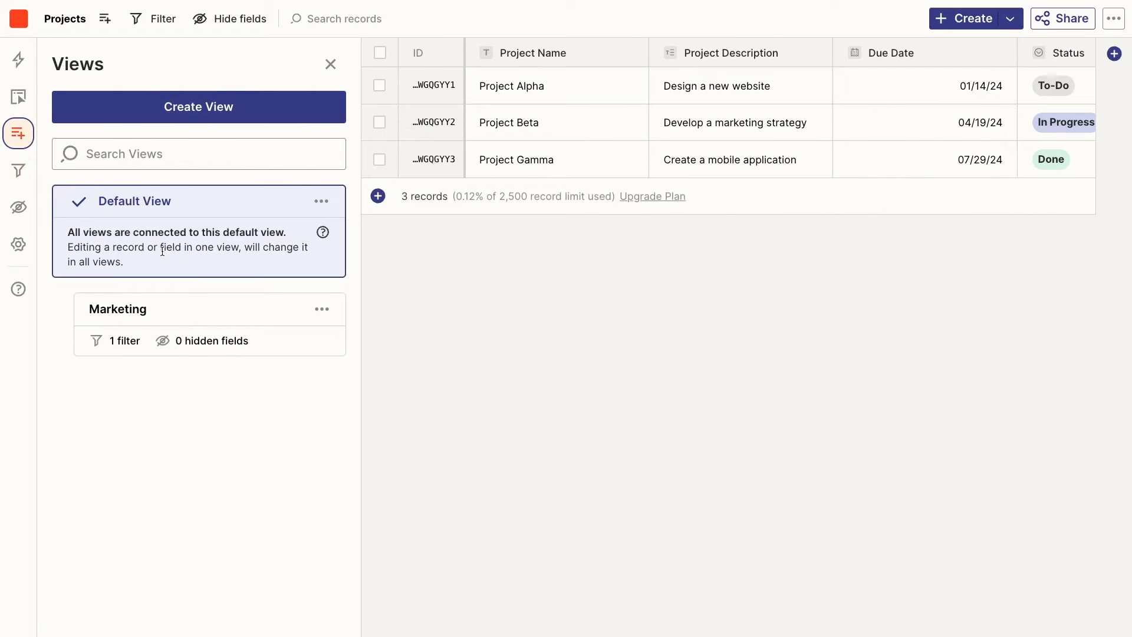
Share the Marketing view with everyone in the XRay Tech organization, giving them Editor access
click(322, 310)
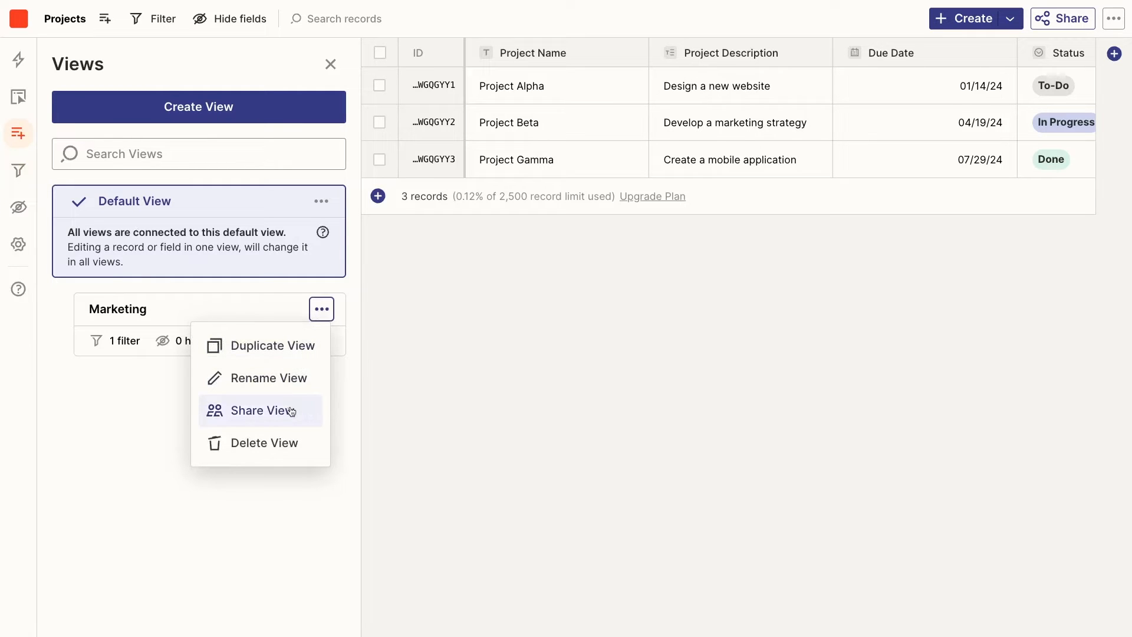
click(245, 409)
click(707, 397)
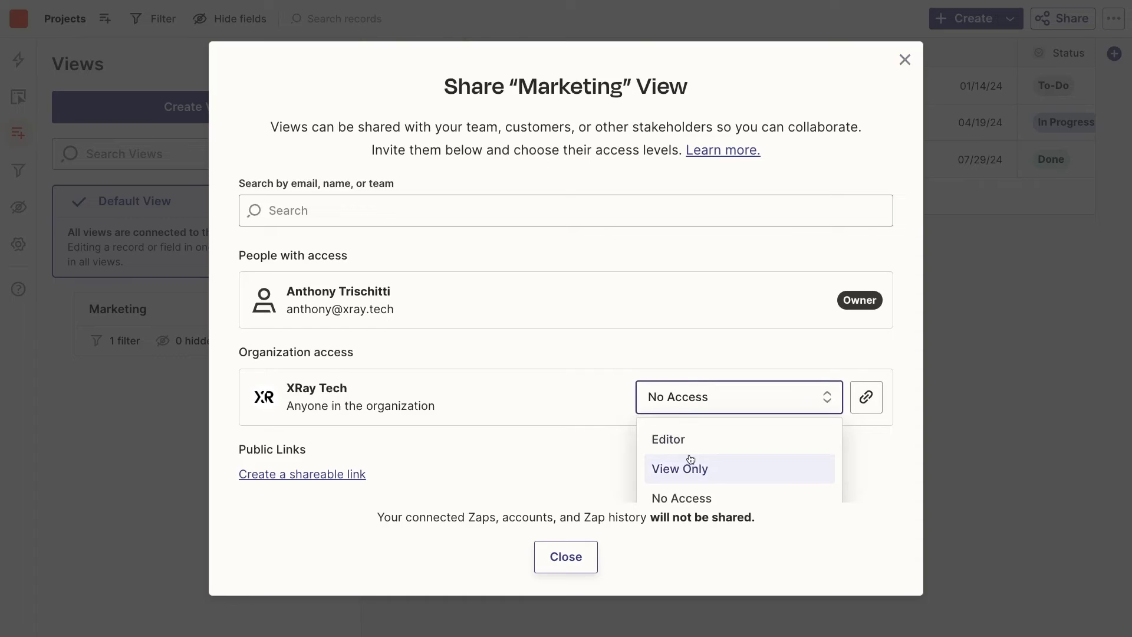
click(678, 433)
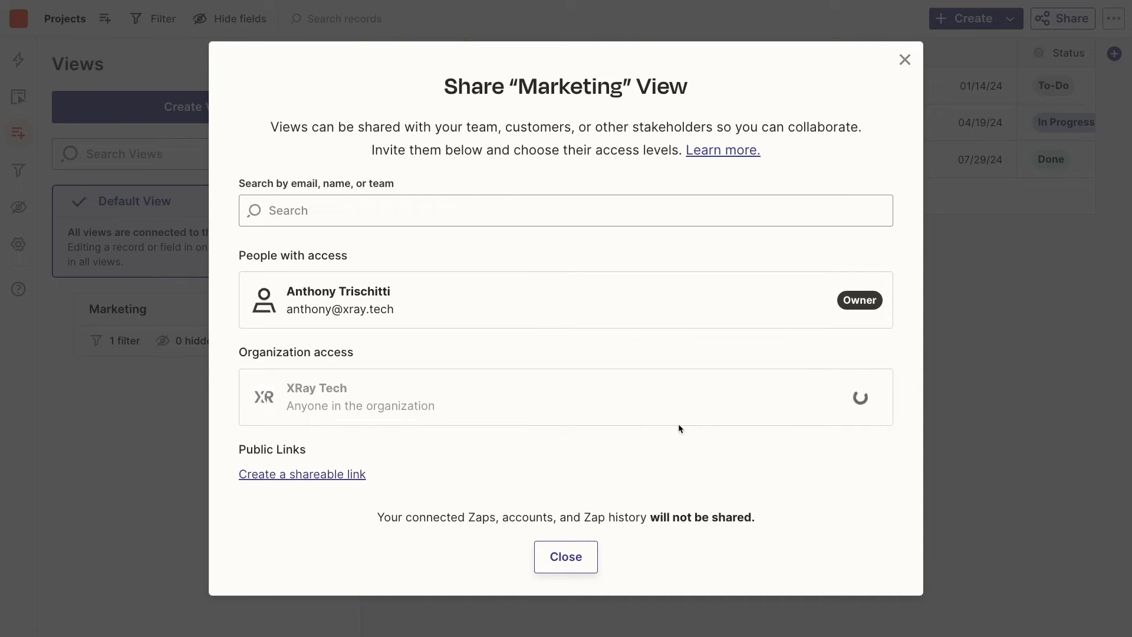
click(567, 564)
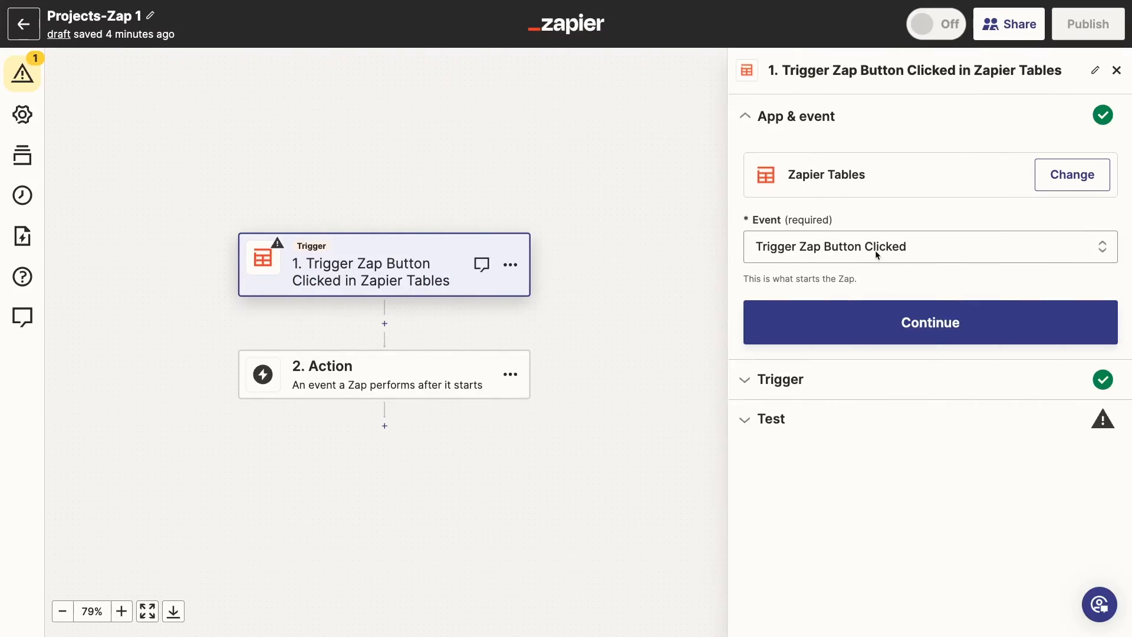
Review the Zapier Tables trigger events and action events available for the steps of Projects-Zap 1
click(861, 246)
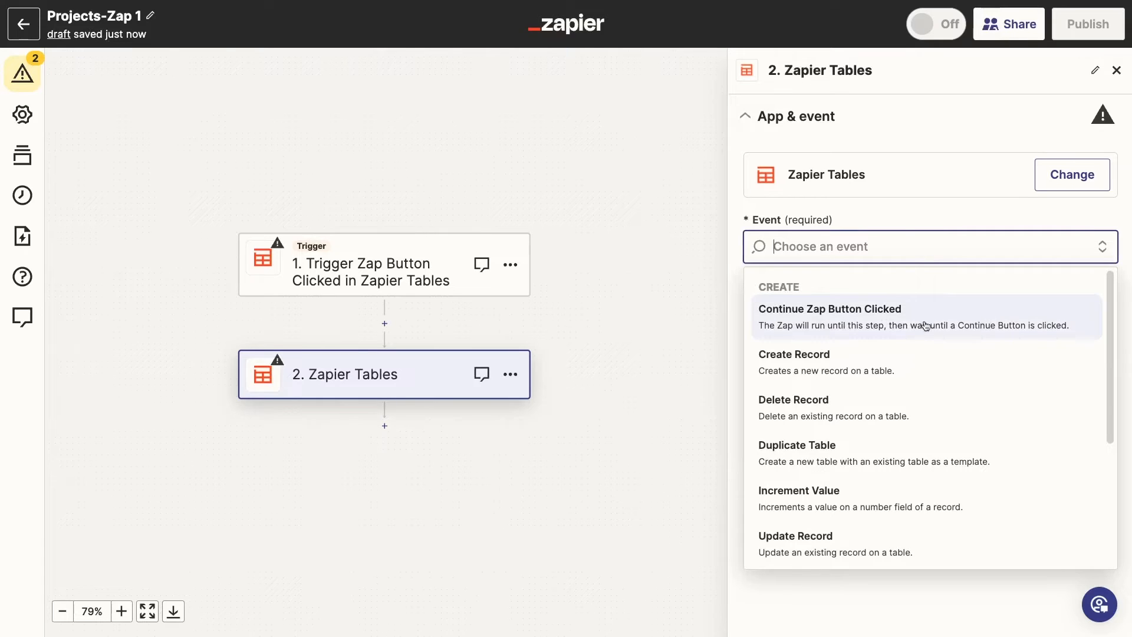
scroll(911, 524, down, 3)
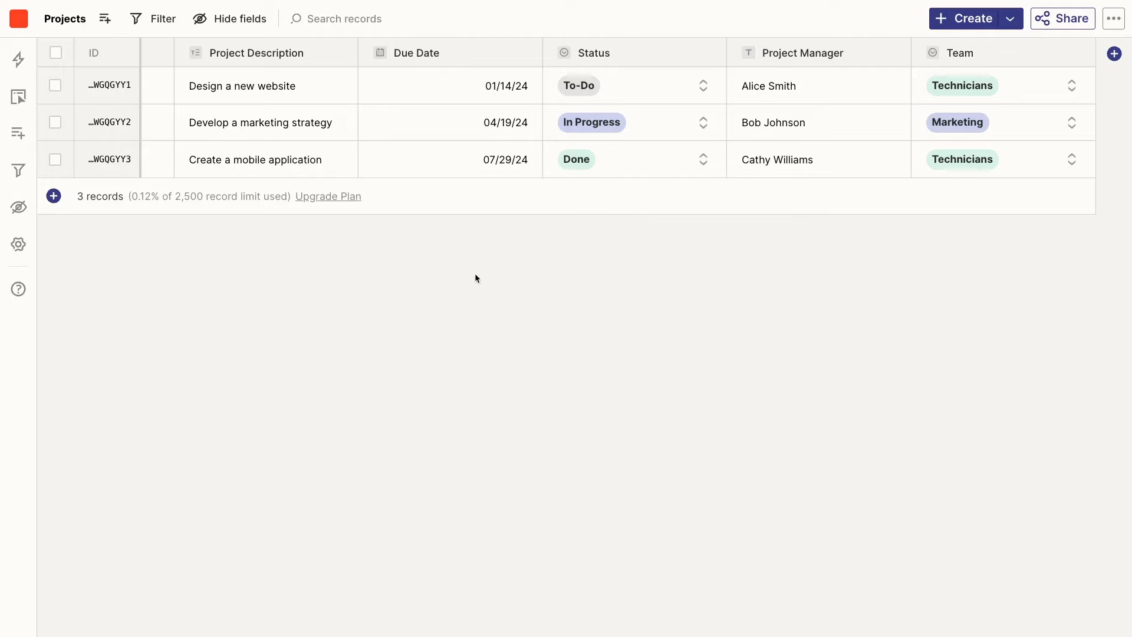
Start a new Button field in the Projects table's Default View and name it Send Project Summary
click(19, 133)
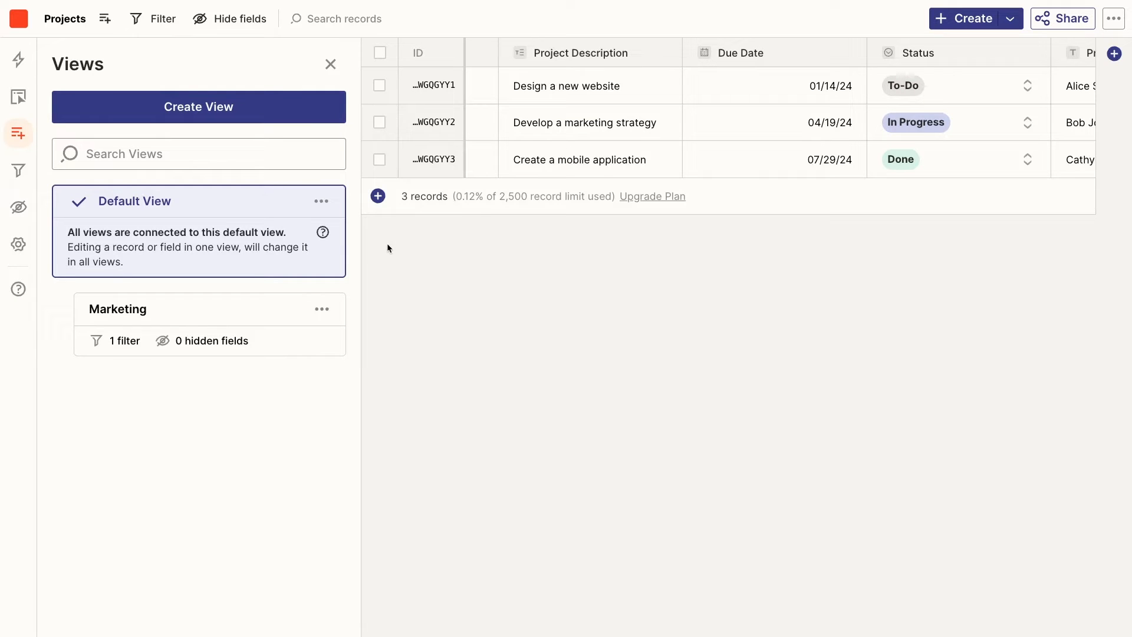
click(1113, 55)
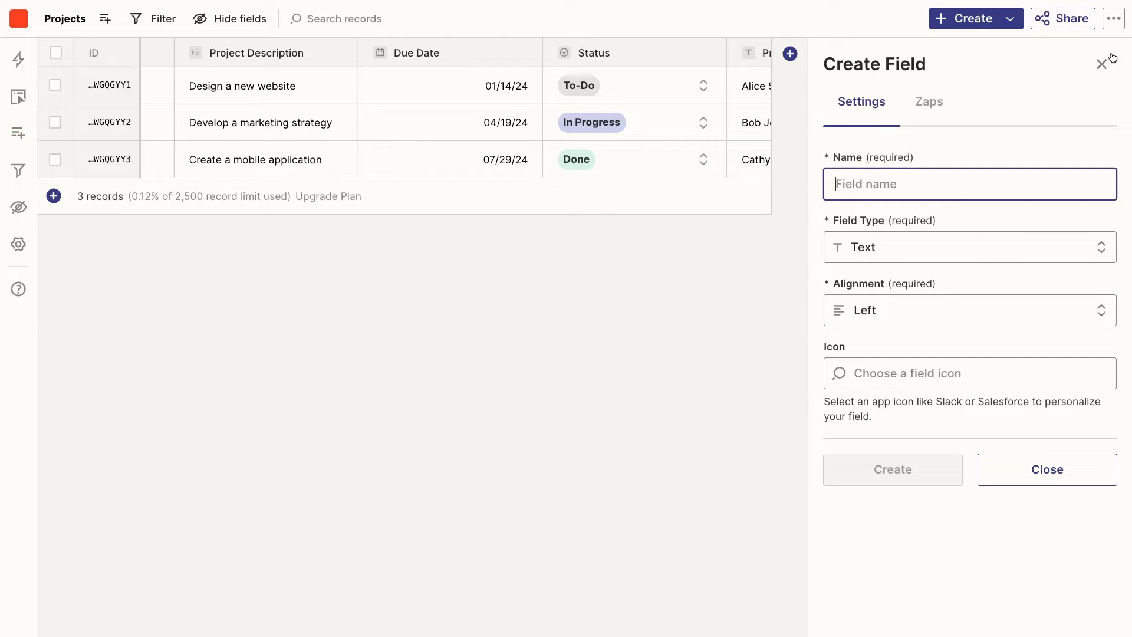
click(1028, 241)
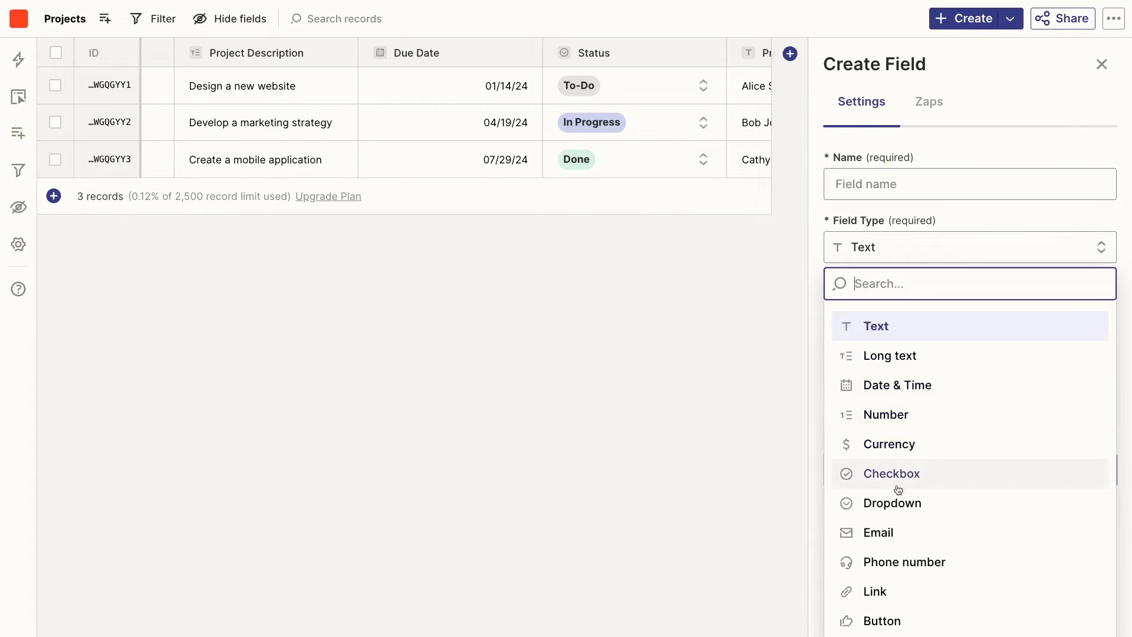
click(878, 620)
click(853, 195)
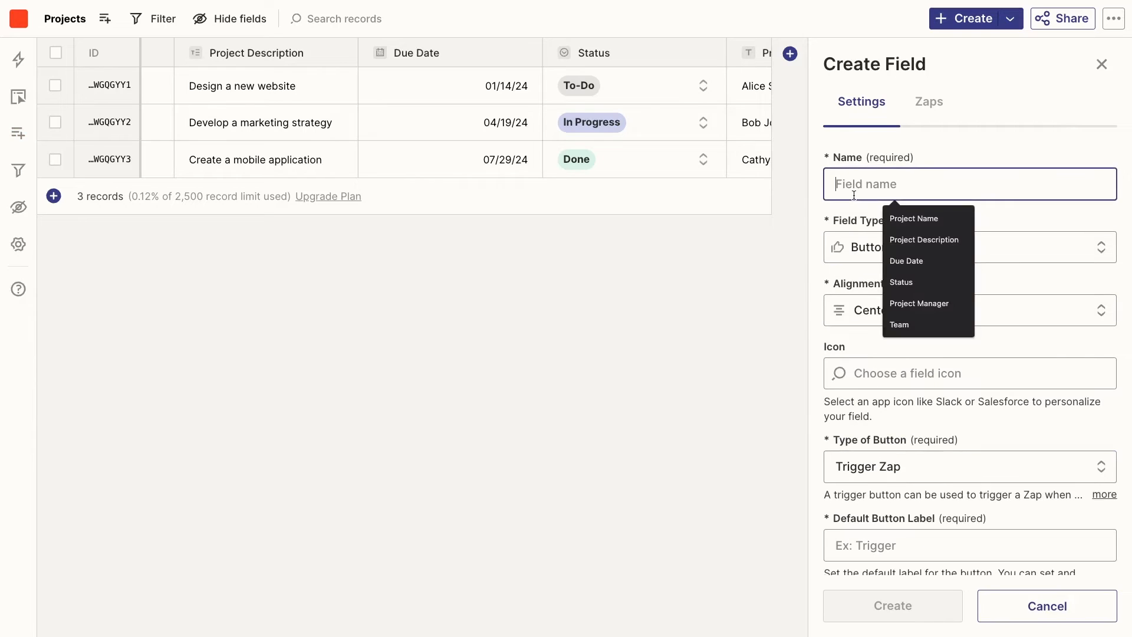
text(Send Project Summary)
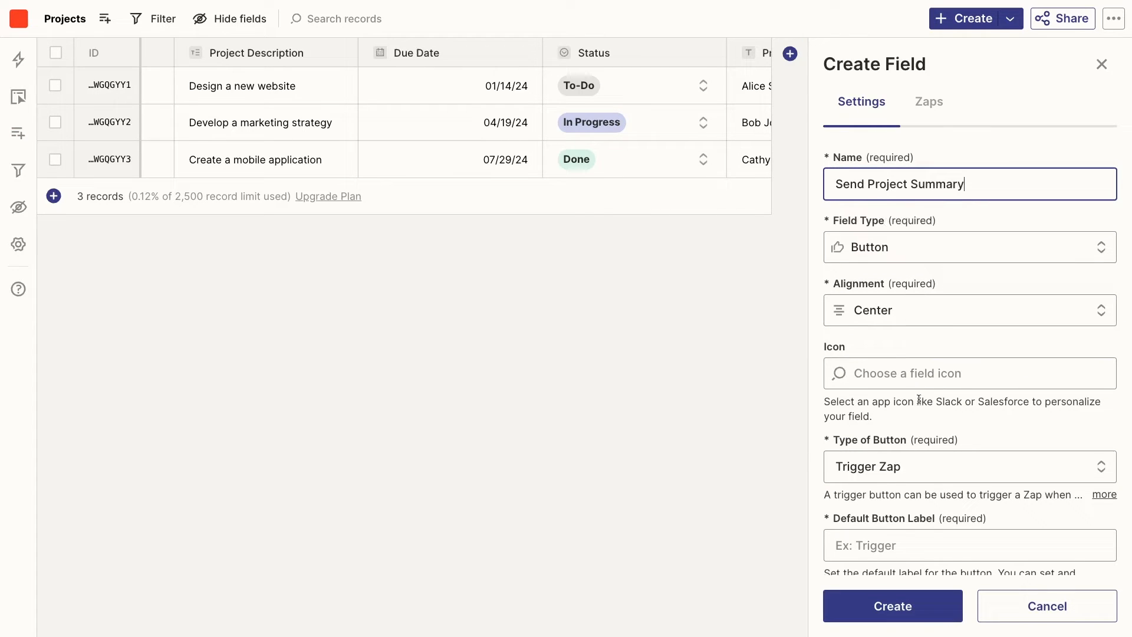
Set the button type to Trigger Zap with the default label Send, and create the field
click(920, 466)
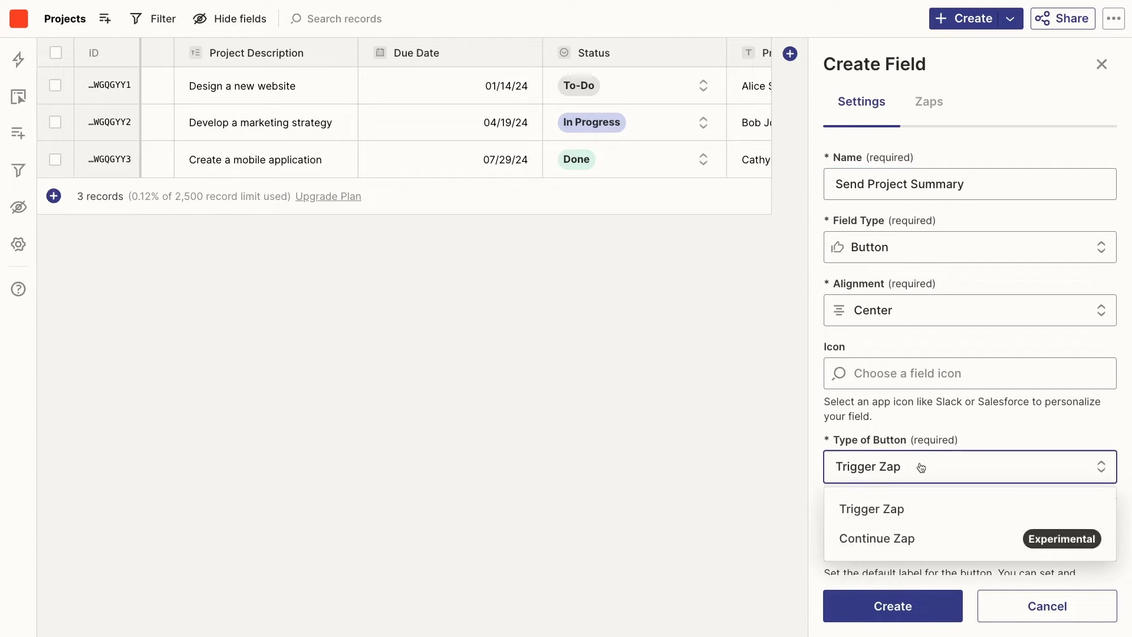
click(894, 508)
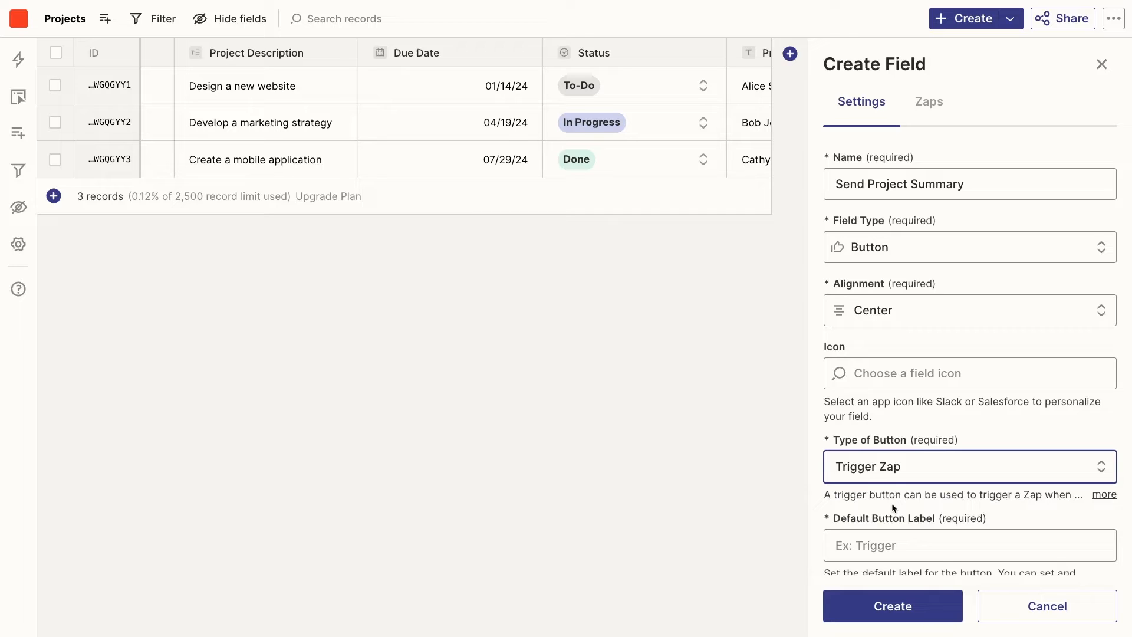
scroll(978, 512, down, 3)
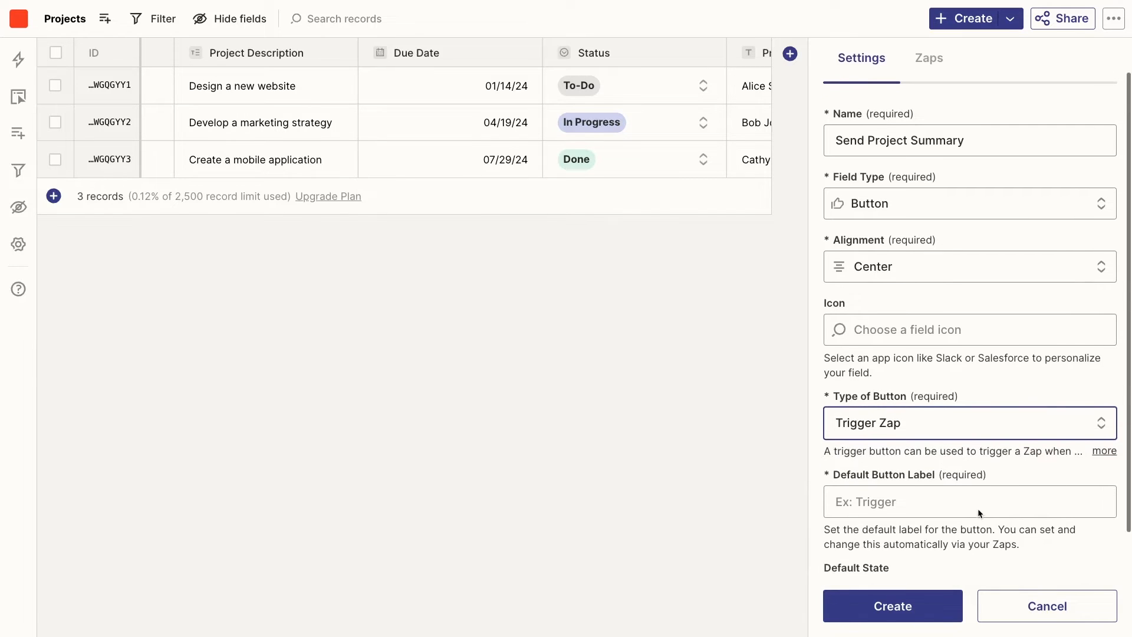
scroll(977, 512, down, 1)
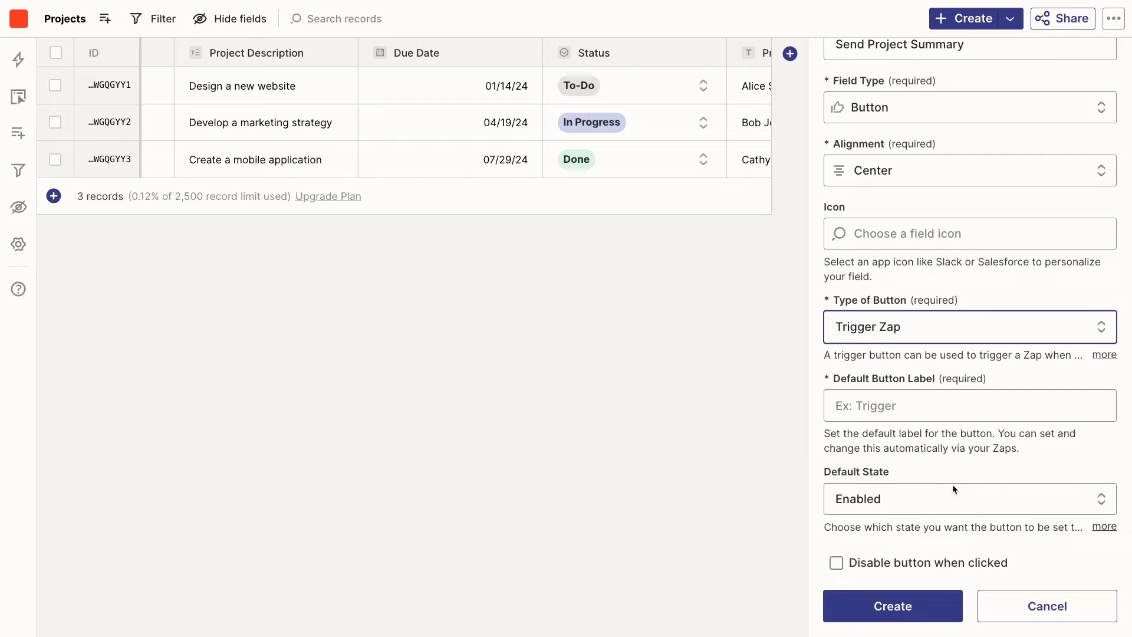
click(1013, 416)
text(Send)
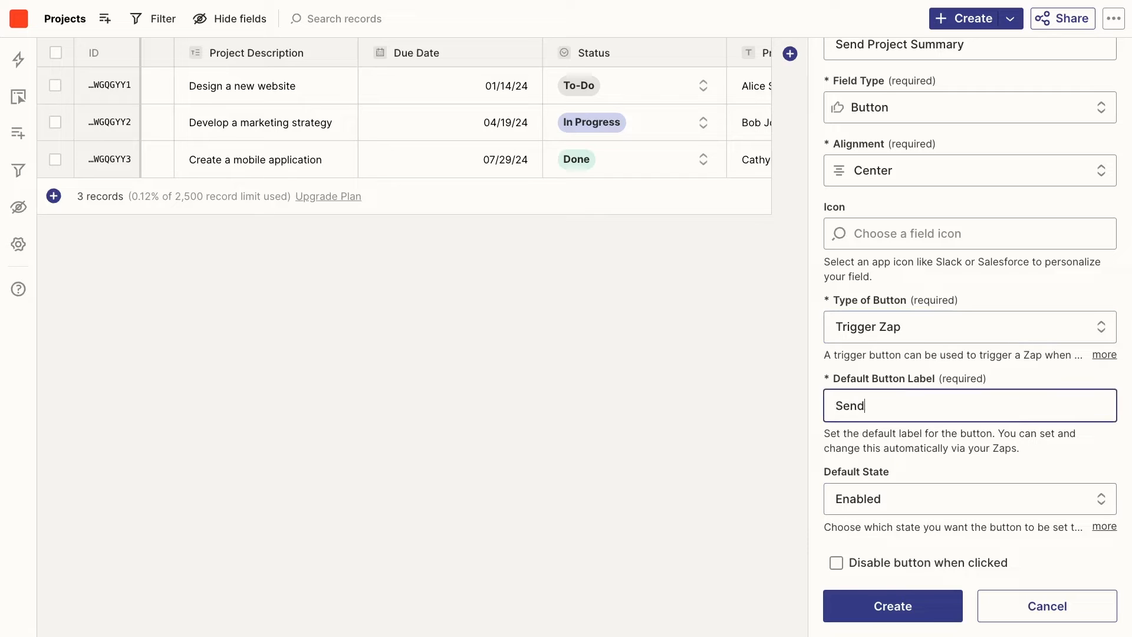
click(903, 600)
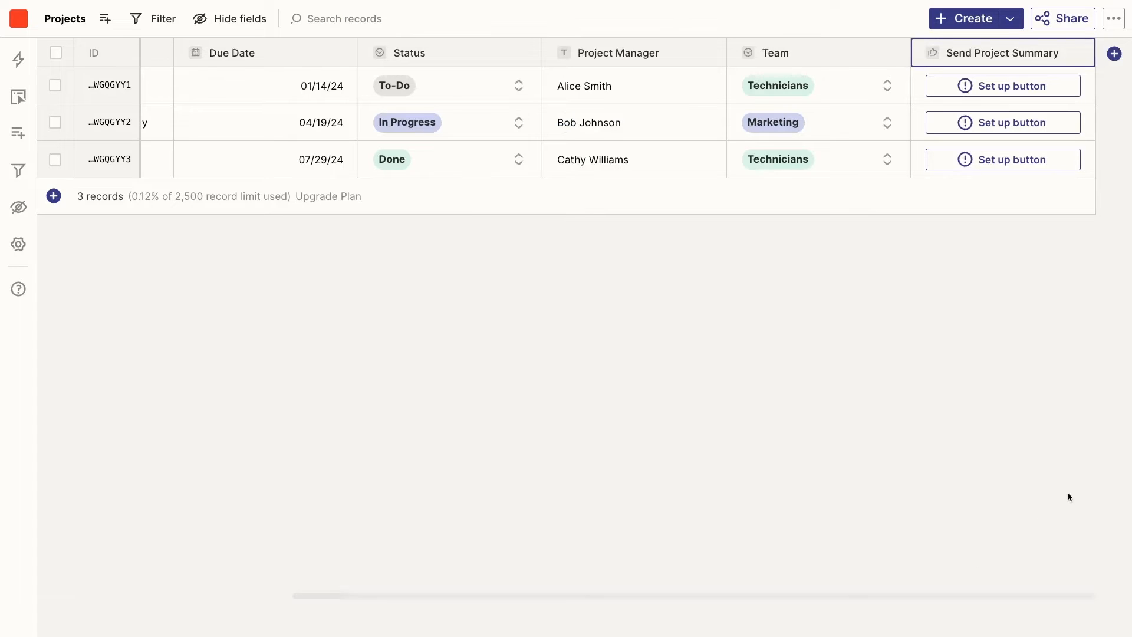
Publish the Send Project Summary Zap, which posts a Slack channel message, and trigger it for the first project record
click(1060, 83)
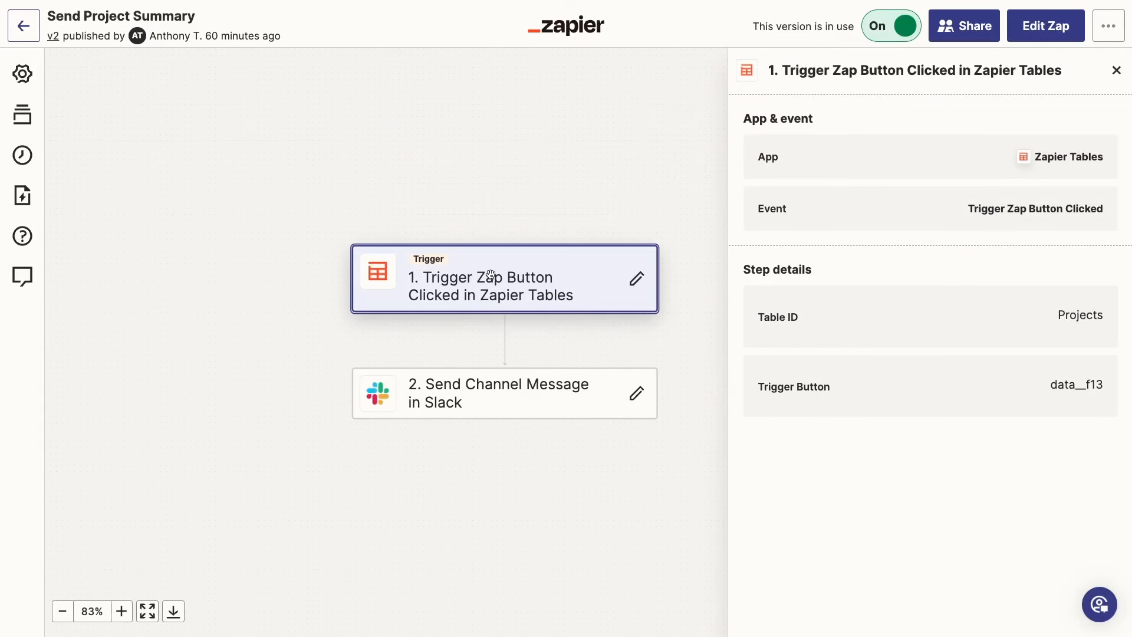
click(485, 389)
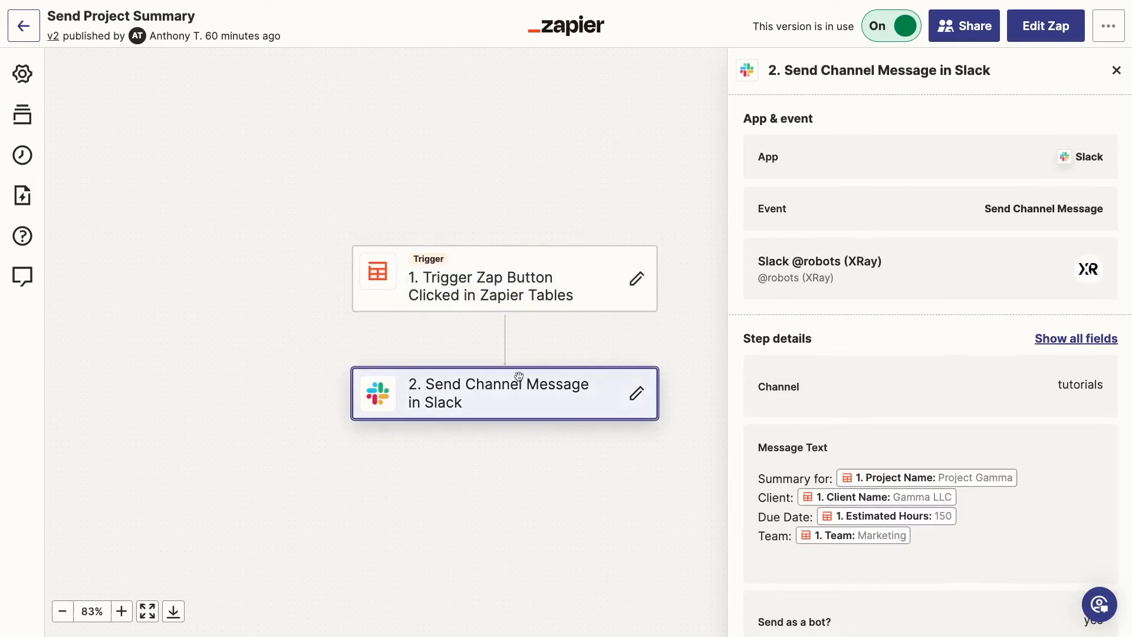
scroll(800, 377, down, 3)
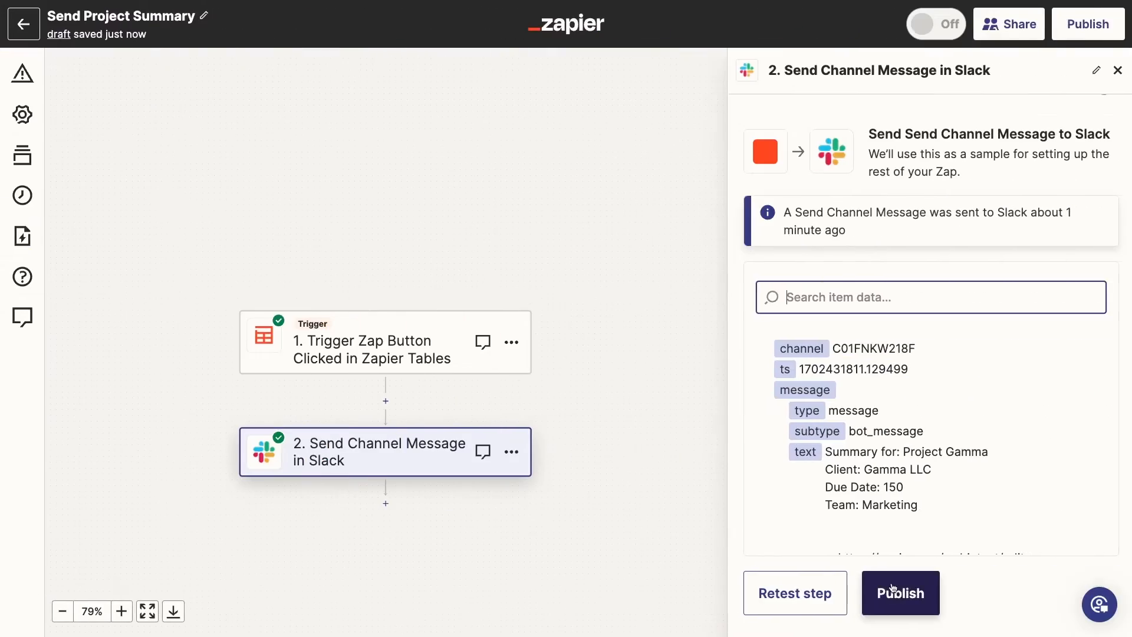
click(893, 587)
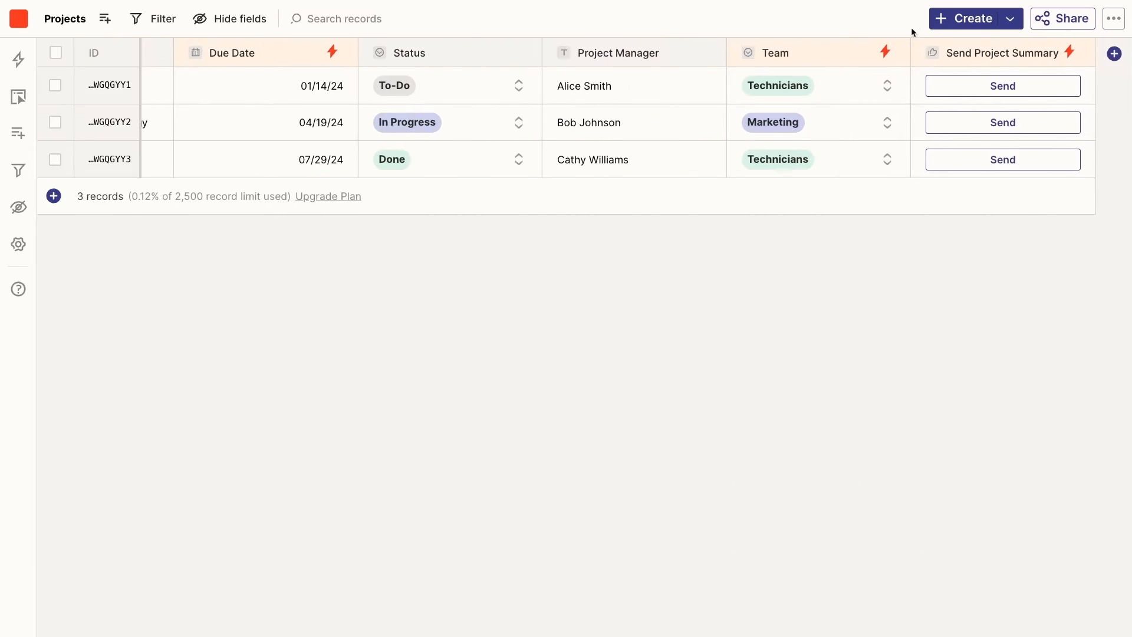
click(955, 87)
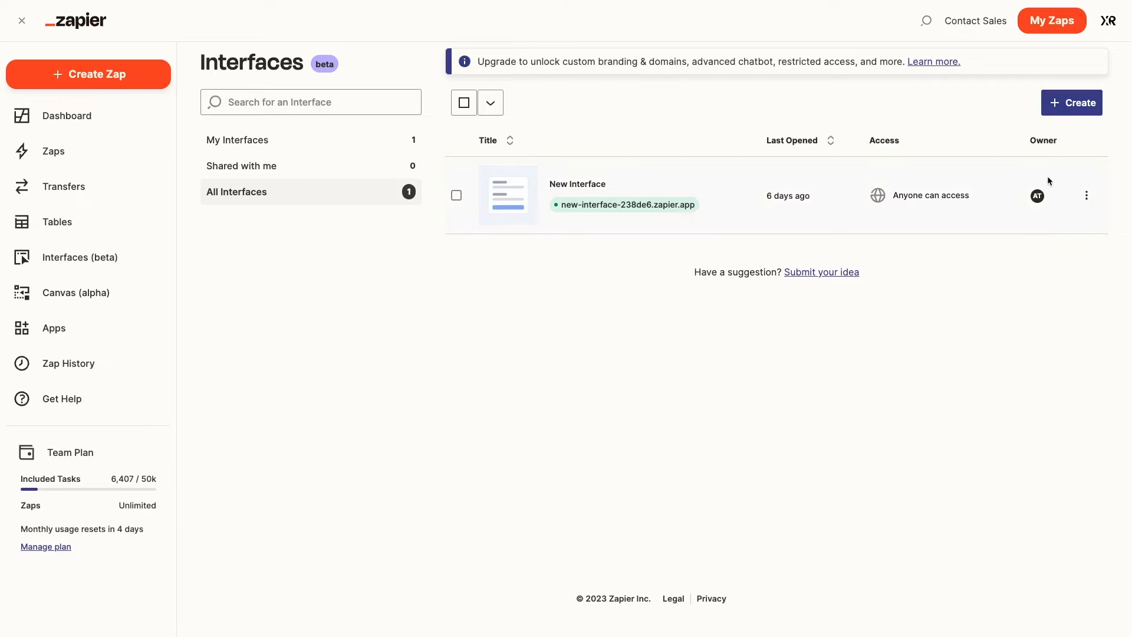
Create a new interface from scratch and add a Form that uses the Projects table listed last as its data source
click(1070, 104)
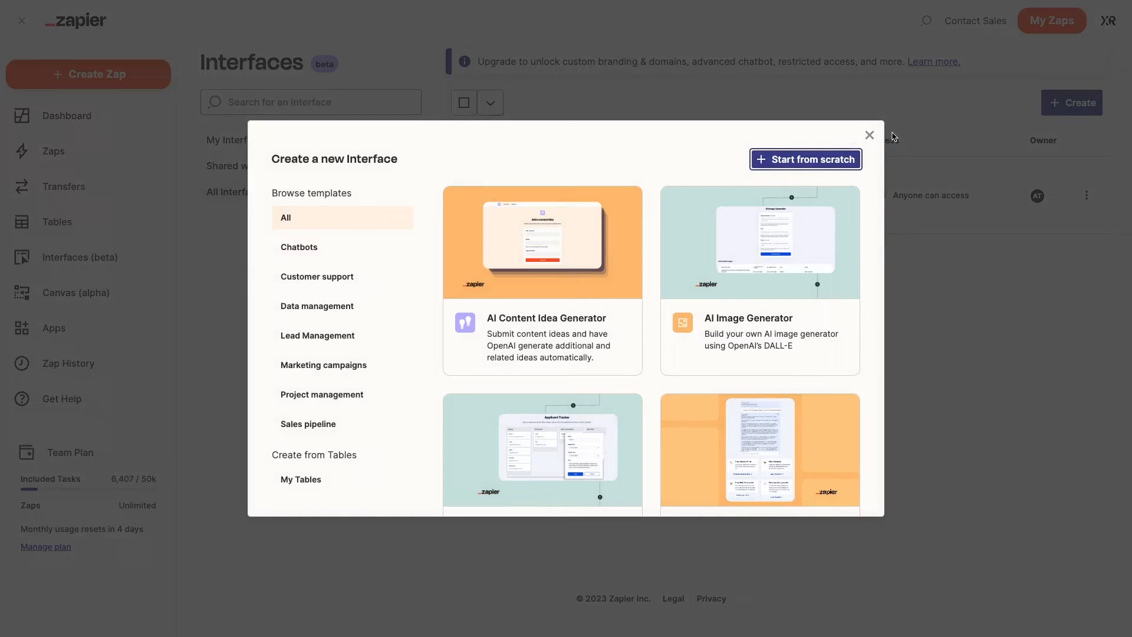
click(834, 158)
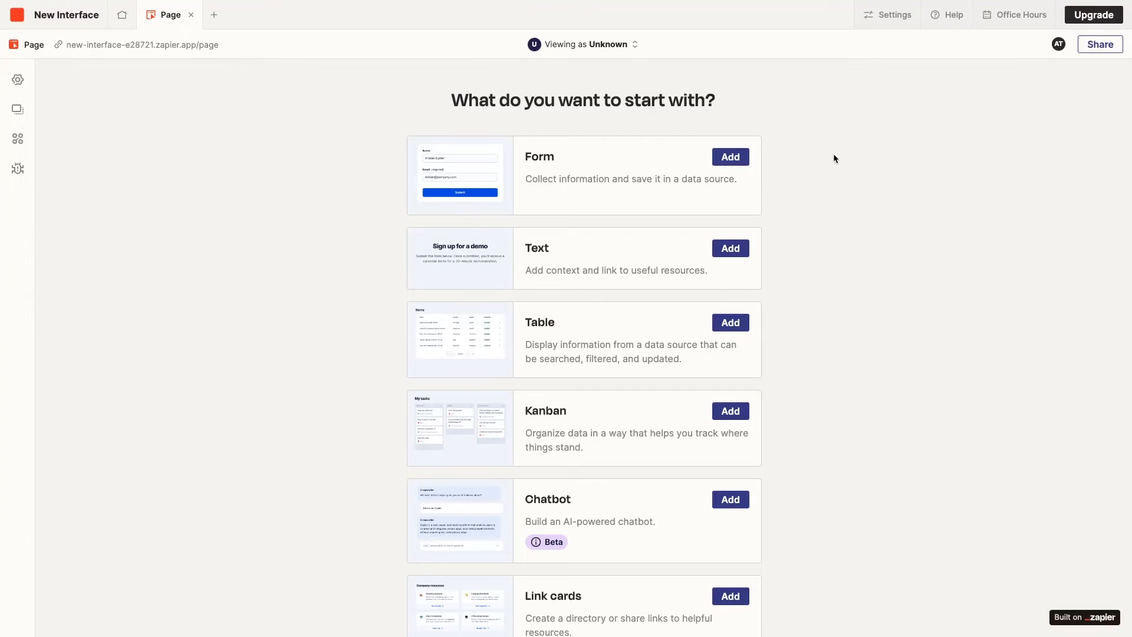
click(737, 158)
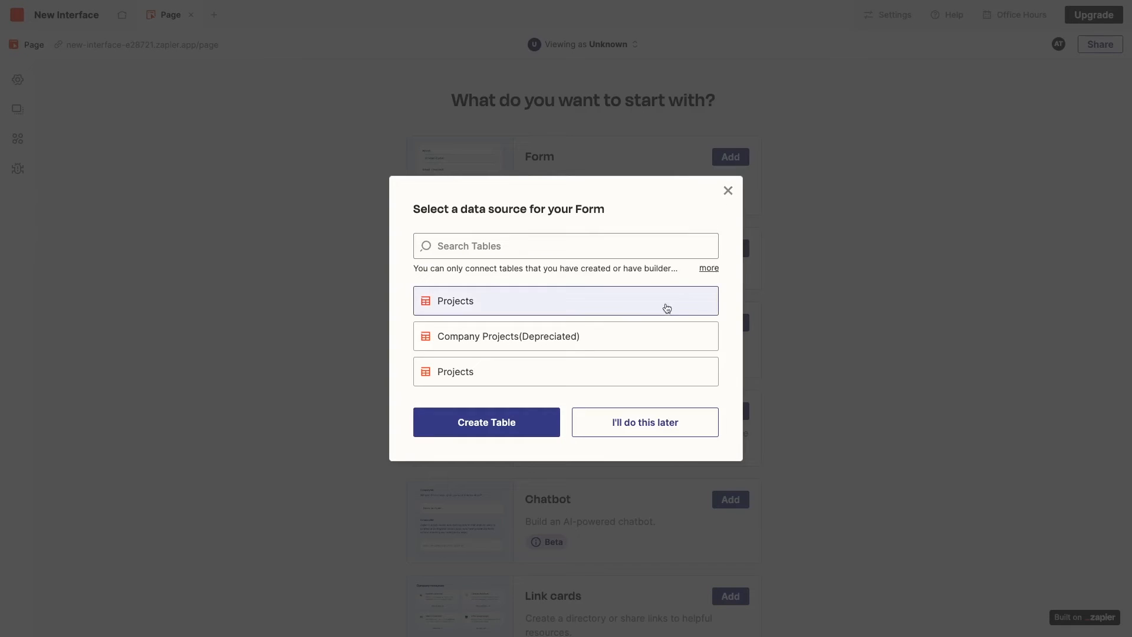
click(666, 367)
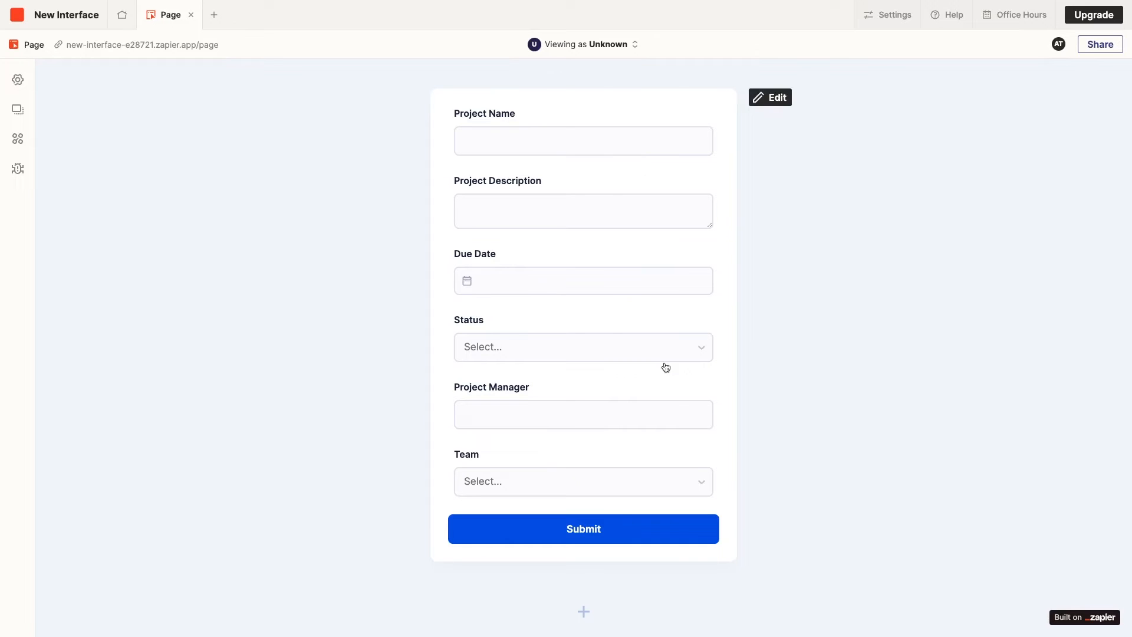
Give the form's Project Name field the placeholder "Project Name" and make it required
click(768, 98)
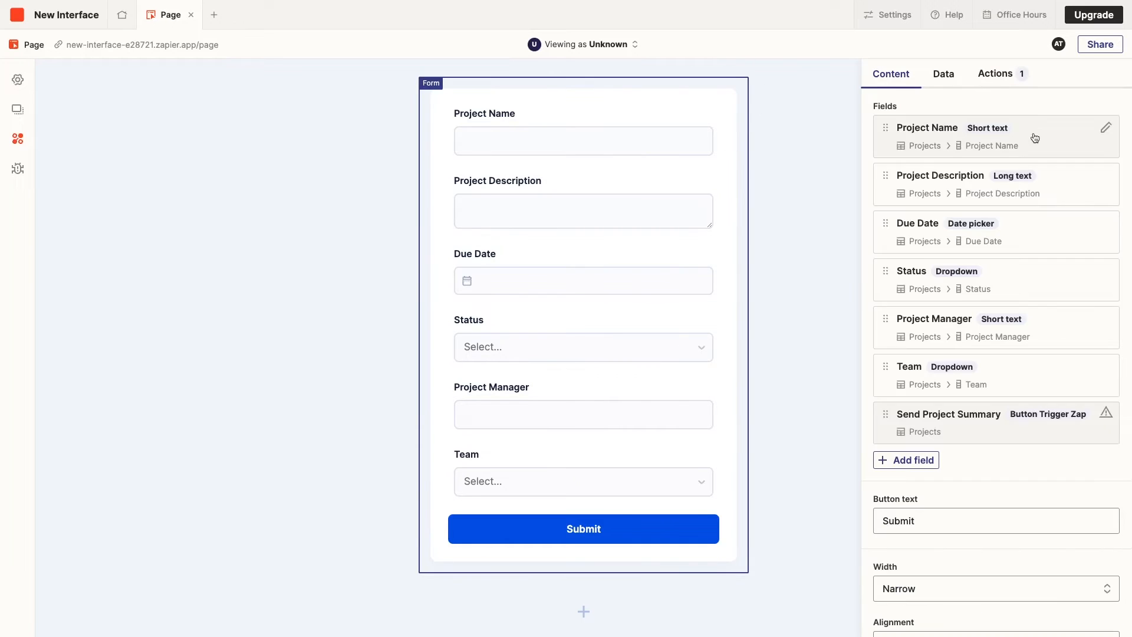
click(1105, 128)
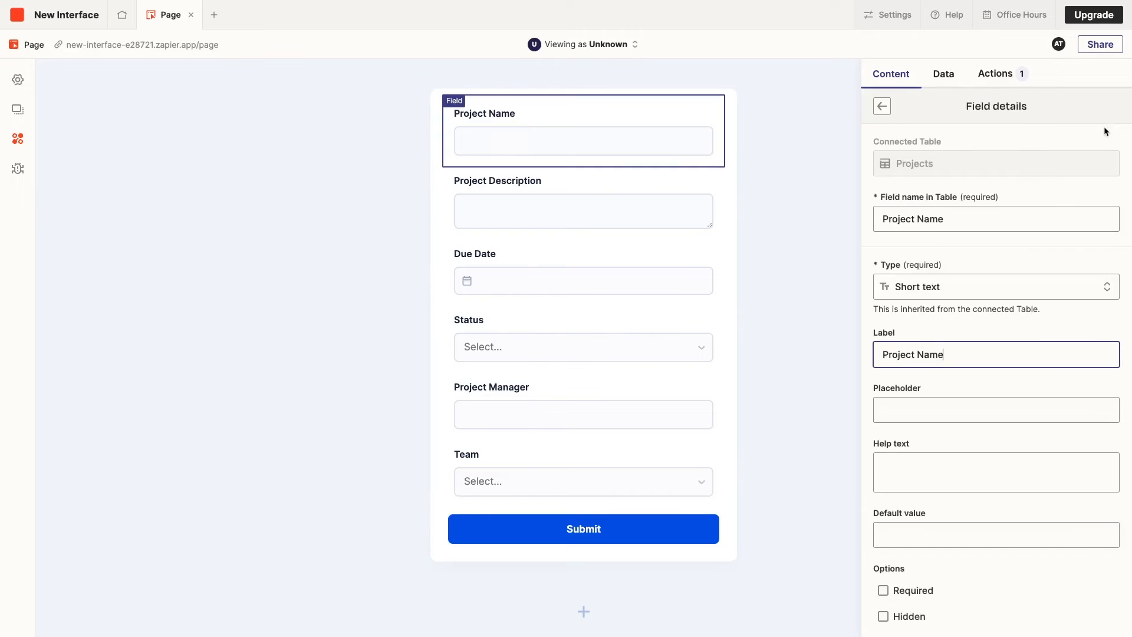
scroll(1094, 278, down, 2)
scroll(1093, 279, down, 2)
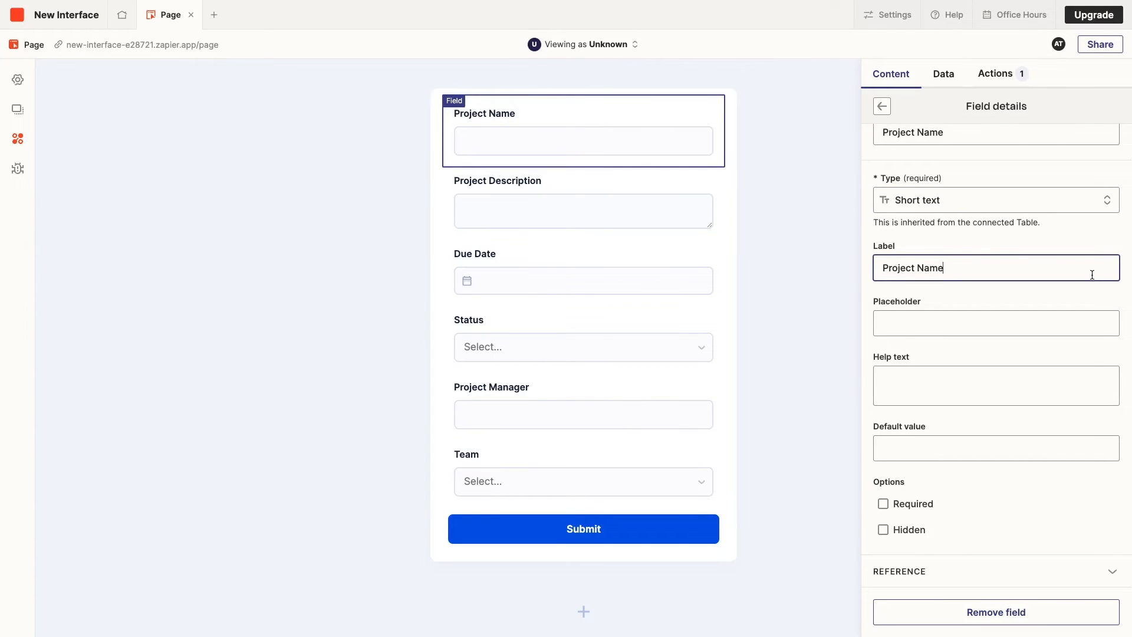
click(1049, 317)
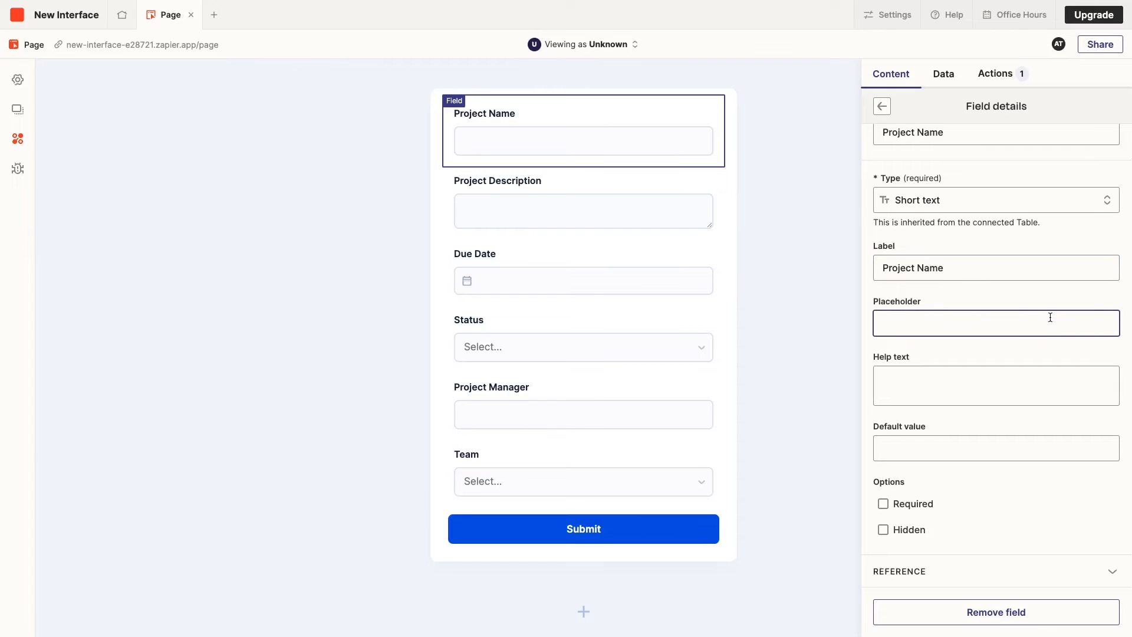
text(Project Name)
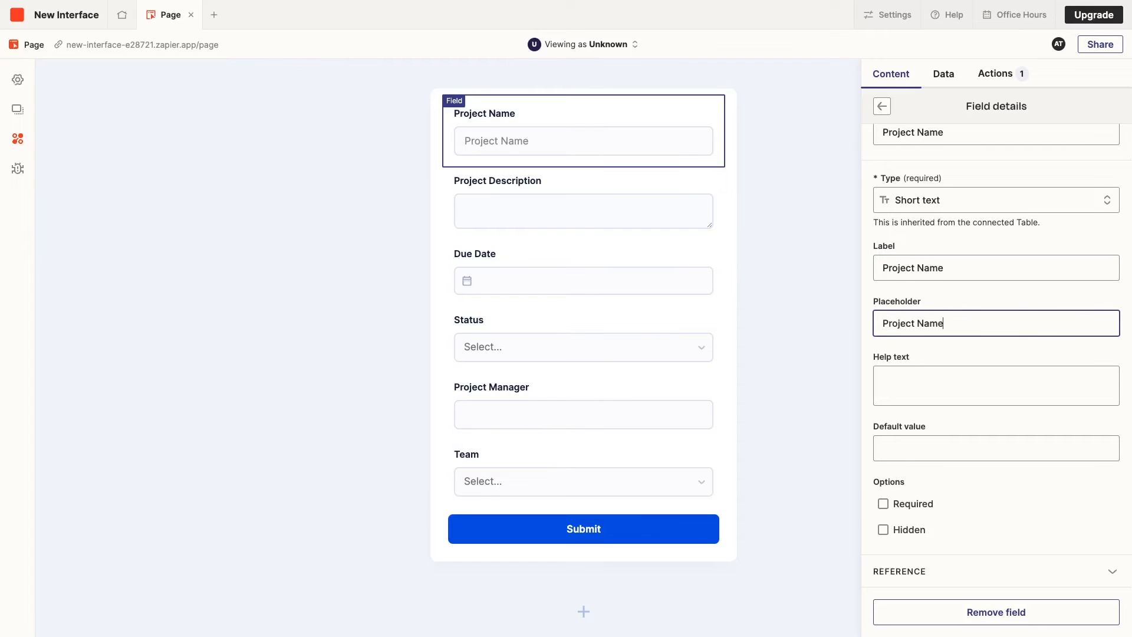
click(929, 499)
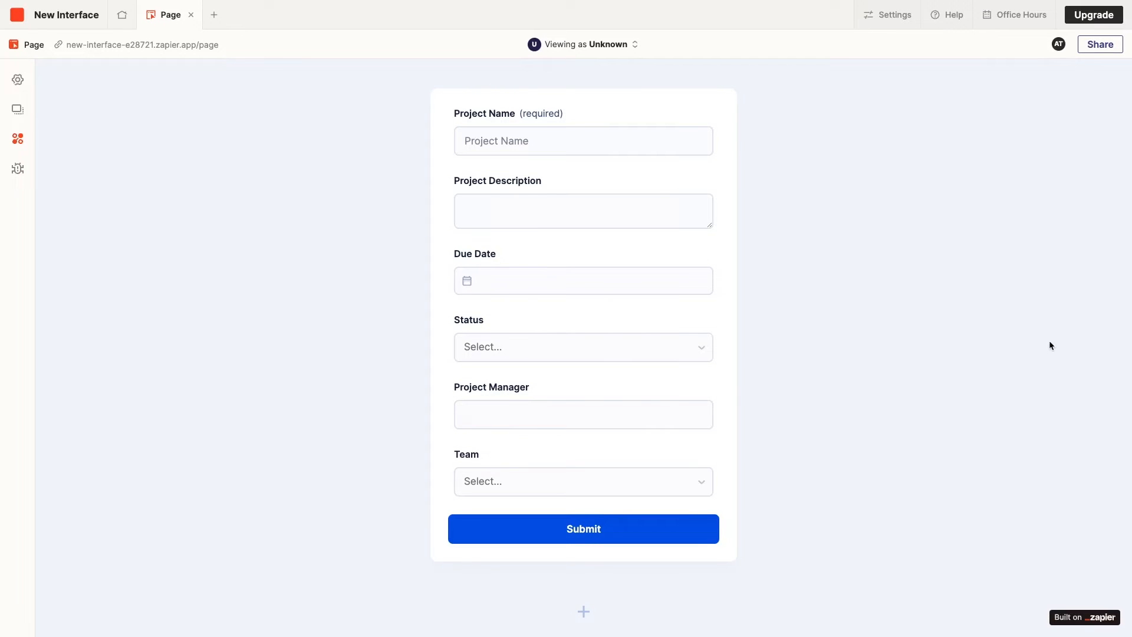
Open the form's live page and enter the project name "Test Project" and the description "Here is a demonstration"
click(143, 46)
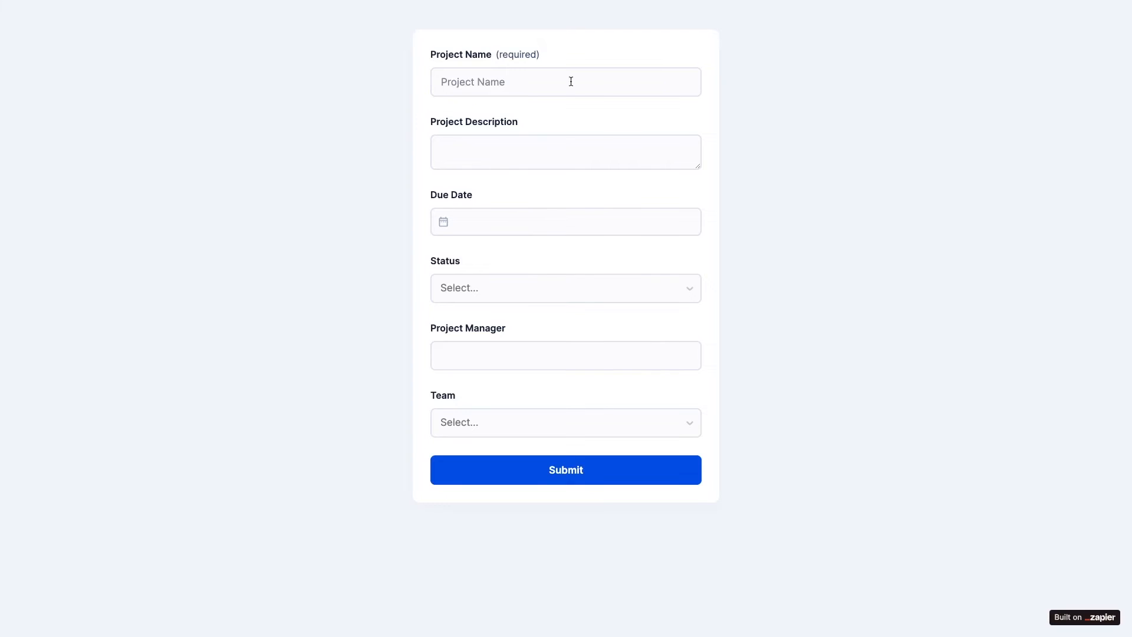
click(570, 82)
text(Test Project)
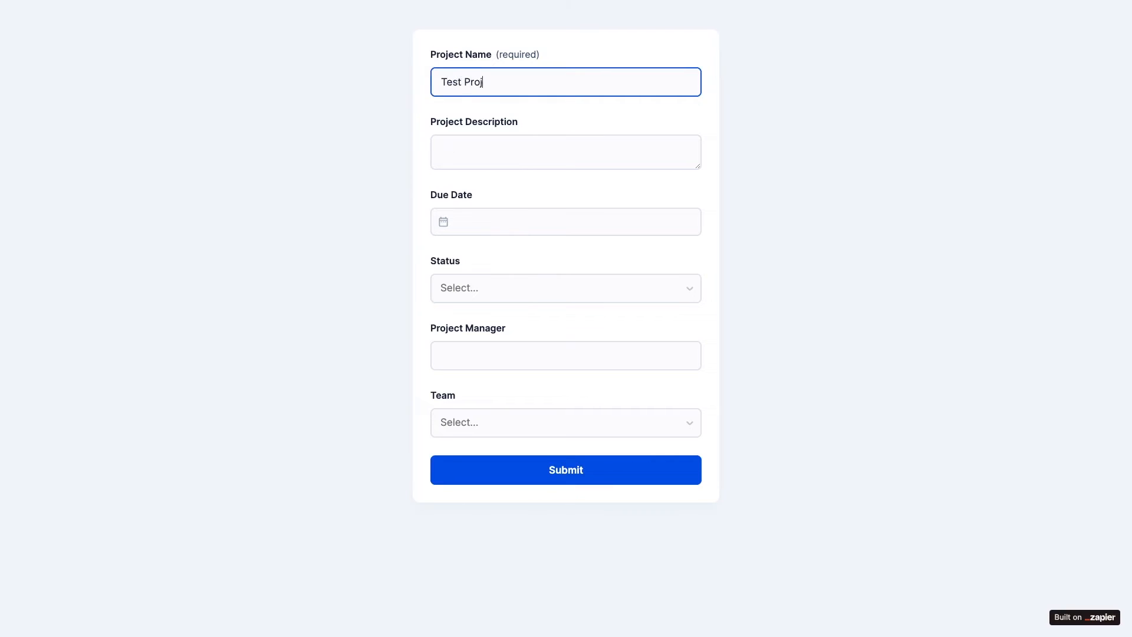
click(476, 148)
text(Here is a demonstration)
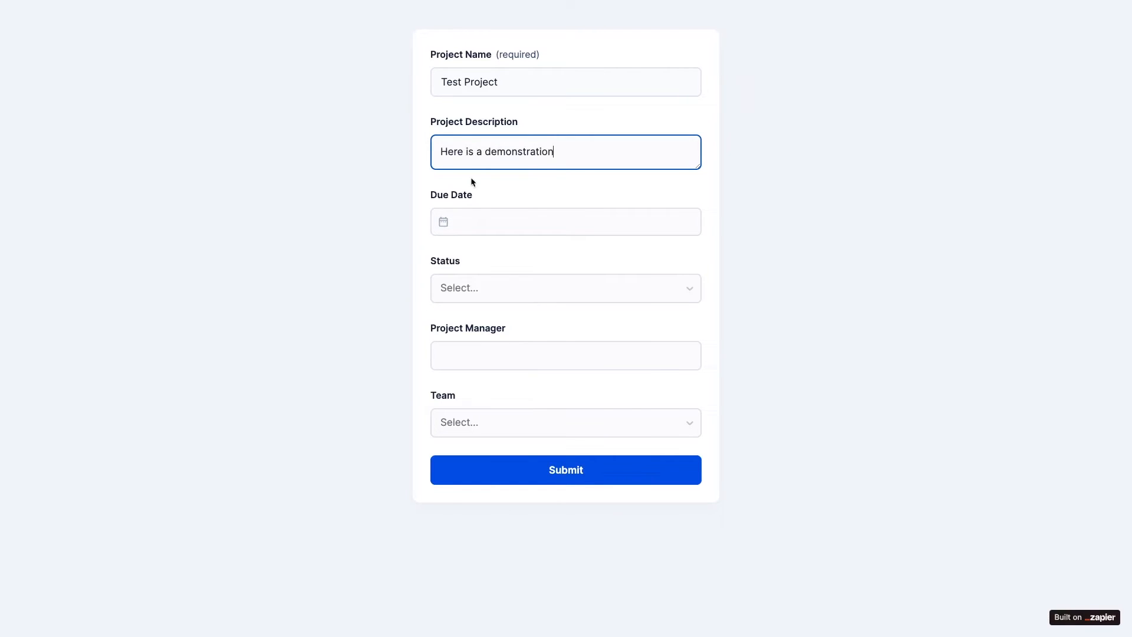
Set the due date to Dec 27, 2023, status To-Do and project manager XRay Tutorials, choose a team, and submit the form
click(475, 222)
click(540, 434)
click(675, 294)
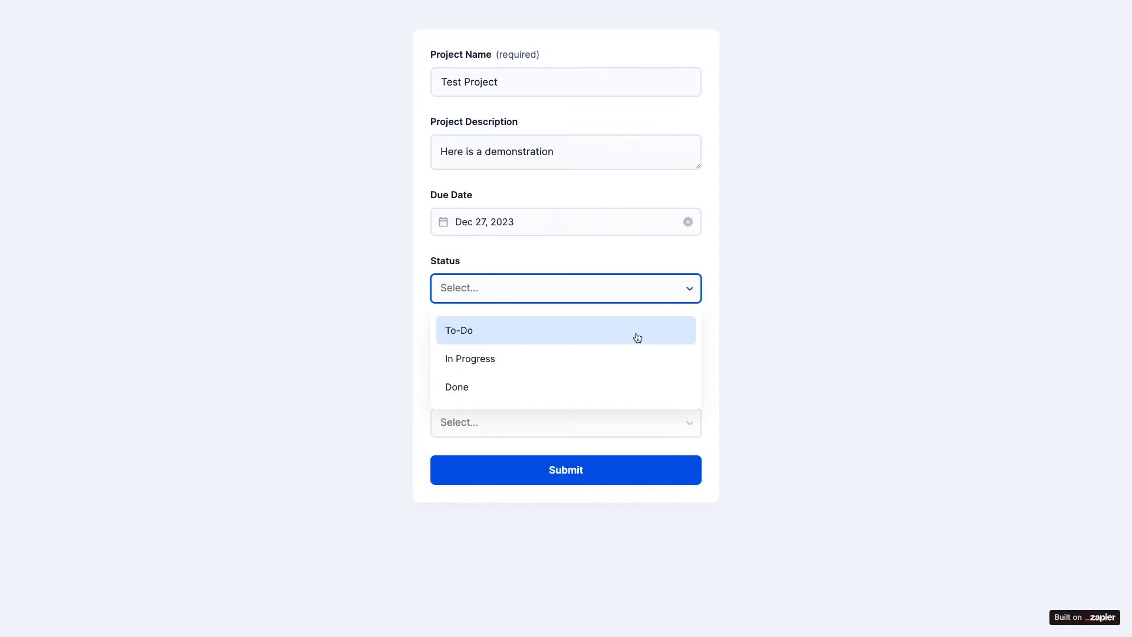
click(633, 333)
click(633, 355)
text(XRay Tutorials)
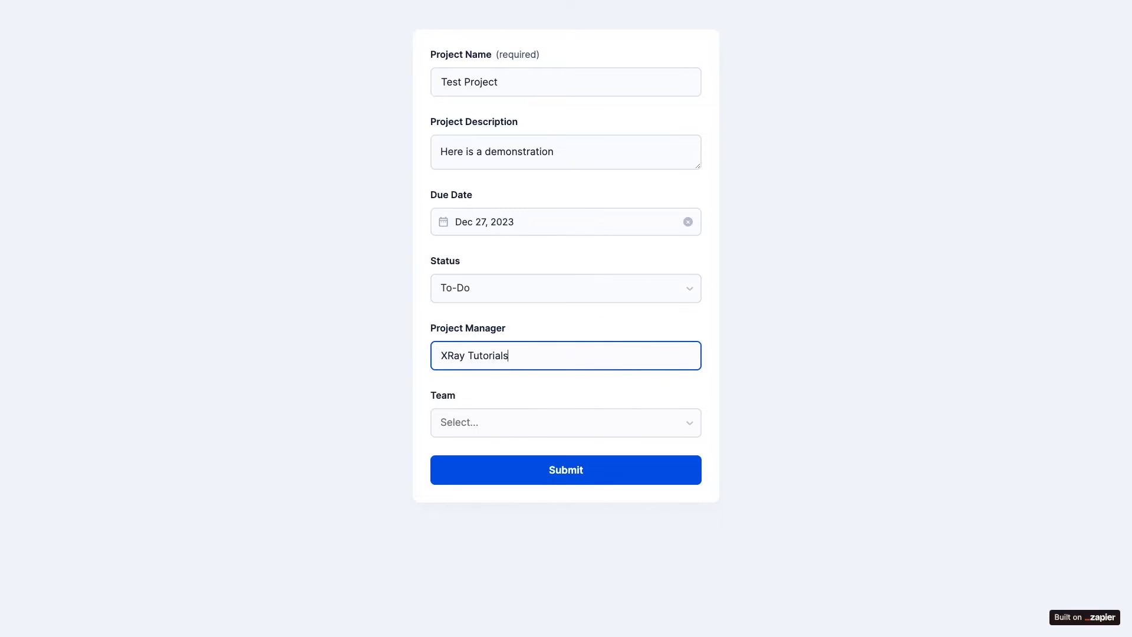
click(571, 433)
click(560, 492)
click(563, 471)
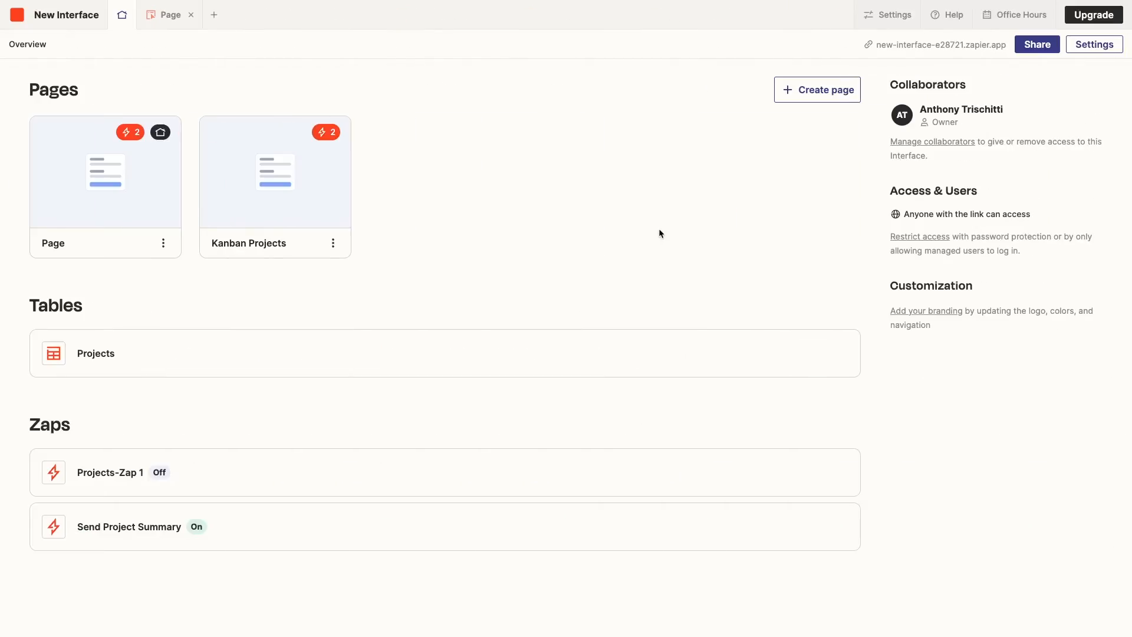
Create a new page named "Kanban Projects" in the interface
click(215, 17)
text(Kanb)
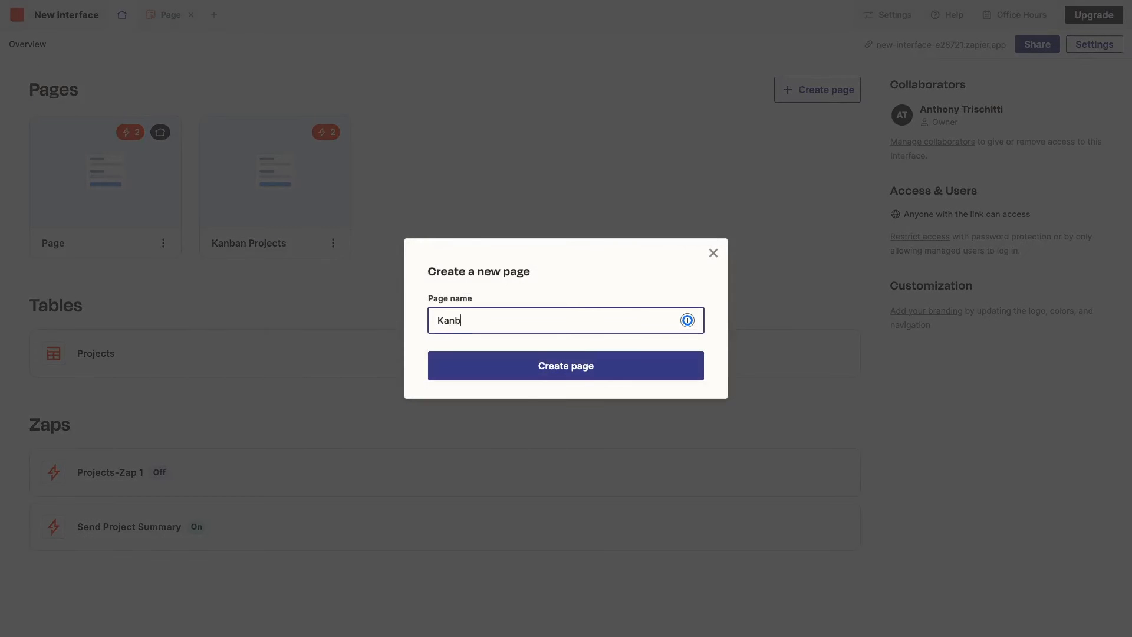
text(an Projects)
click(531, 370)
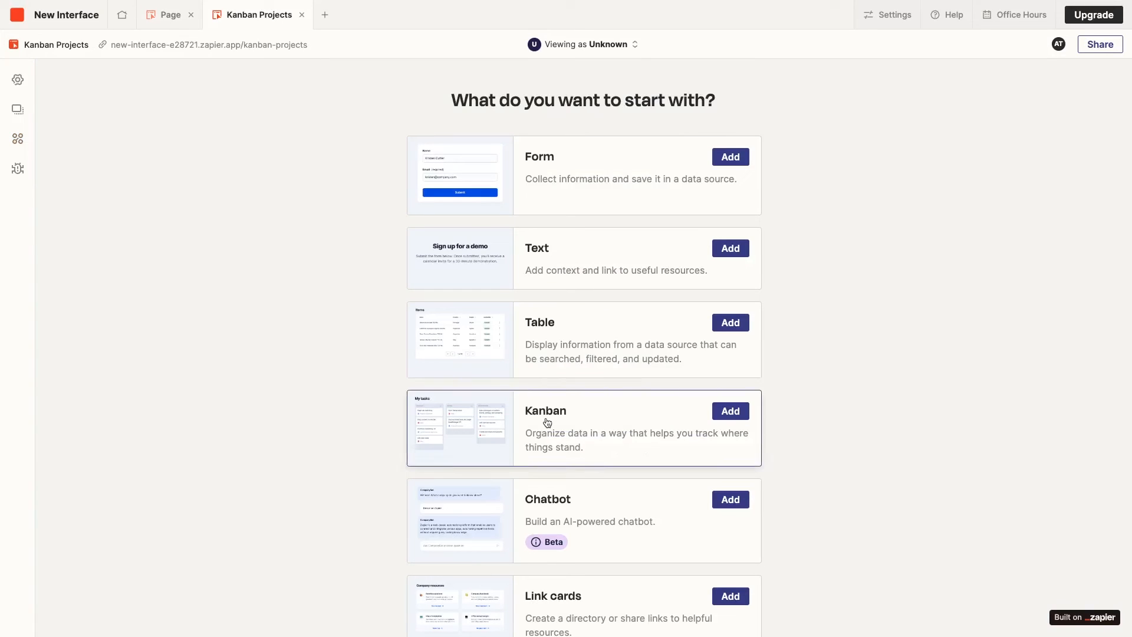
Add a Kanban that uses the Projects table listed last as its data source, grouped by Status
click(547, 422)
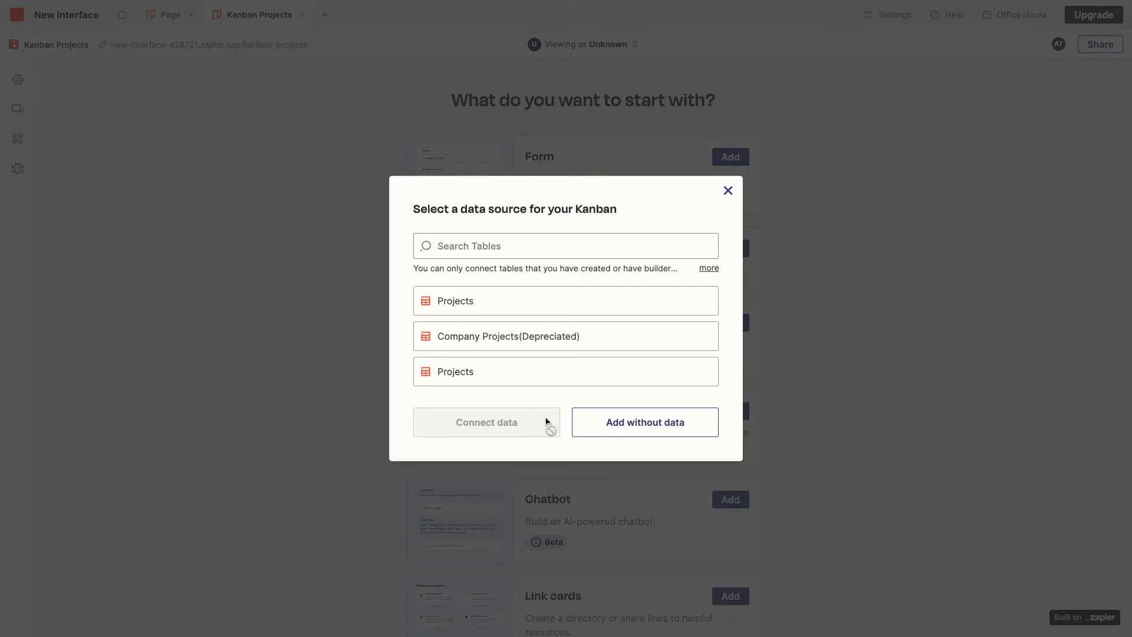
click(554, 372)
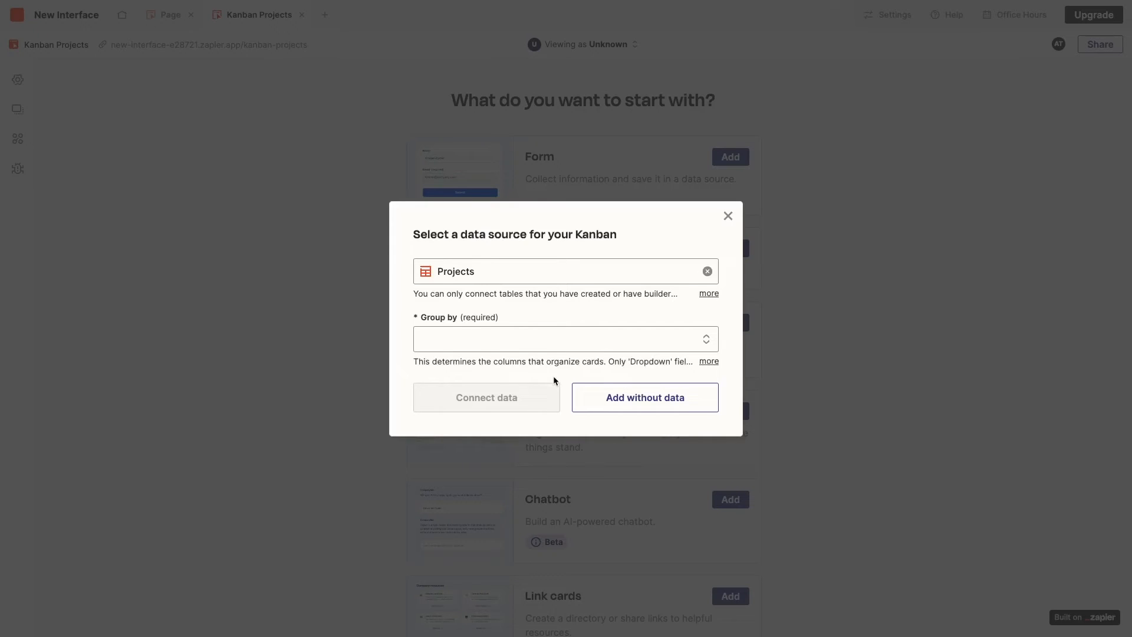
click(544, 349)
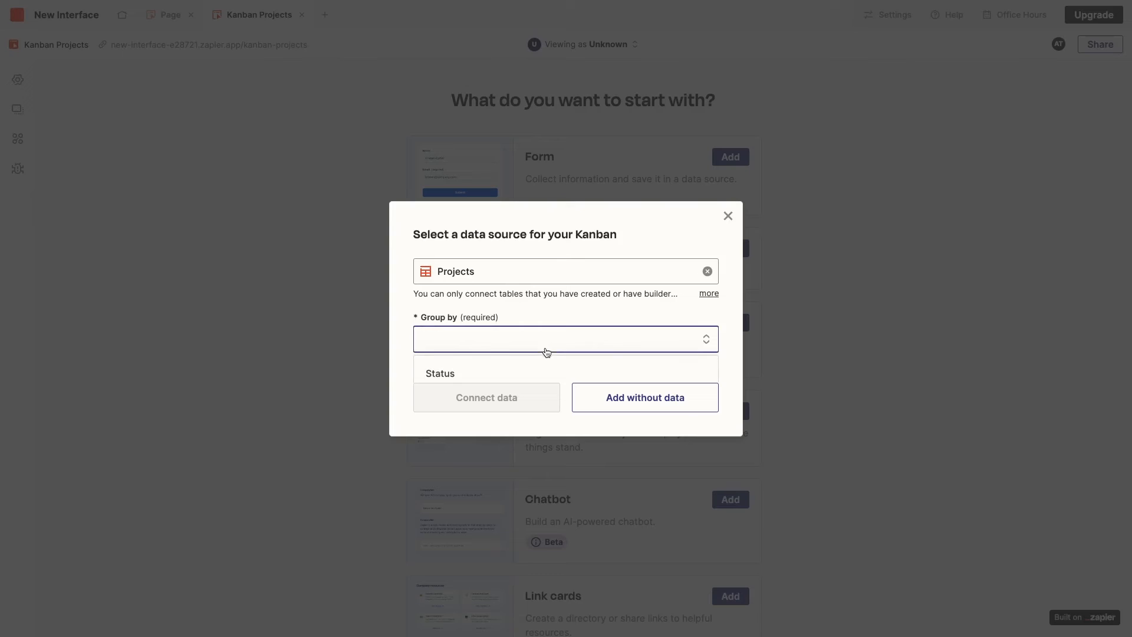
scroll(545, 371, down, 2)
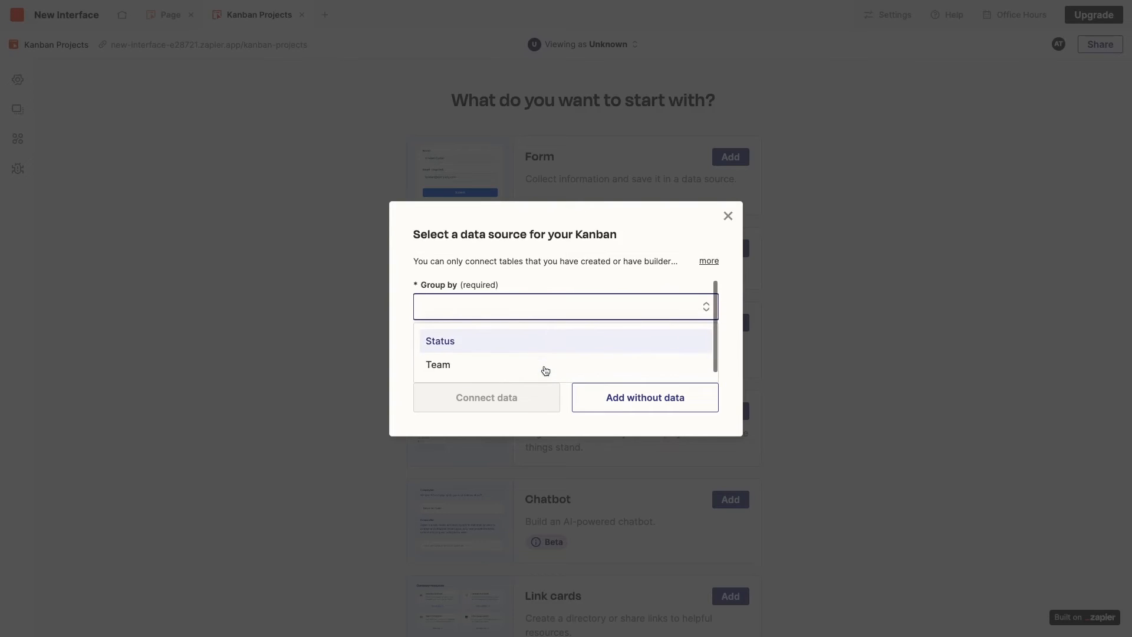
click(537, 345)
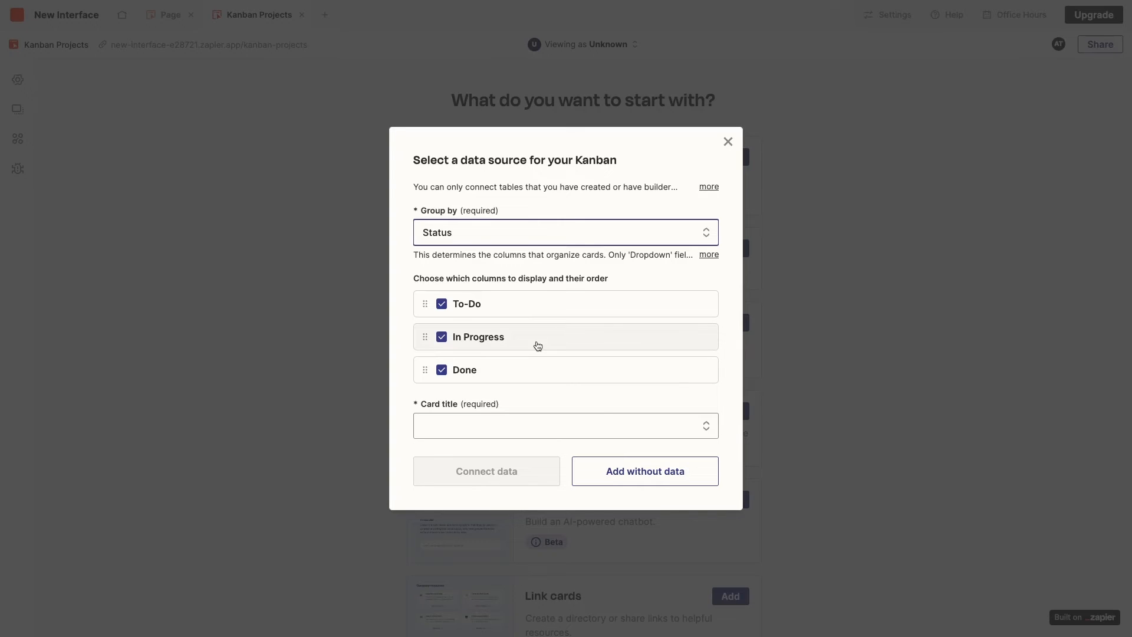
Use Project Name as the Kanban's card title and Project Description as the card description, and connect the data
click(568, 422)
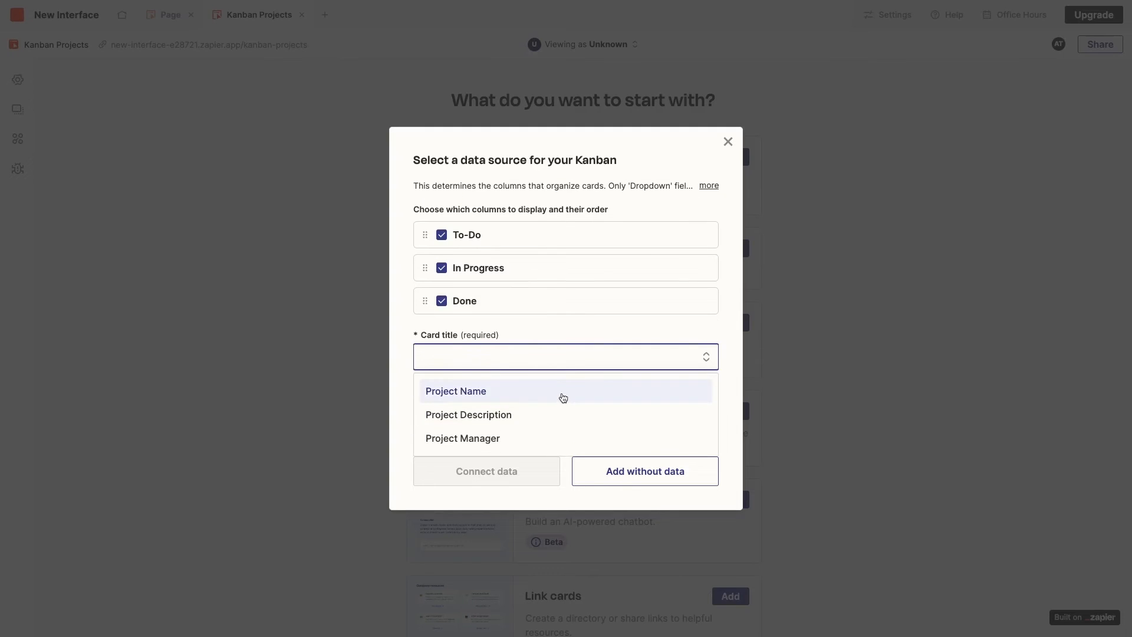
click(563, 392)
click(564, 420)
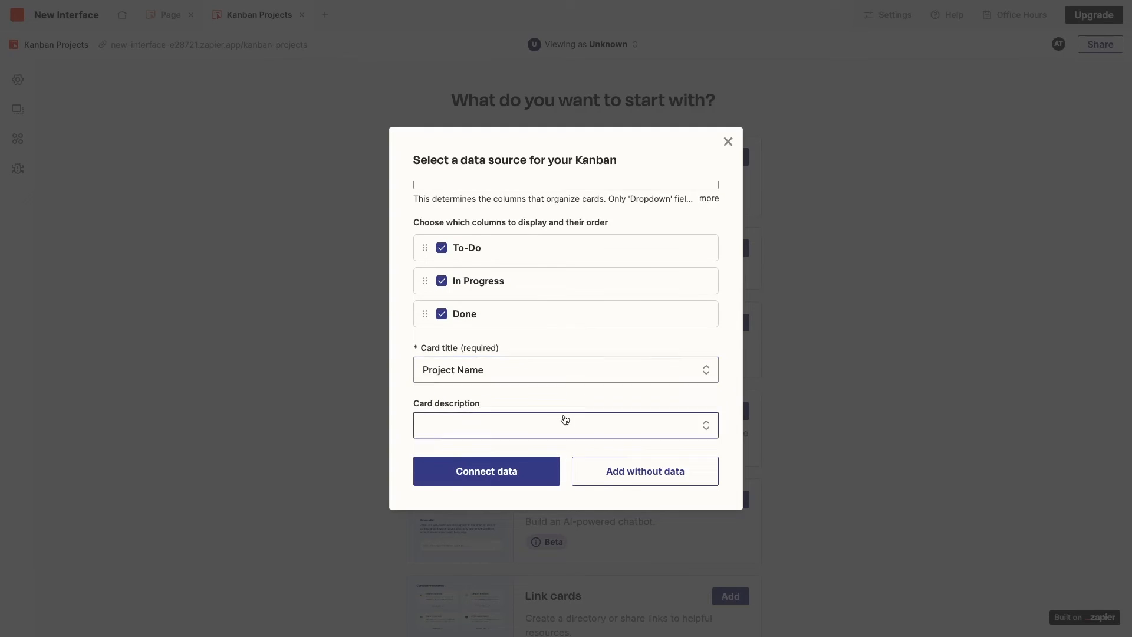
click(549, 413)
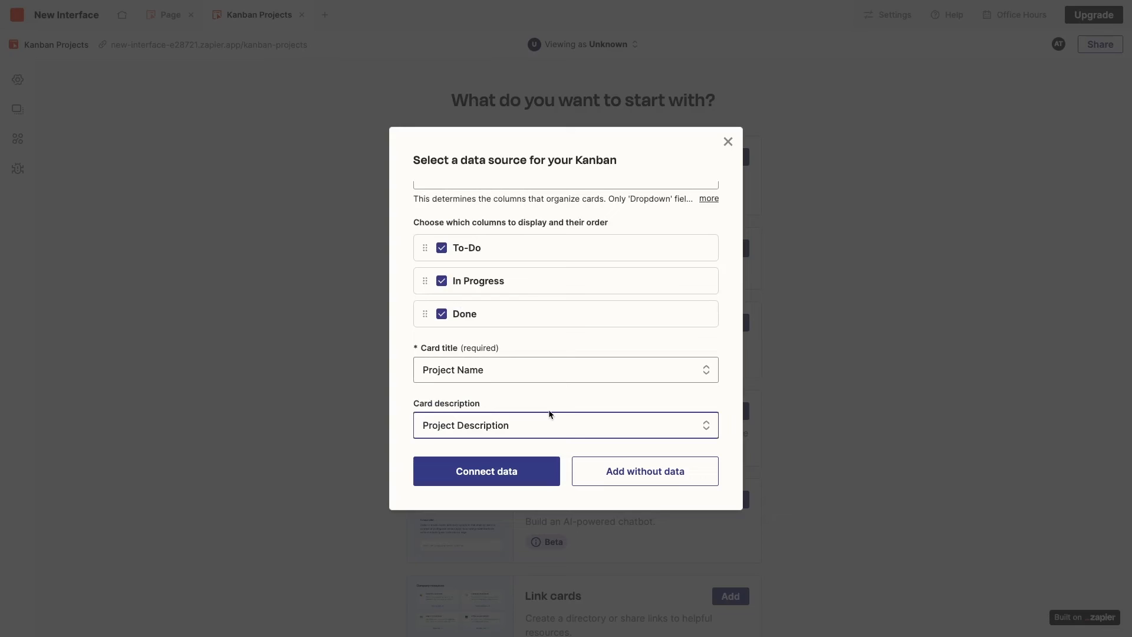
click(529, 472)
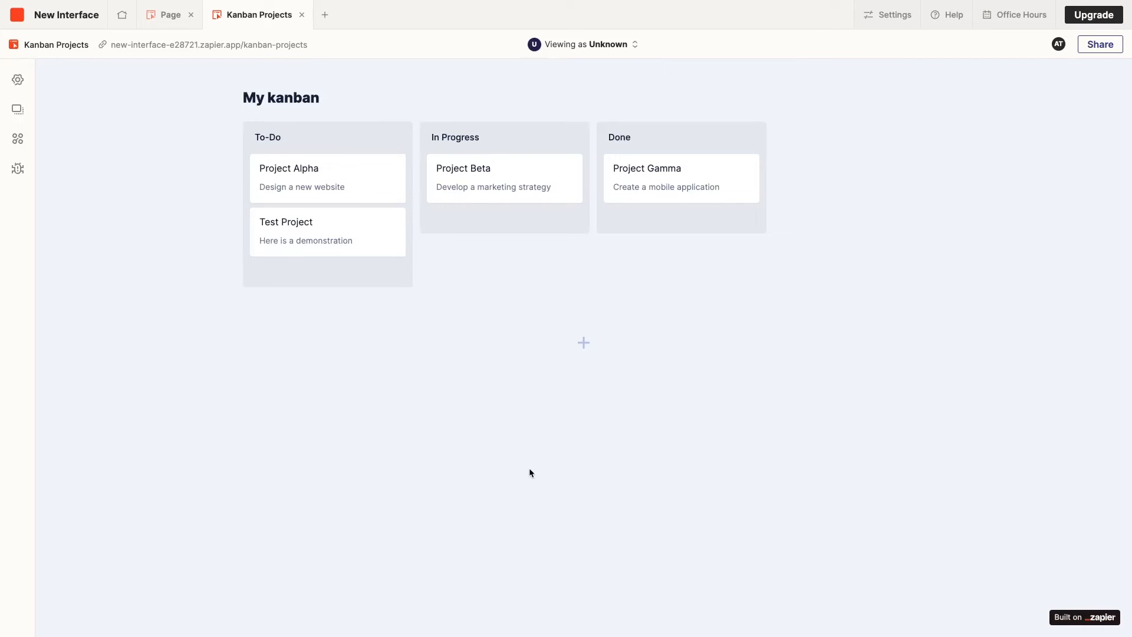
On the live Kanban page, move Test Project and Project Gamma to In Progress and Project Beta to Done, and return to the editor
click(252, 46)
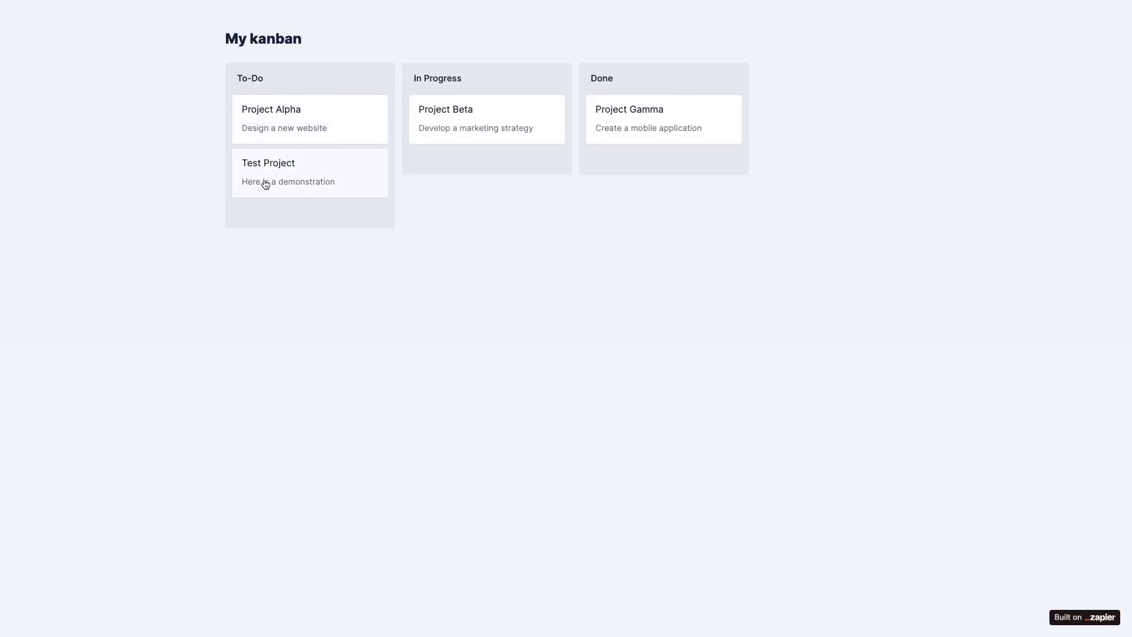
drag(277, 182, 441, 164)
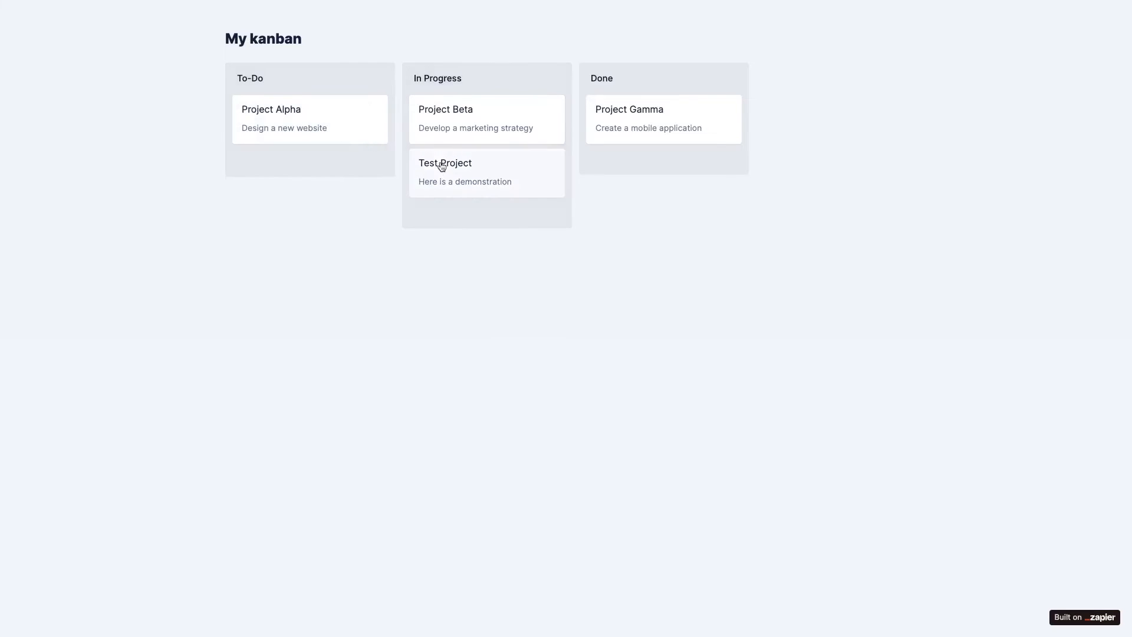
mouse_move(615, 111)
mouse_down()
mouse_move(479, 146)
mouse_move(620, 104)
mouse_up()
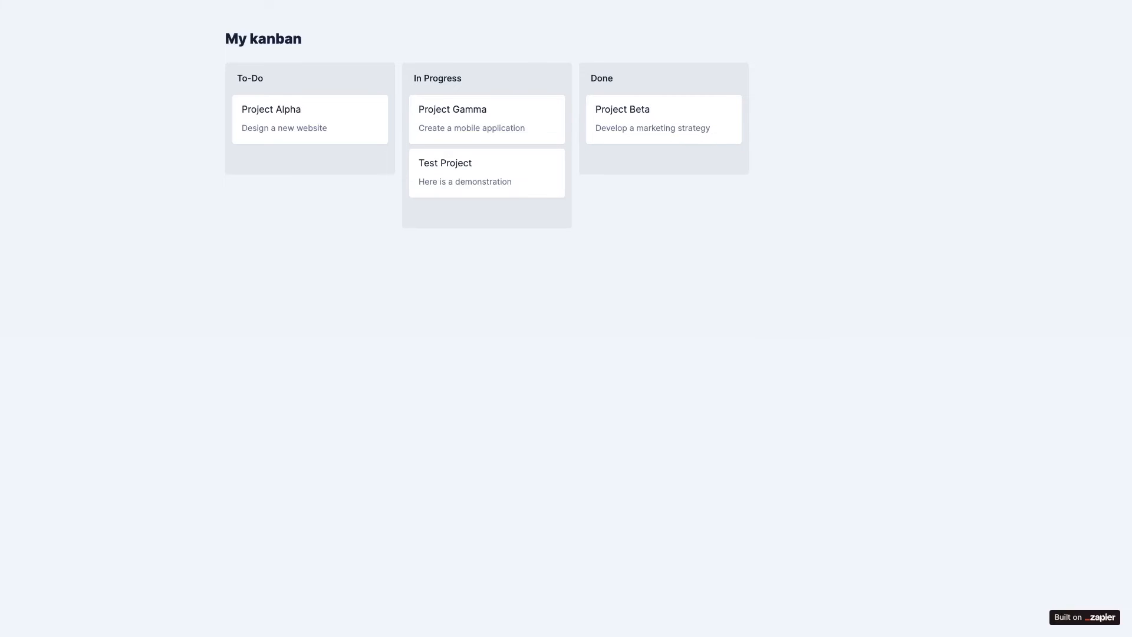
key(ctrl+shift+Tab)
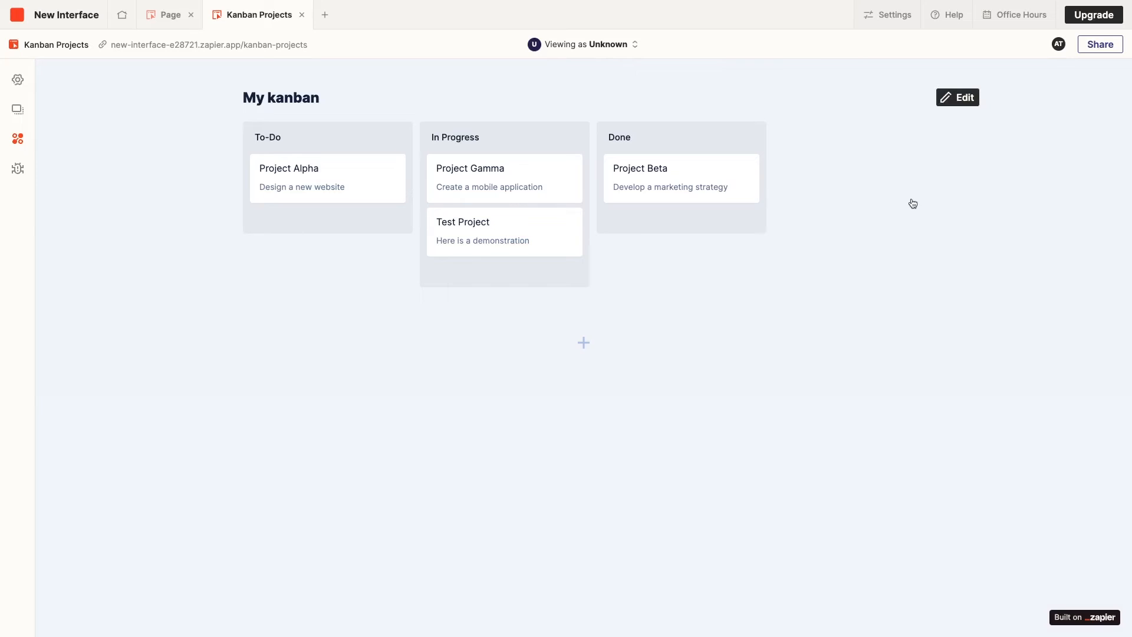
Open the Kanban's settings and try the Create and Edit user permissions, switching each on and back off
click(955, 97)
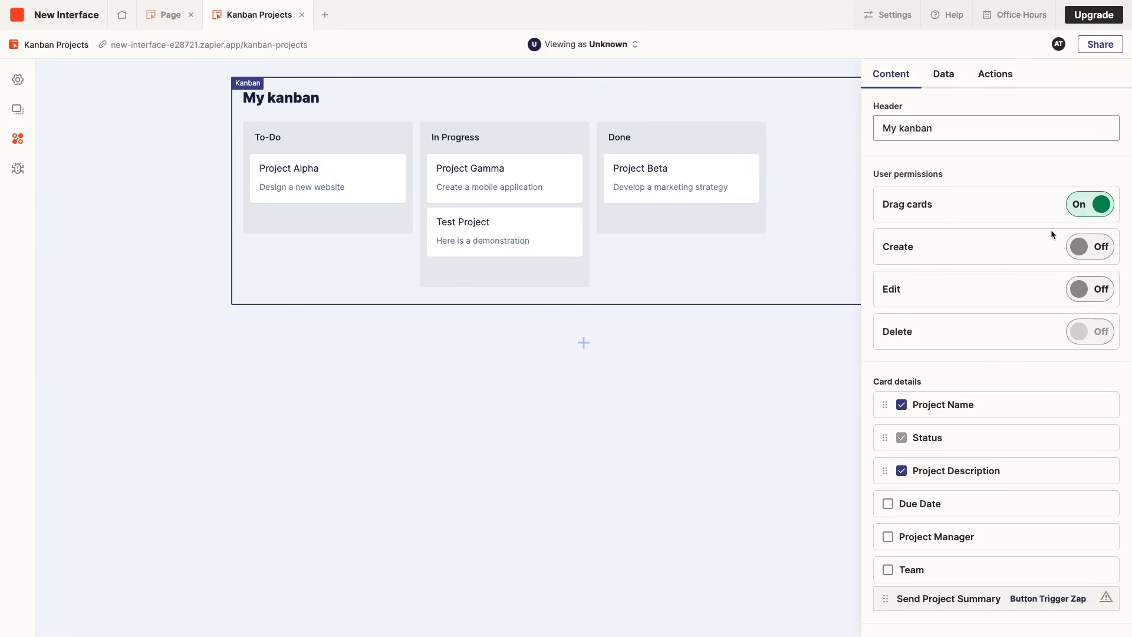
click(1089, 250)
click(1082, 245)
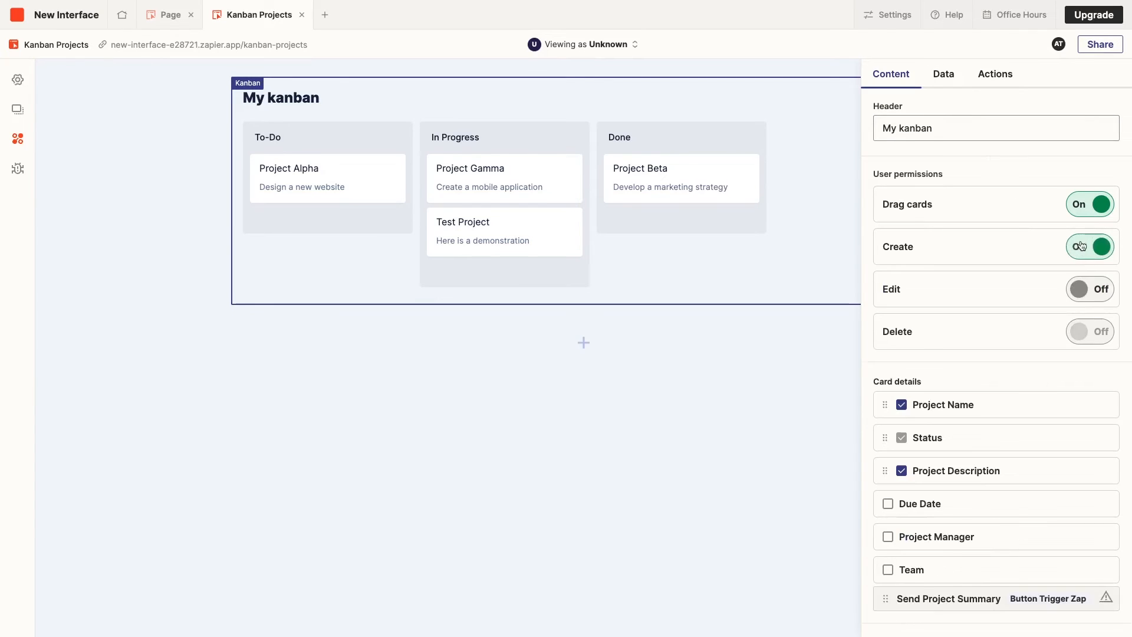
click(1082, 290)
click(1082, 290)
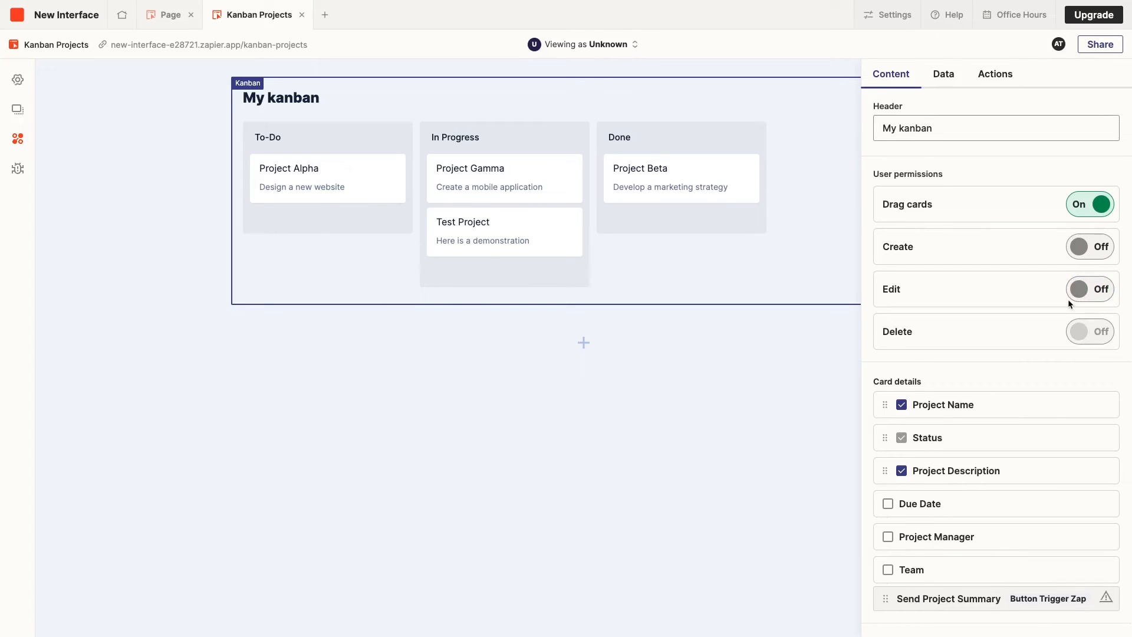
Review the Kanban's card details and layout options, and open the option to add an action
scroll(1066, 299, down, 3)
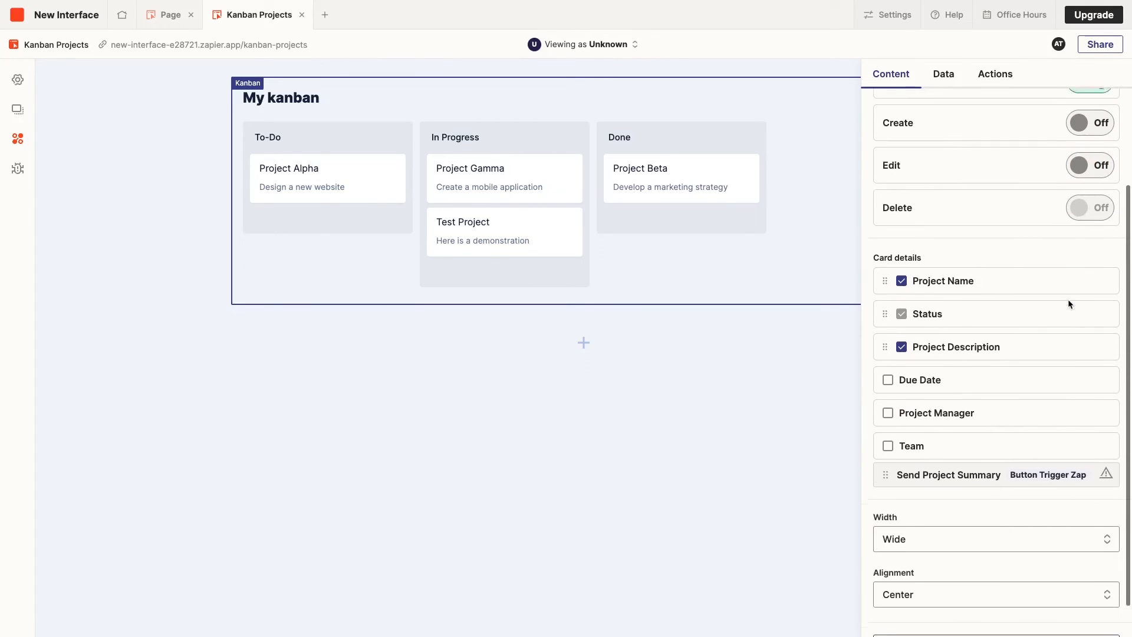
click(994, 75)
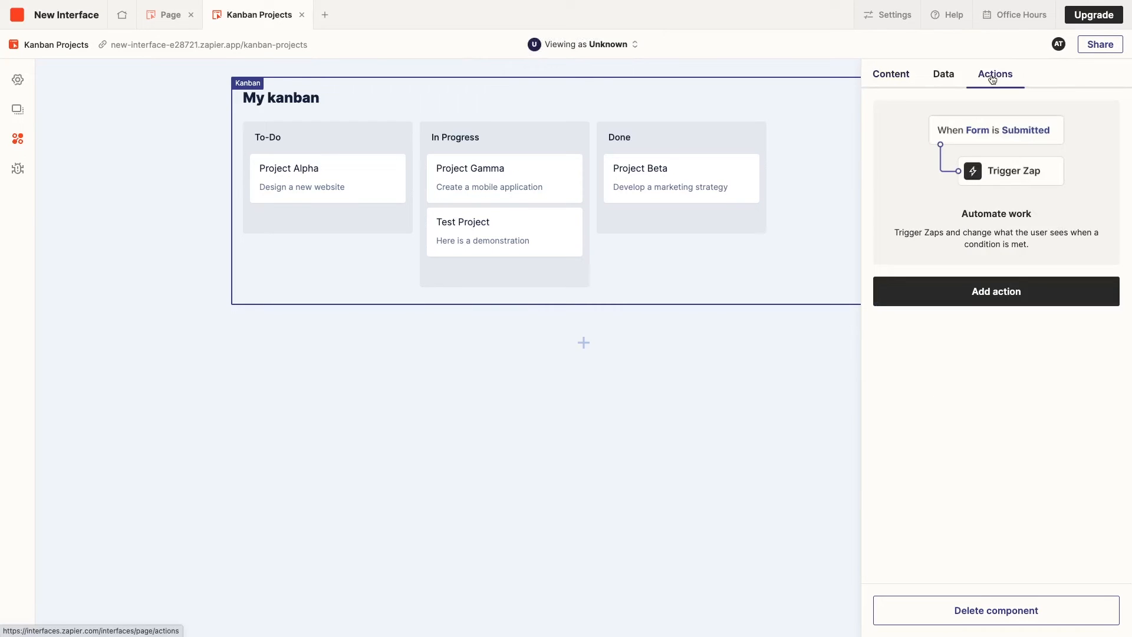
click(979, 291)
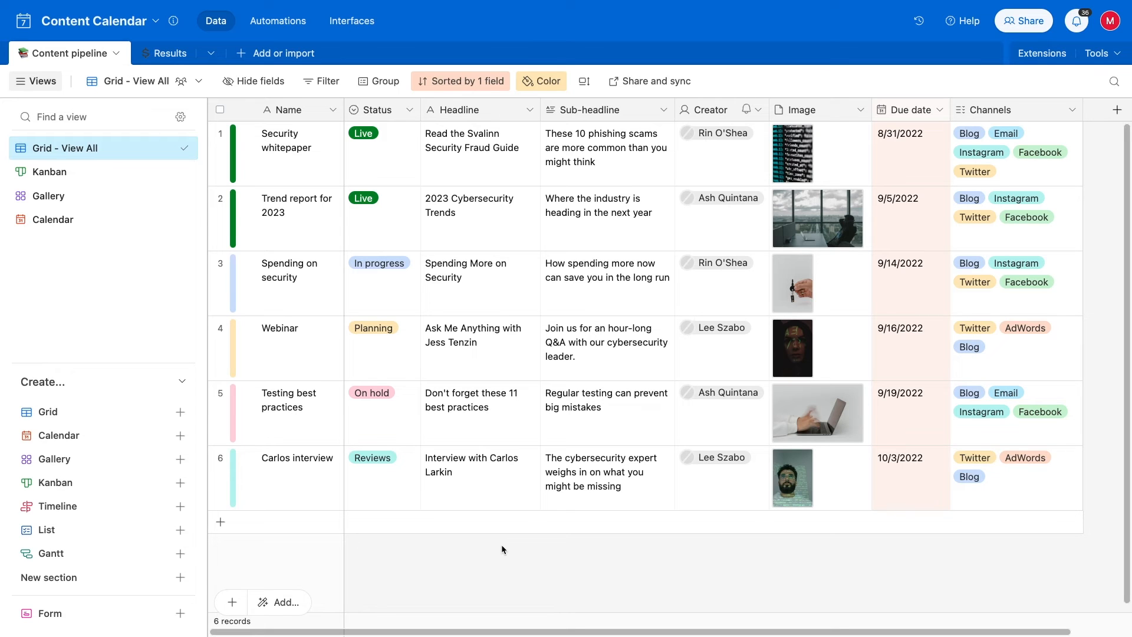
Switch to Airtable's Content Calendar base and view the content pipeline as Kanban, Gallery and Calendar
click(71, 174)
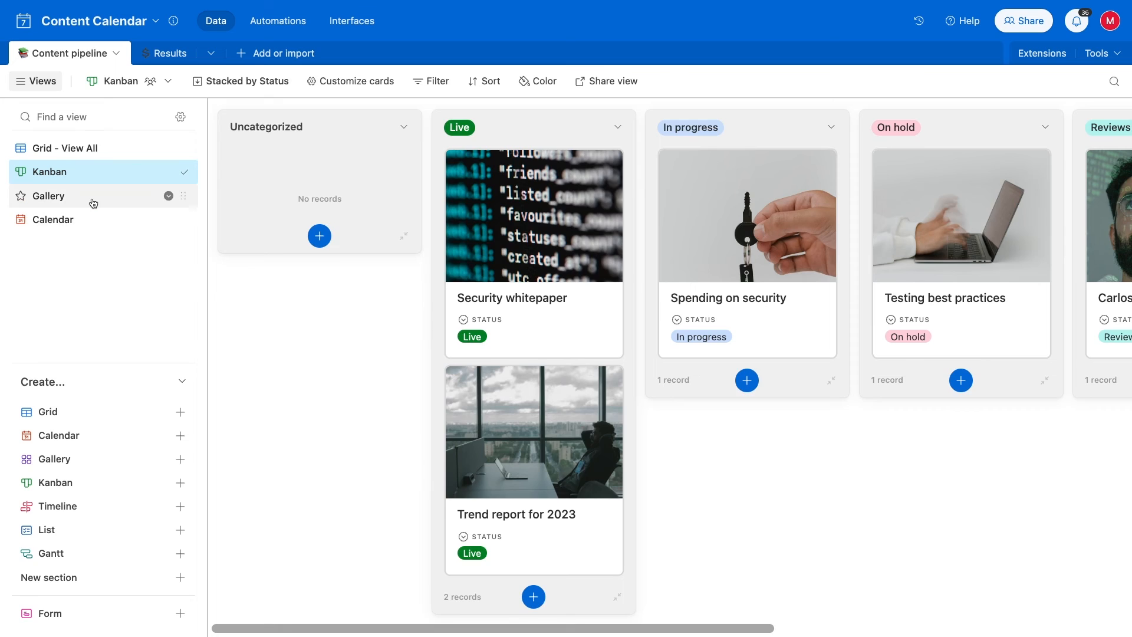
click(92, 200)
click(94, 222)
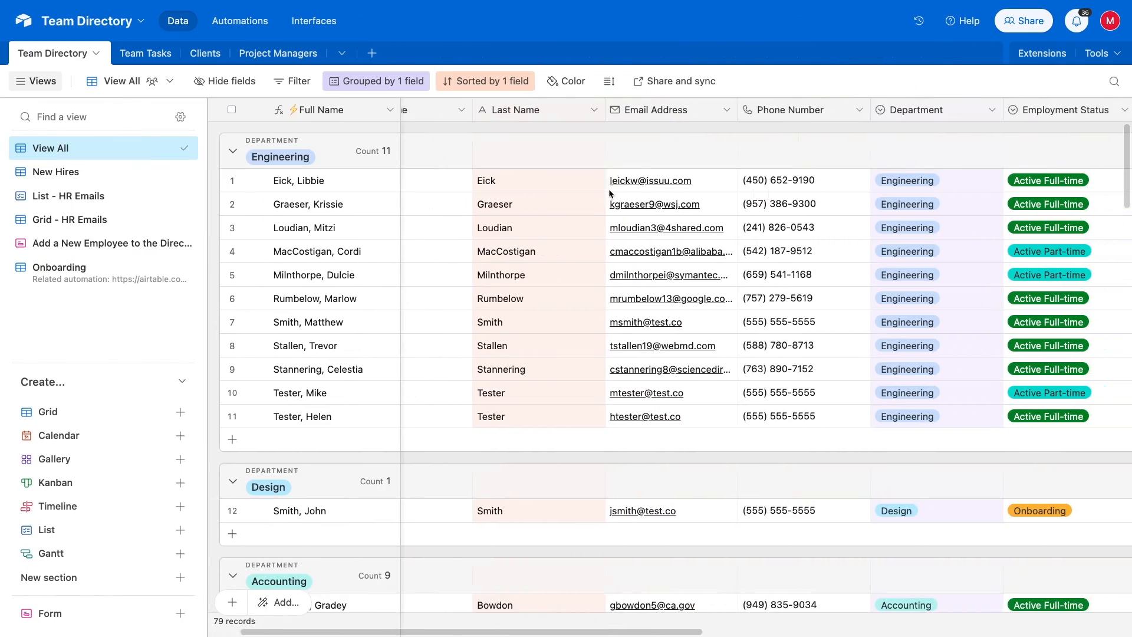
In the Team Directory base, examine the Tasks field's link to the Team Tasks table and save the field settings
scroll(609, 189, right, 3)
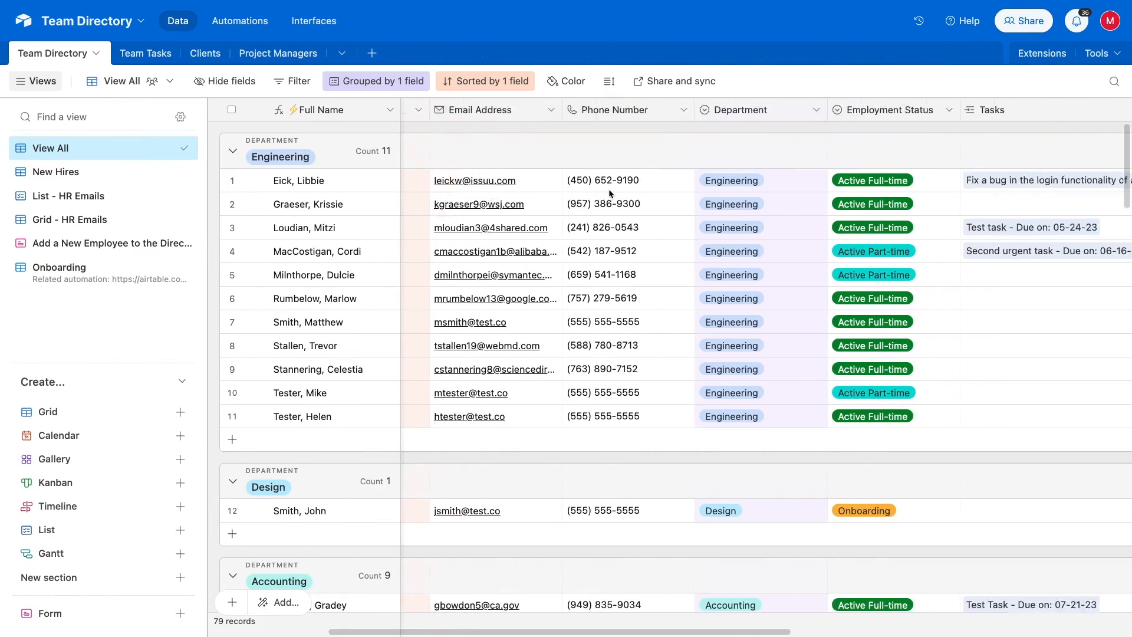
scroll(608, 189, right, 8)
click(627, 110)
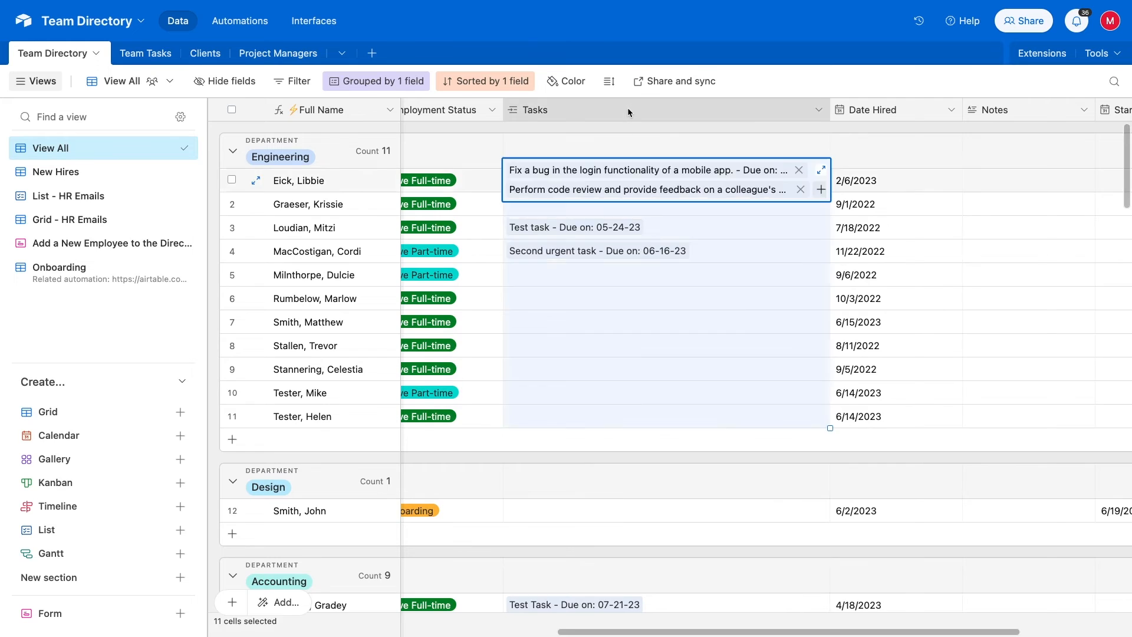
double_click(627, 111)
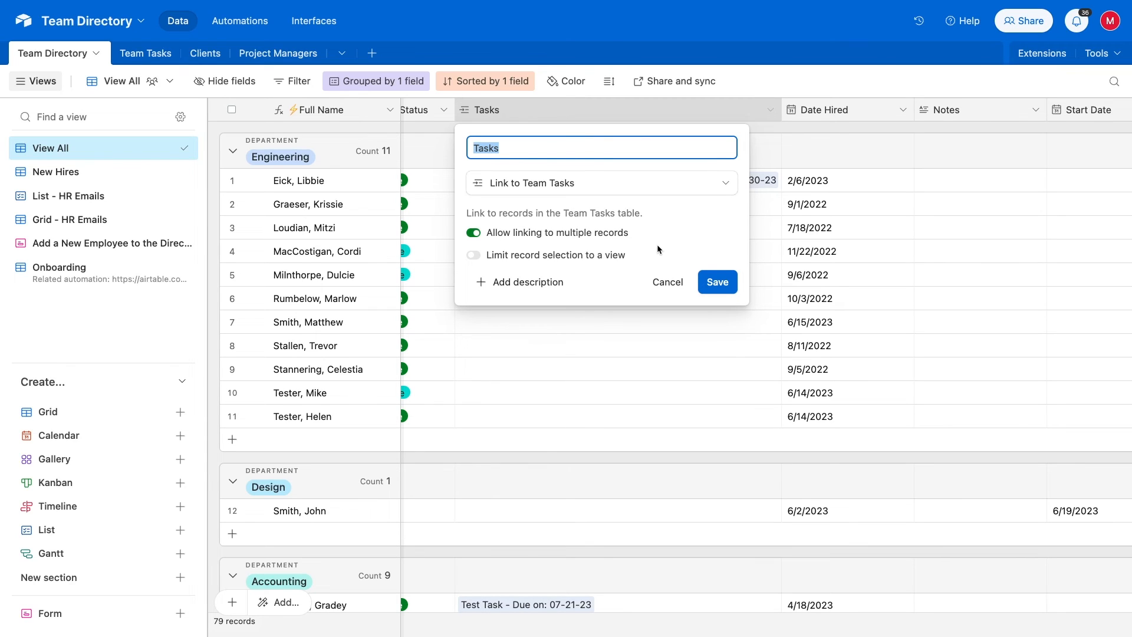
click(729, 281)
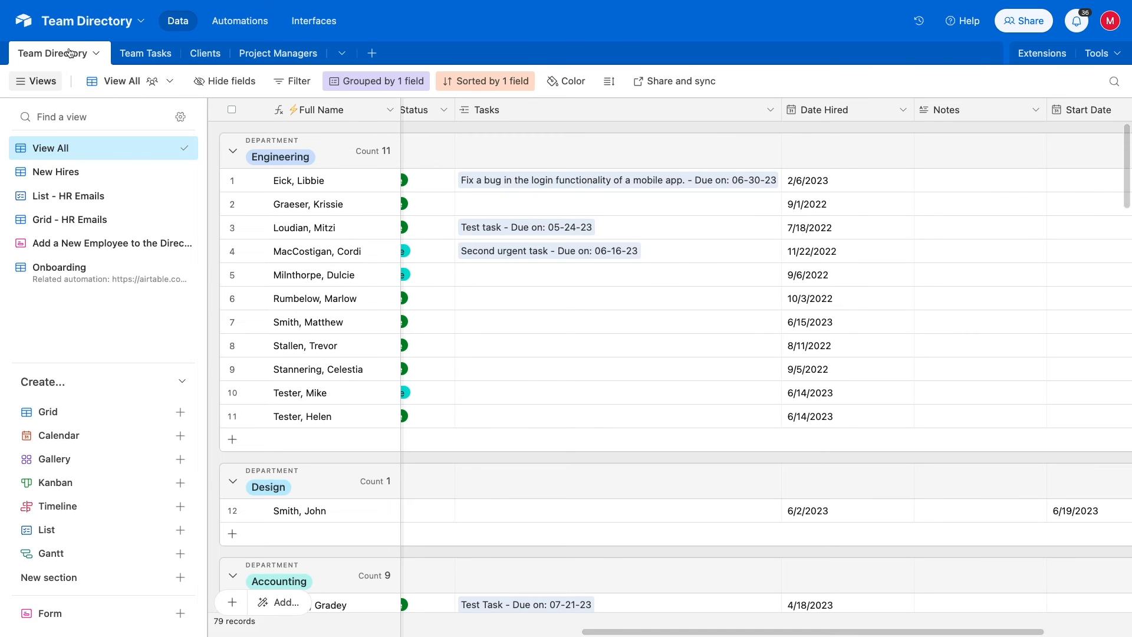
In the Team Tasks table, browse the records that can be linked as assignee of the first task, and close the list
click(132, 56)
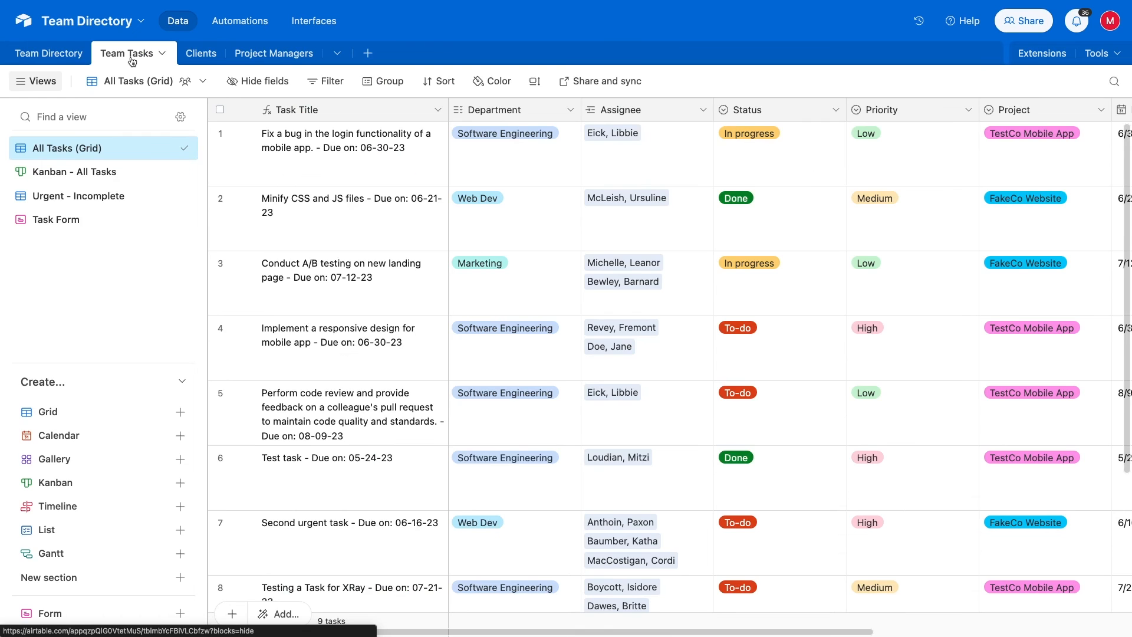
click(628, 148)
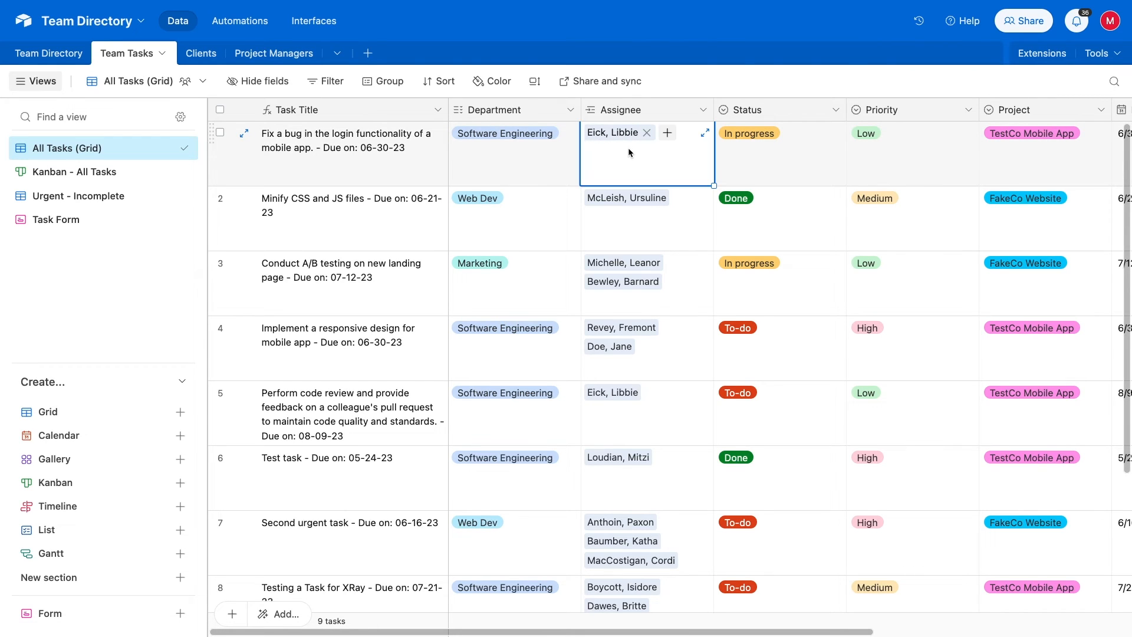
click(667, 140)
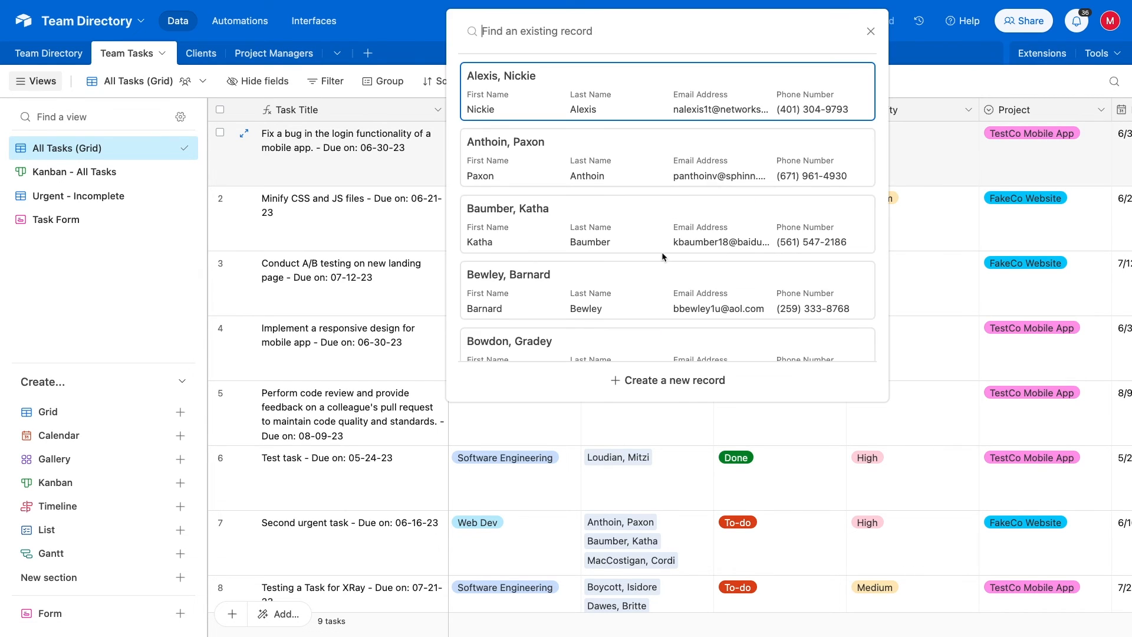
scroll(662, 252, down, 5)
scroll(662, 252, down, 10)
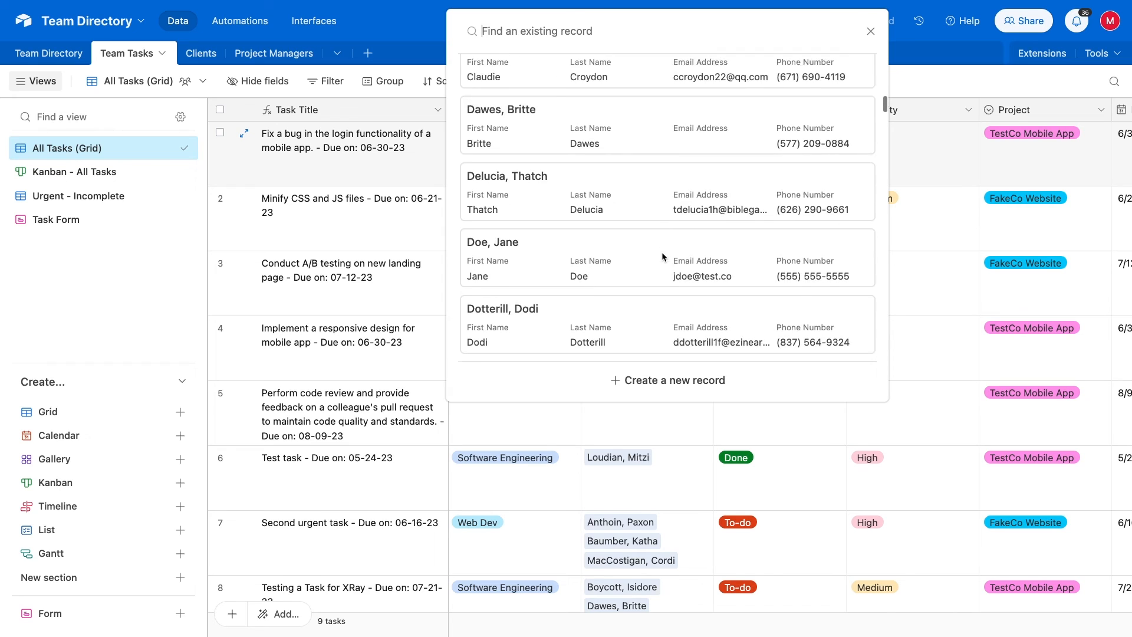
scroll(661, 252, down, 2)
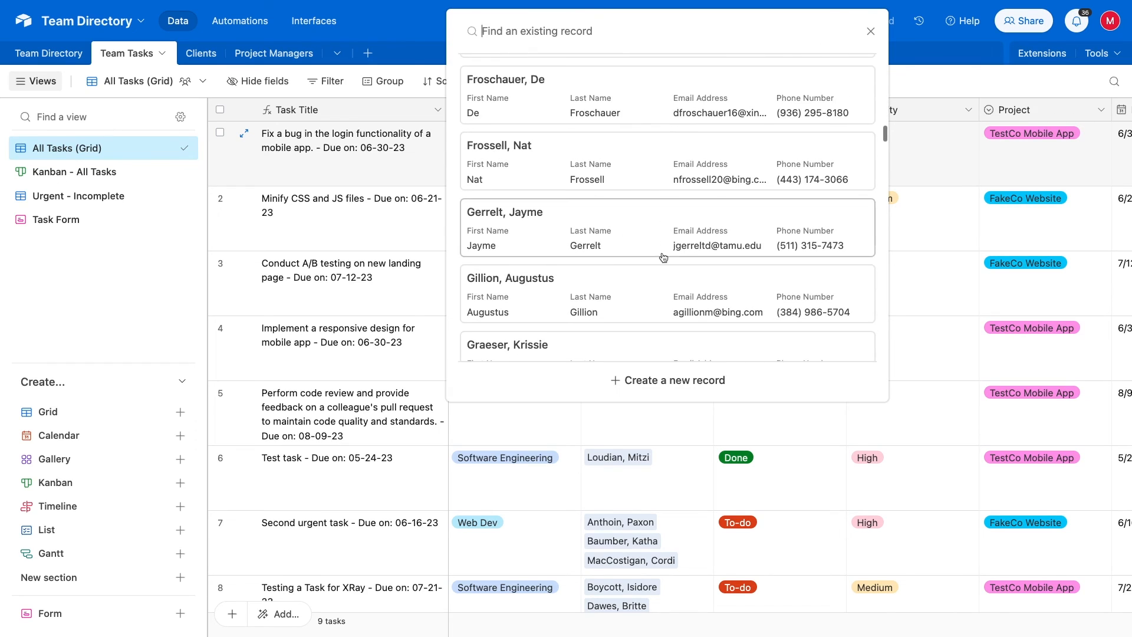
click(918, 273)
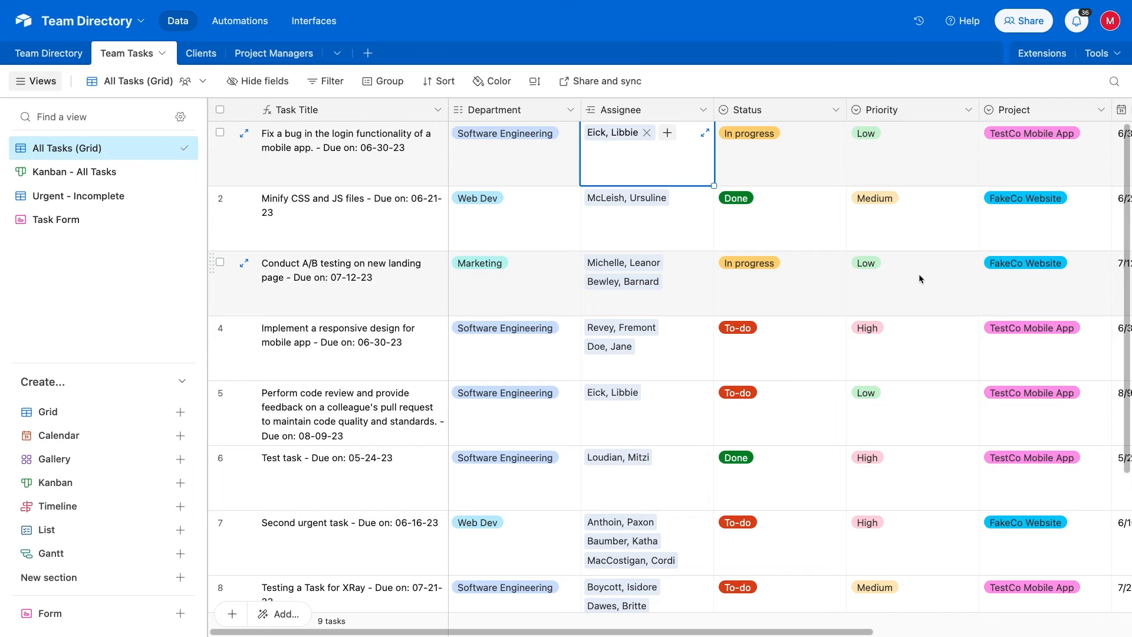
Open the Task Title formula field of the Team Tasks table for editing
click(437, 110)
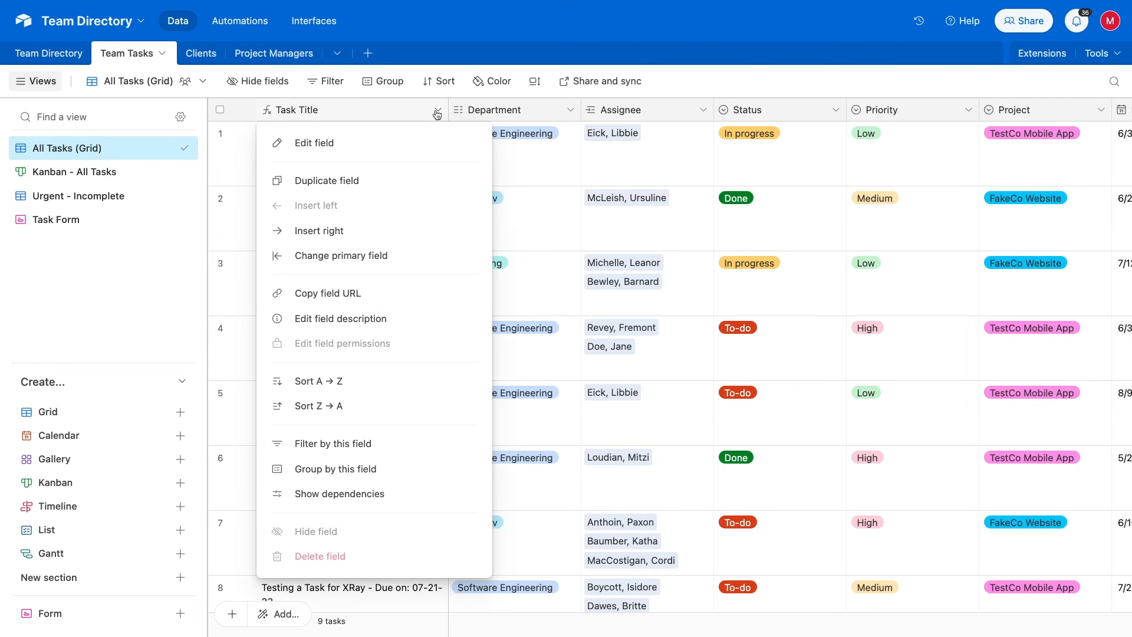
click(382, 140)
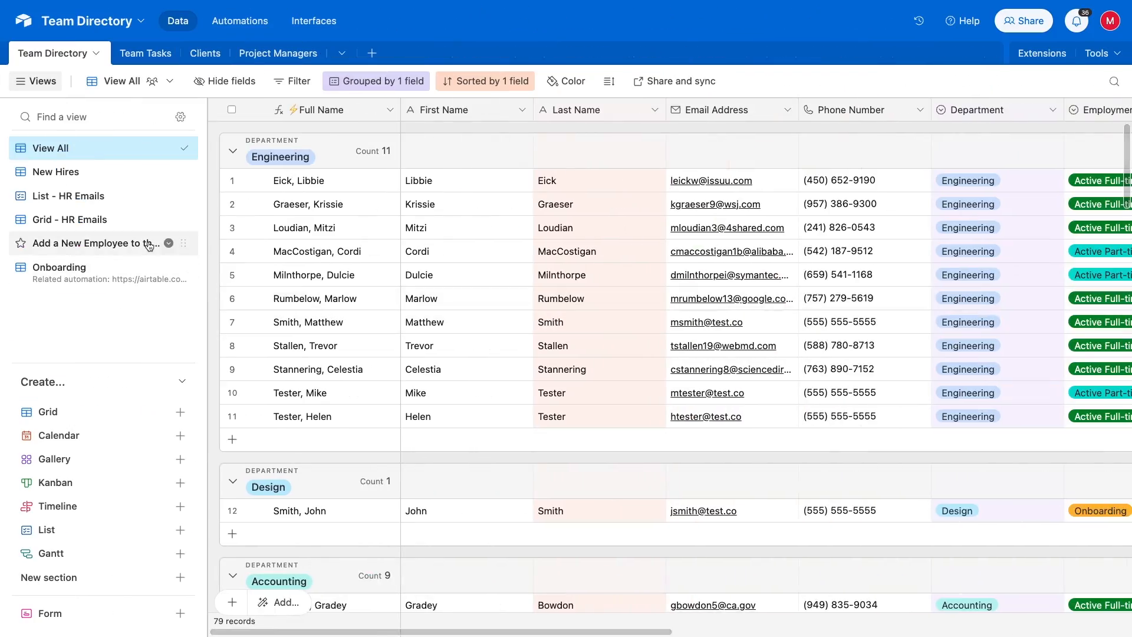
View the Team Directory form for adding a new employee, open the live form, and view the Employee Dash 1 interface page
click(148, 244)
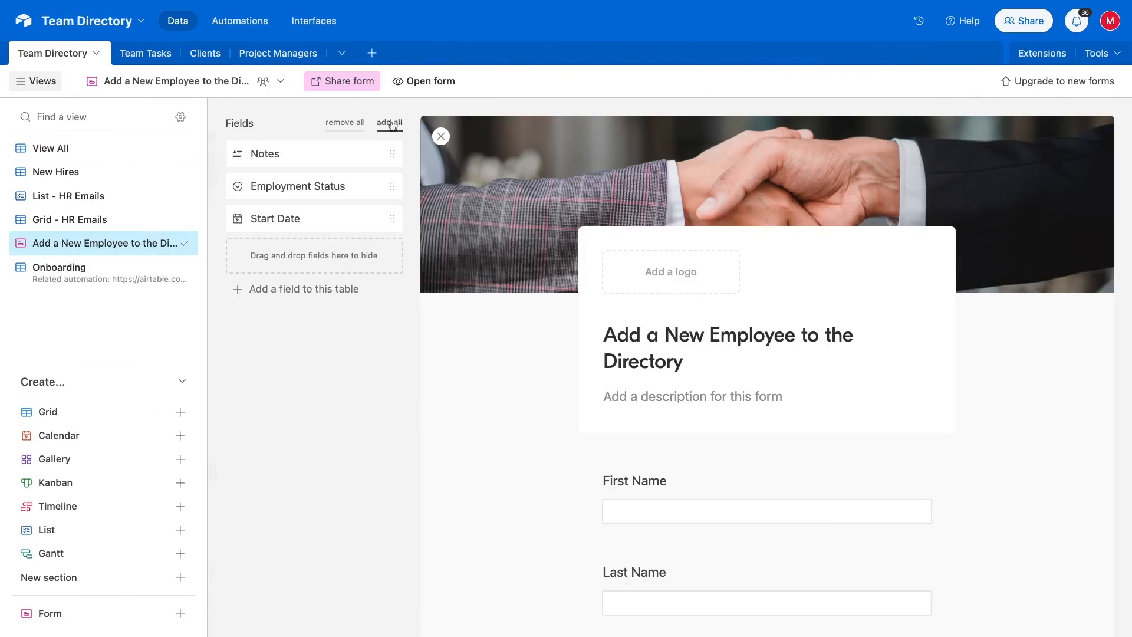
click(416, 85)
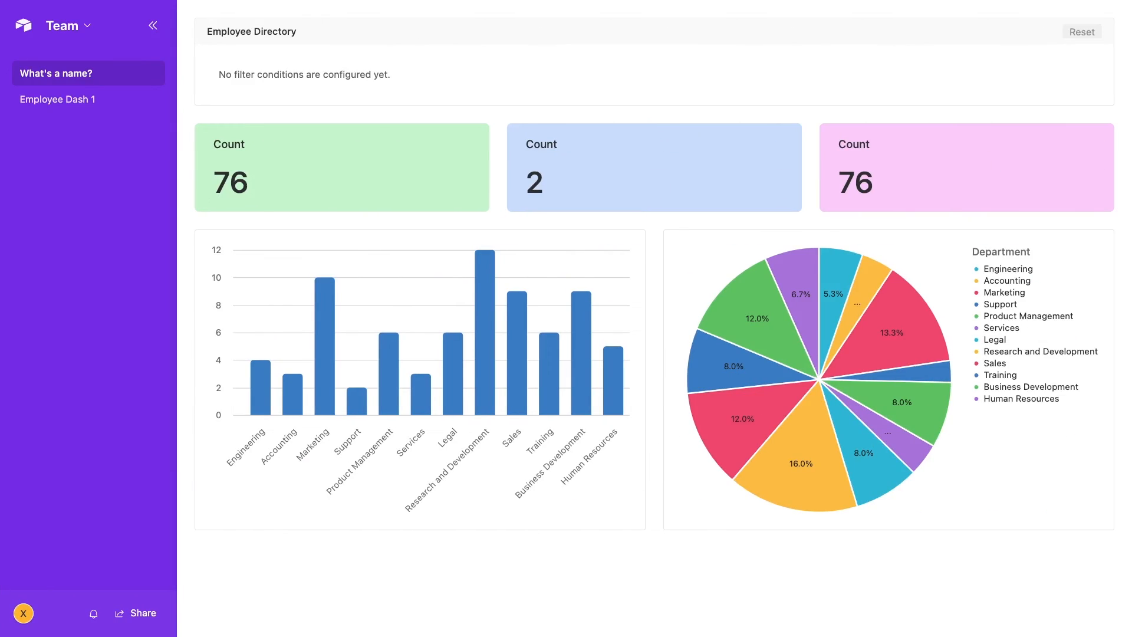
click(57, 99)
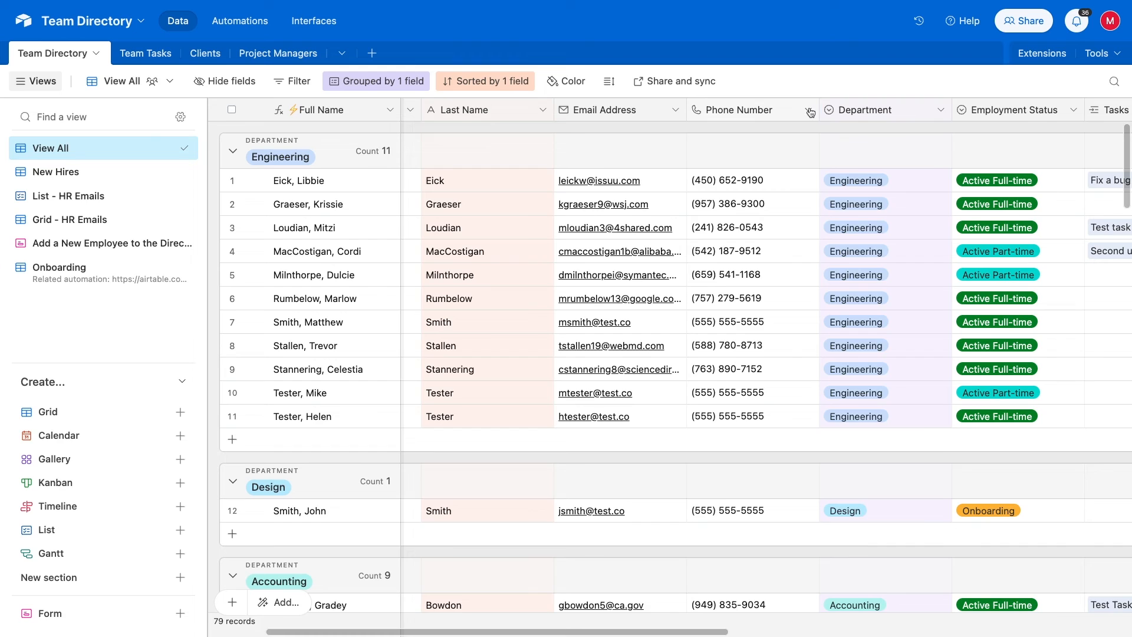
Examine the permission options for who can edit values in the Team Directory's Phone Number field, and close the permissions without changing them
click(810, 112)
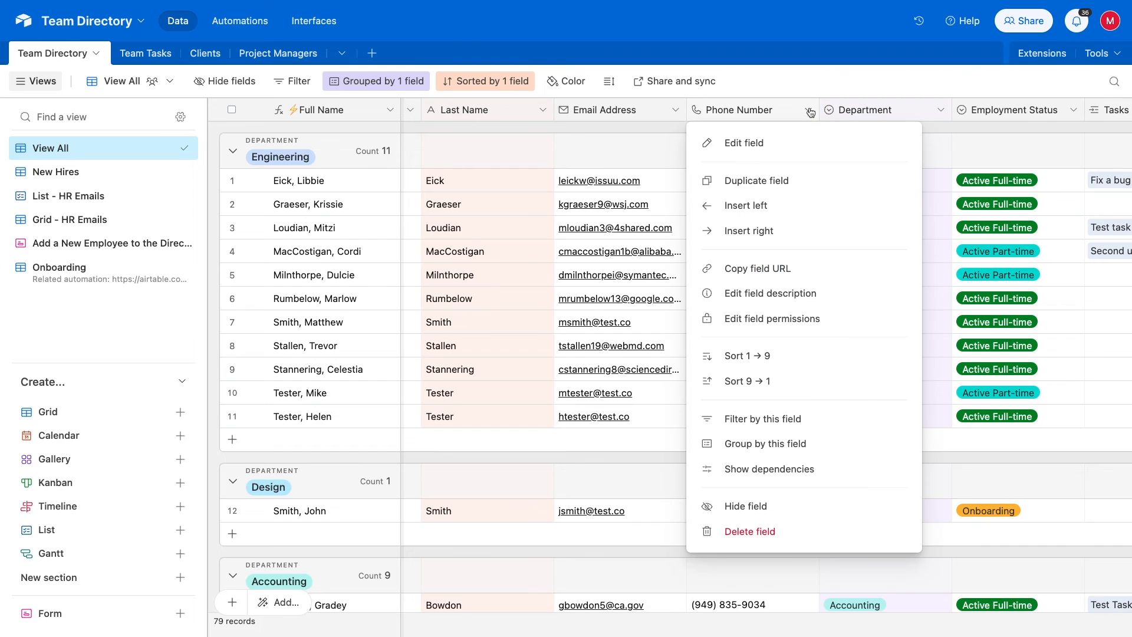
click(772, 323)
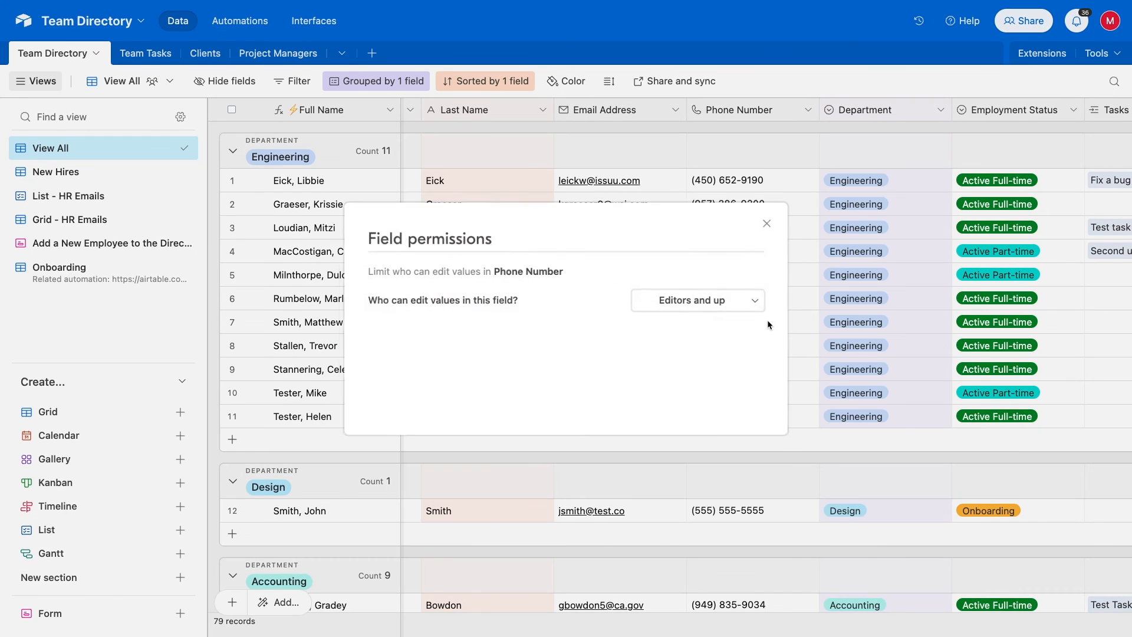
click(742, 304)
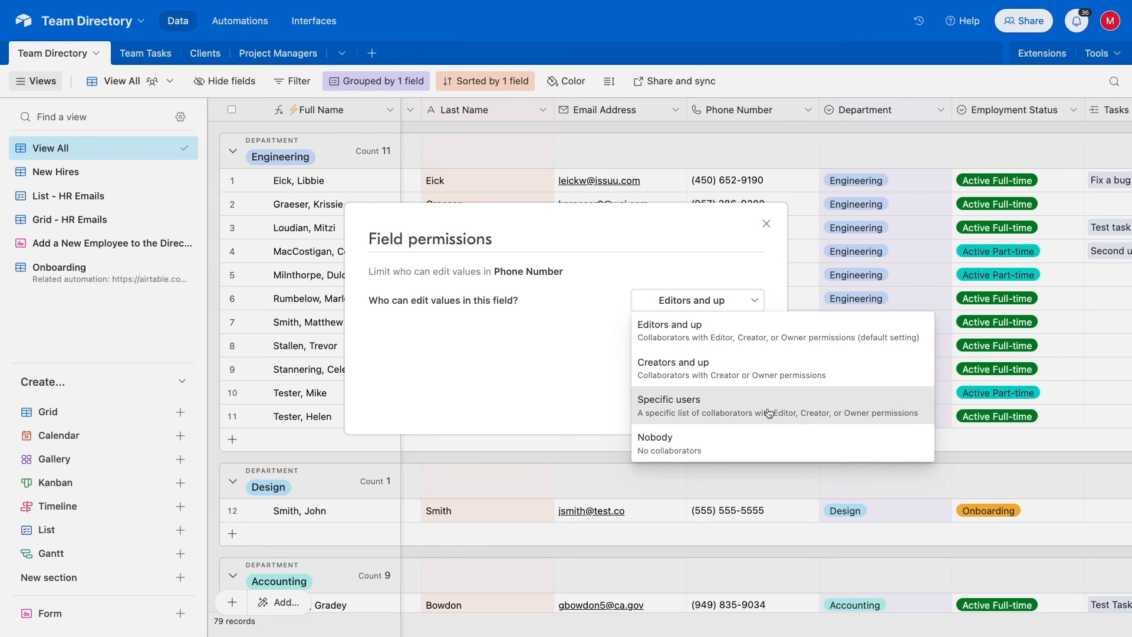
click(549, 377)
click(766, 223)
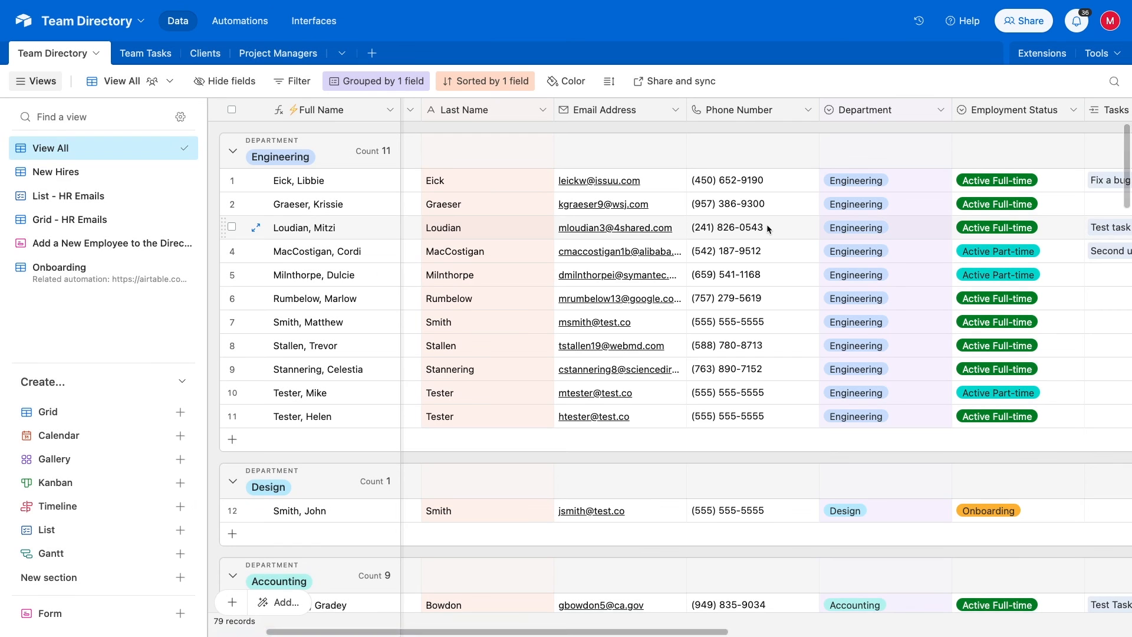